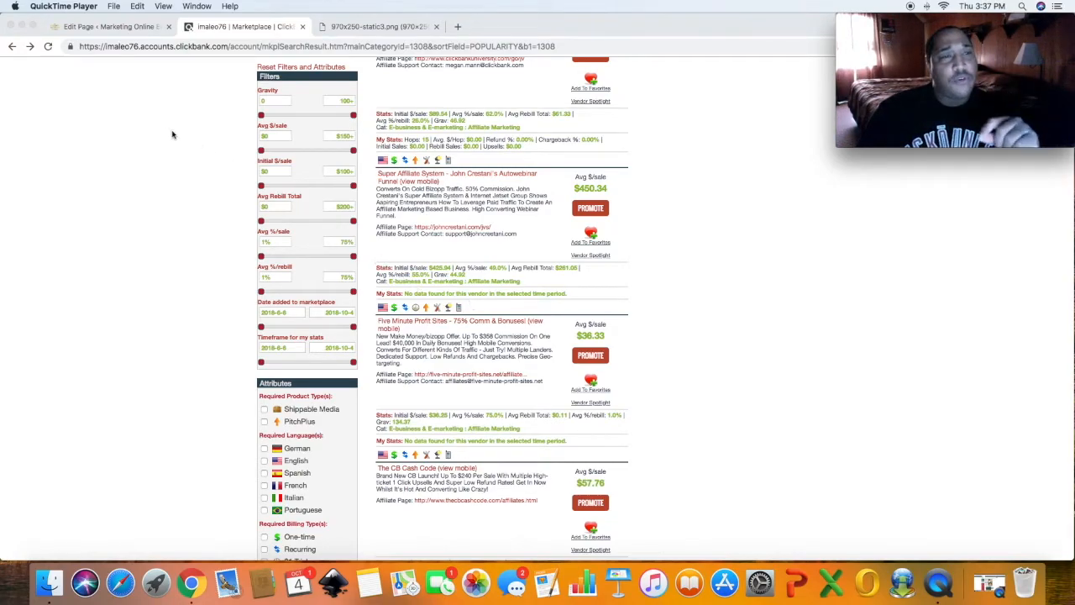
pyautogui.click(122, 30)
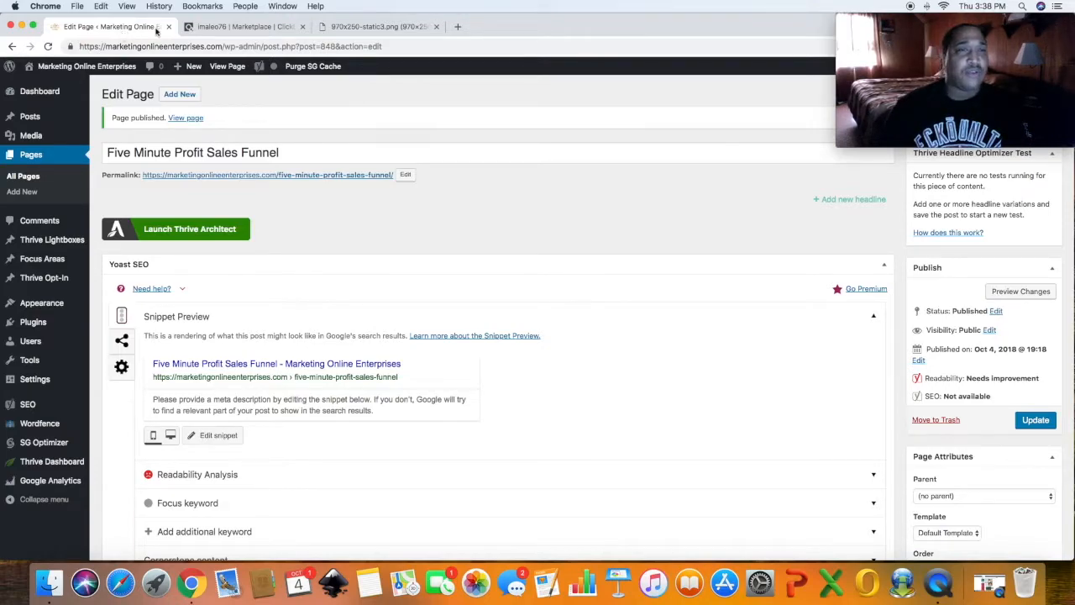
pyautogui.click(225, 28)
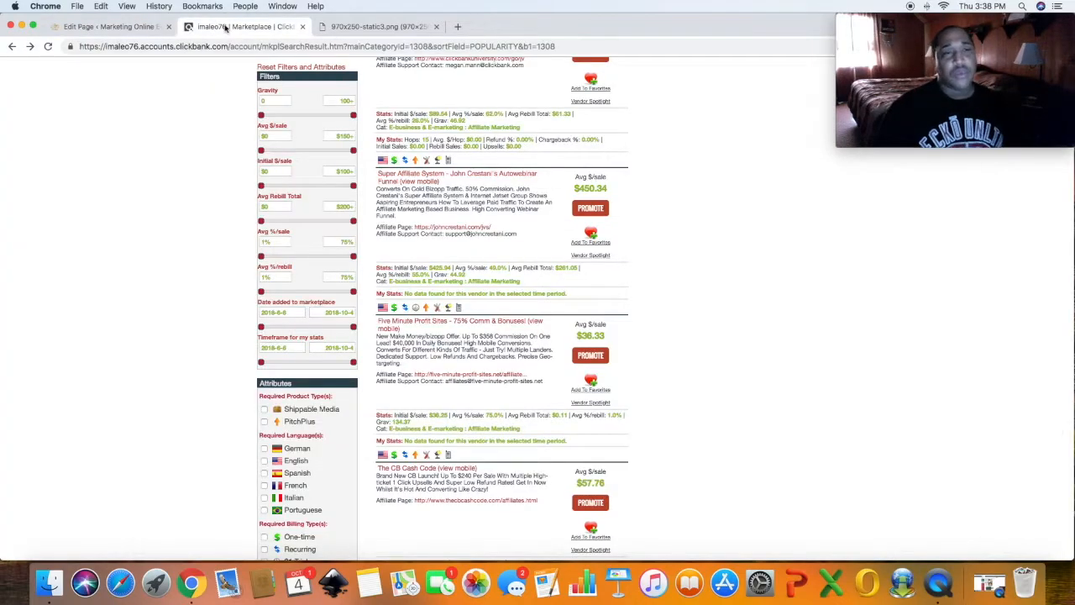
pyautogui.scroll(-3, 214, 60)
pyautogui.scroll(7, 213, 61)
pyautogui.scroll(-1, 213, 61)
# - Log in to the ClickBank account with the prefilled credentials
pyautogui.click(340, 80)
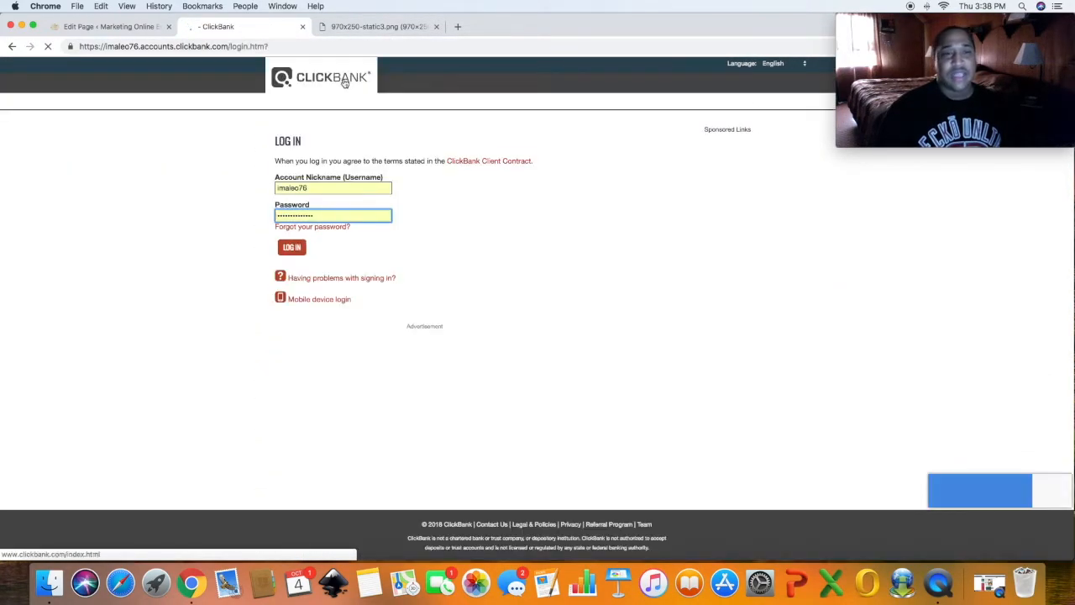
pyautogui.click(292, 249)
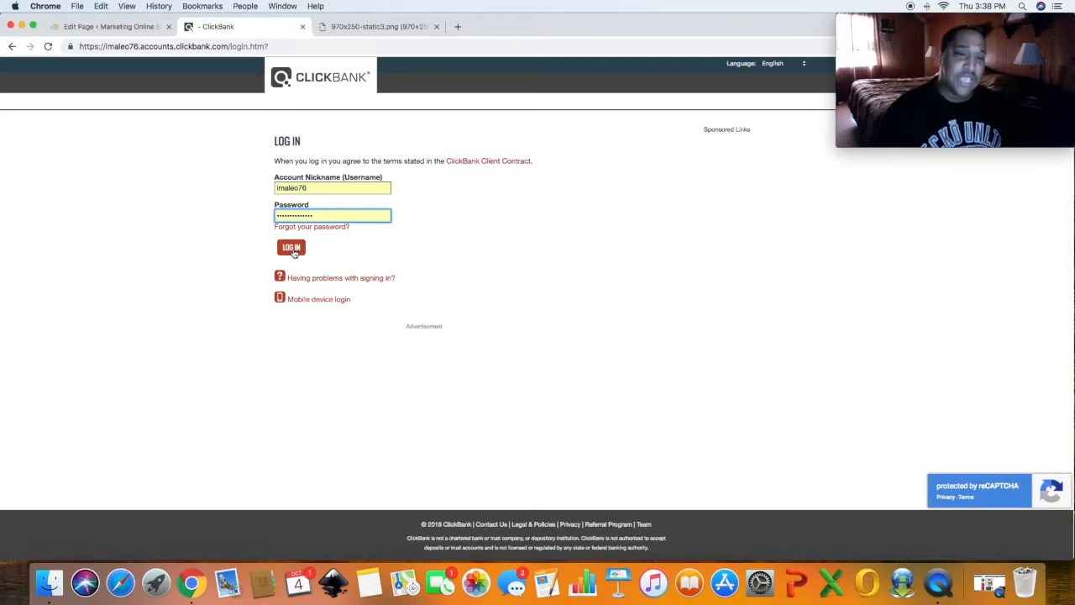
pyautogui.click(292, 249)
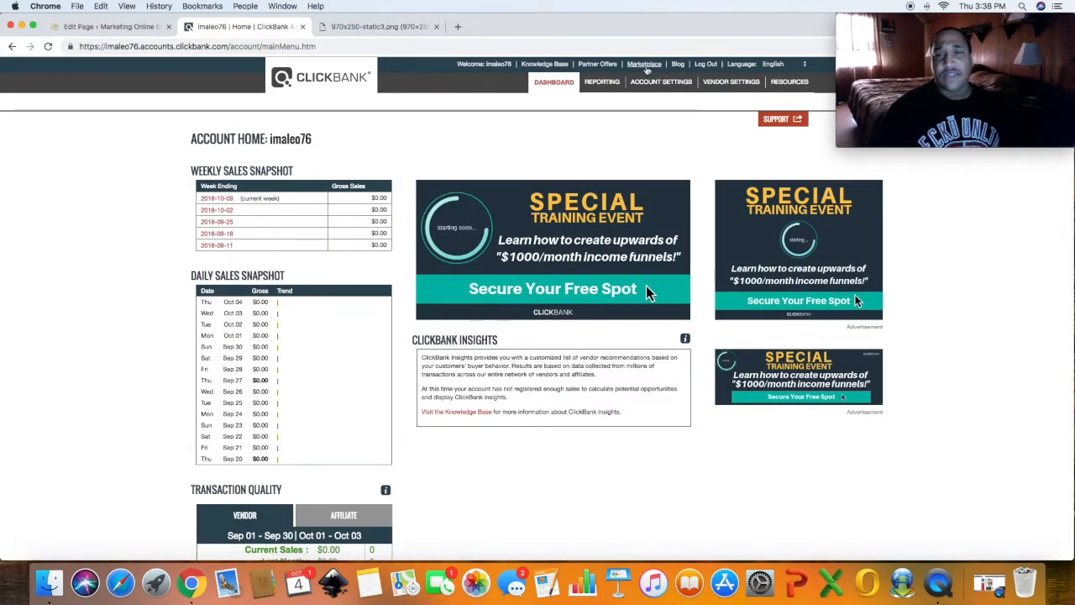
# - Open the E-business & E-marketing category in the ClickBank Marketplace and sort its results by Gravity
pyautogui.click(644, 65)
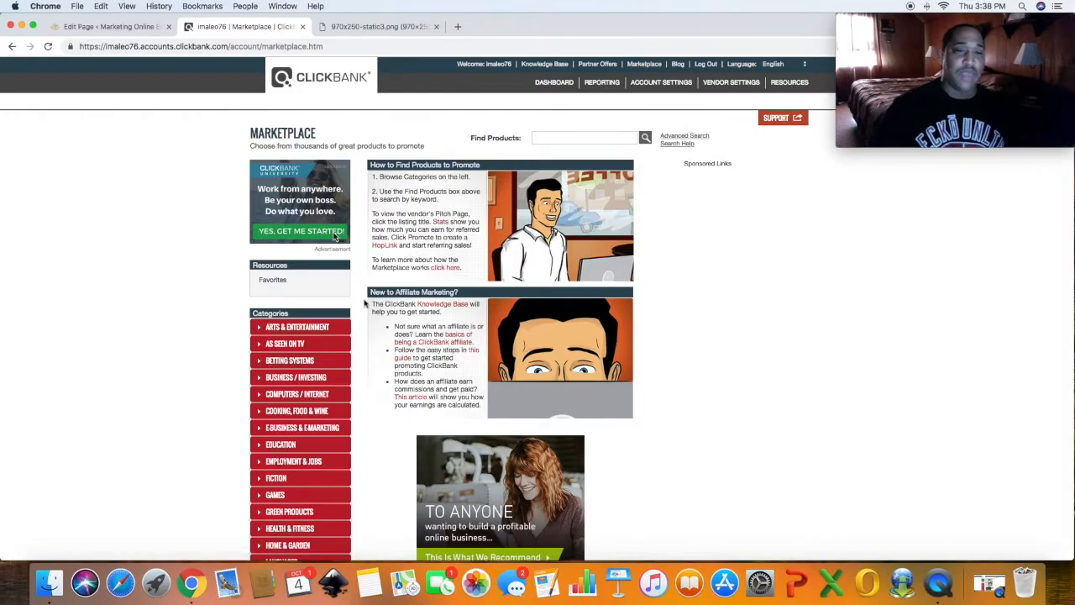
pyautogui.scroll(-3, 365, 304)
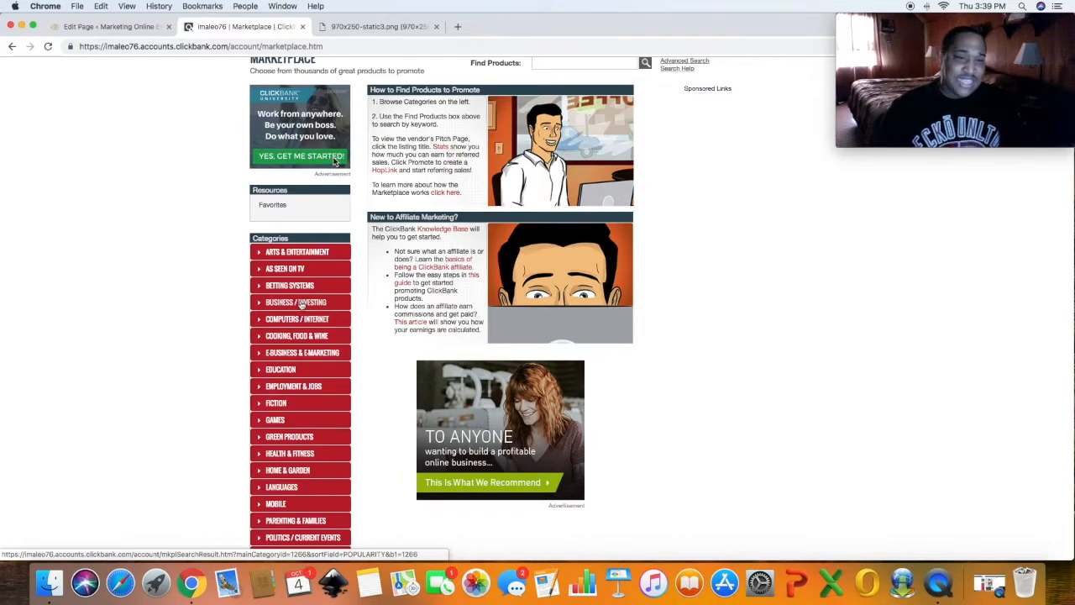
pyautogui.click(306, 354)
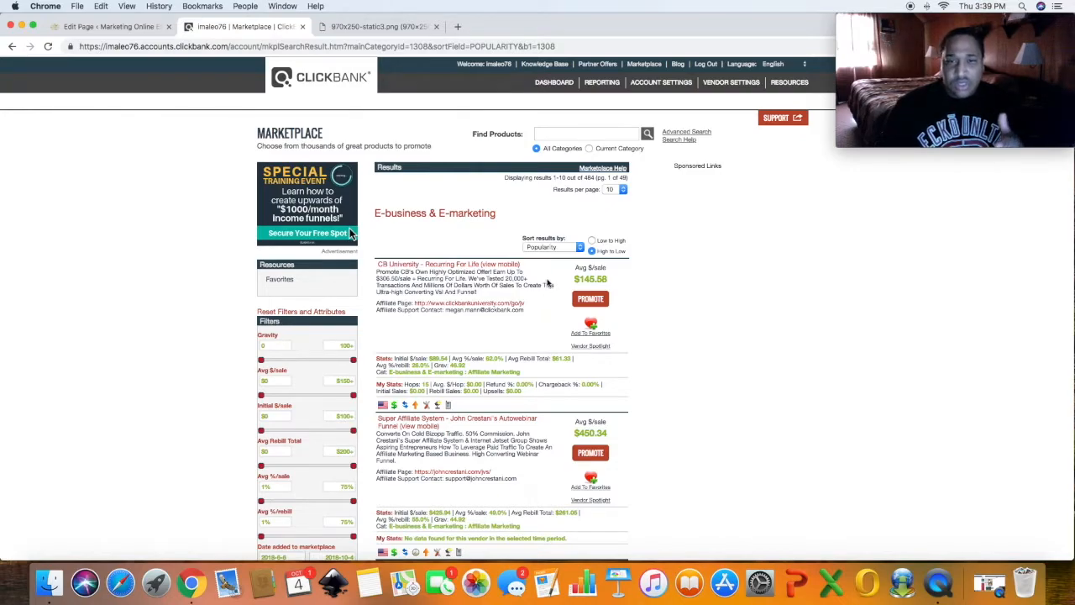
pyautogui.click(581, 250)
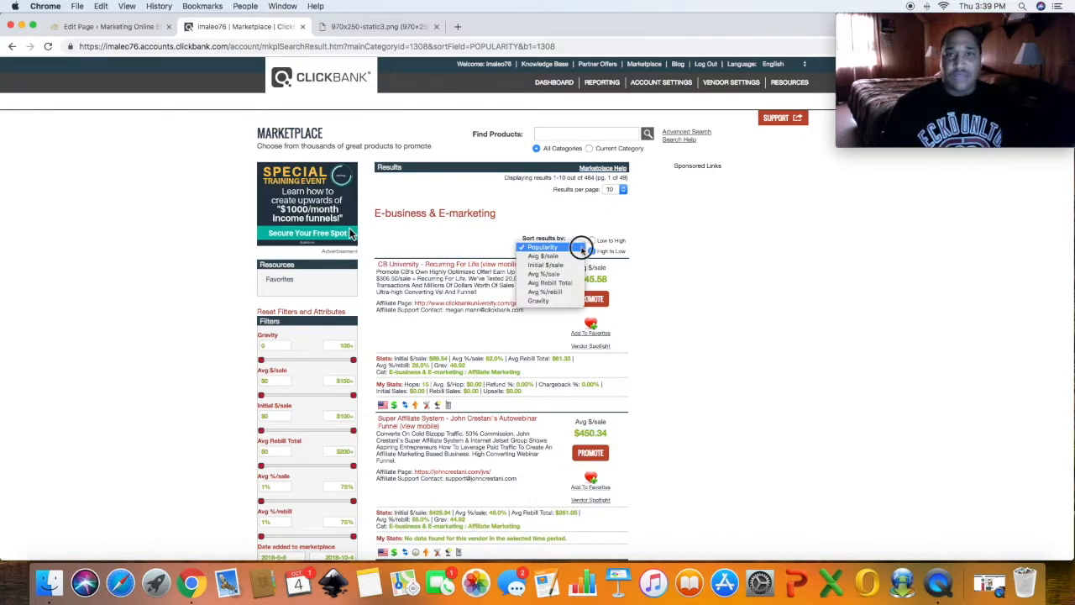
pyautogui.click(540, 300)
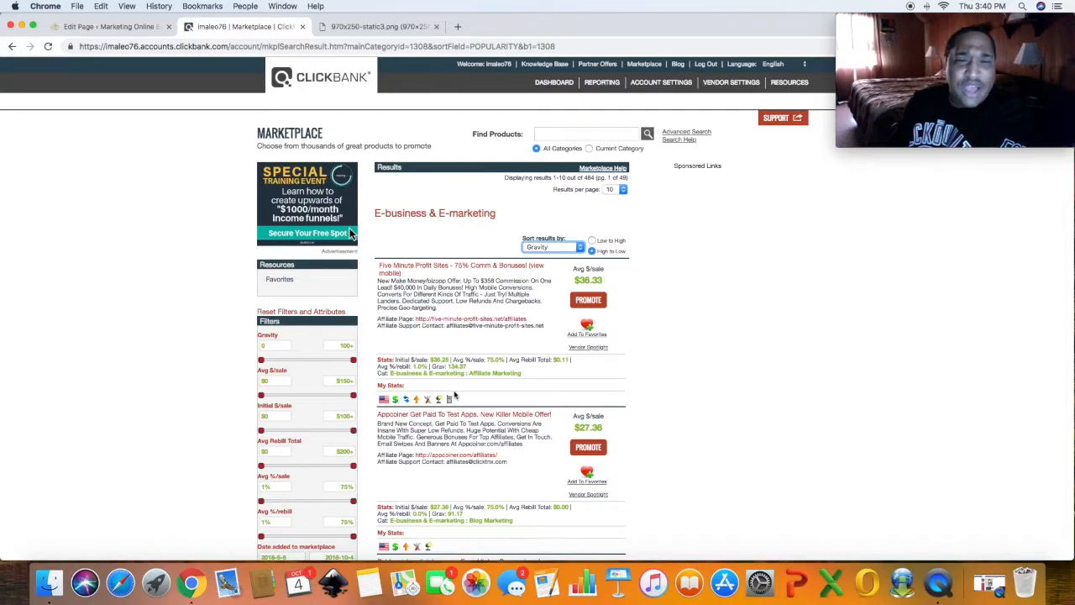
# - Look through the first page of gravity-sorted E-business & E-marketing offers, comparing their commissions and stats
pyautogui.scroll(-5, 453, 395)
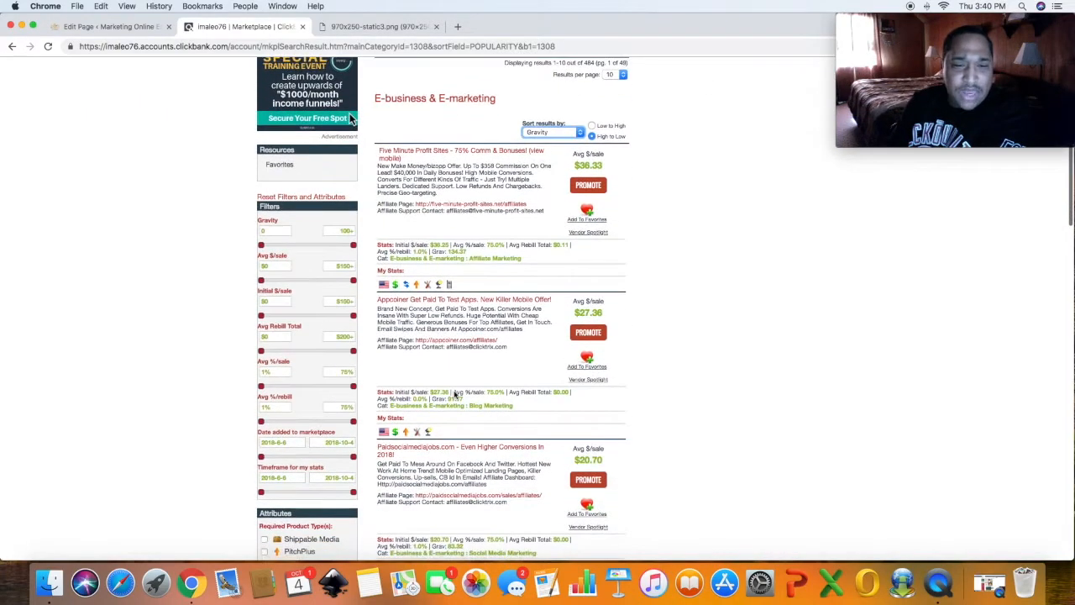
pyautogui.scroll(-6, 454, 395)
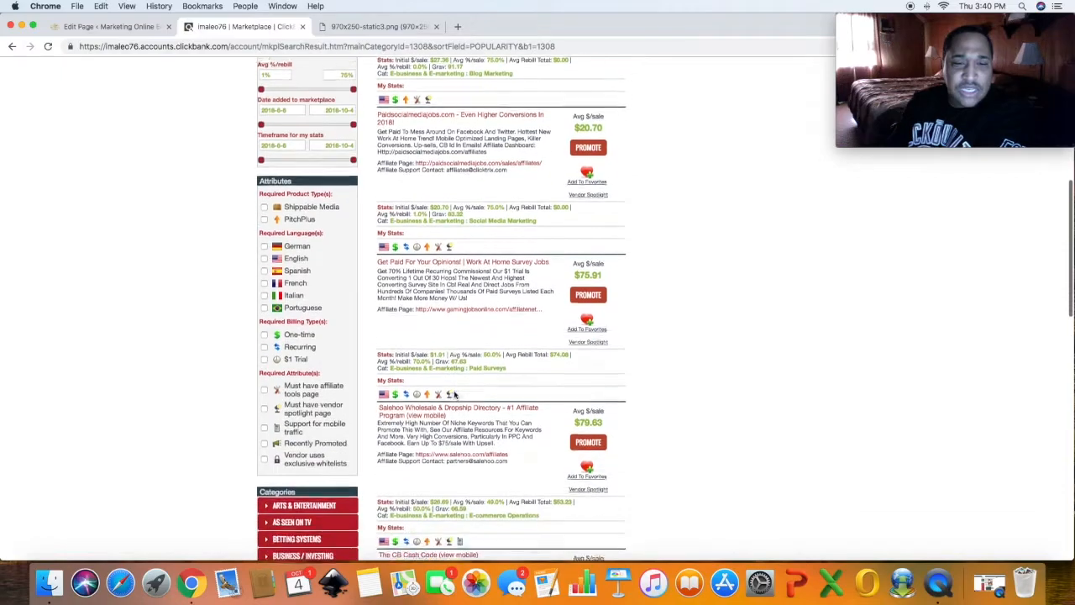
pyautogui.scroll(-1, 455, 394)
pyautogui.scroll(-3, 454, 390)
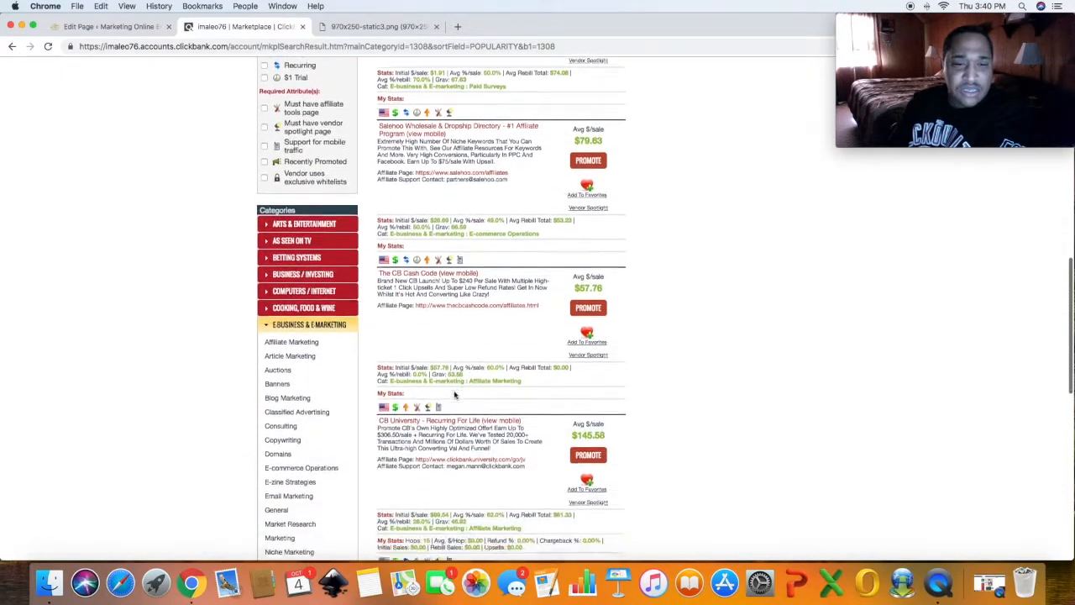
pyautogui.scroll(-7, 454, 393)
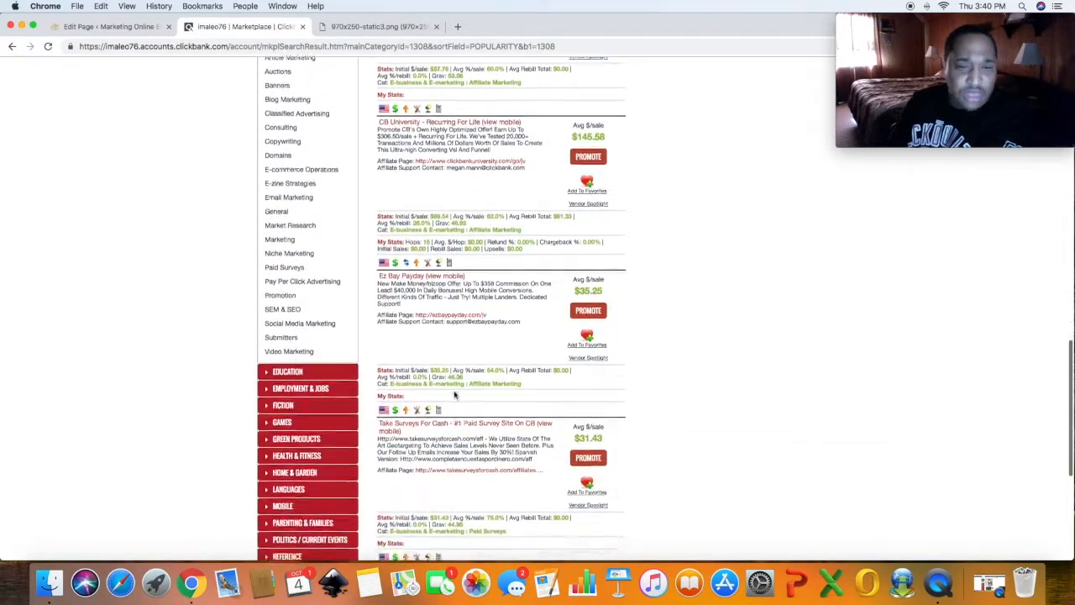
pyautogui.scroll(-1, 455, 396)
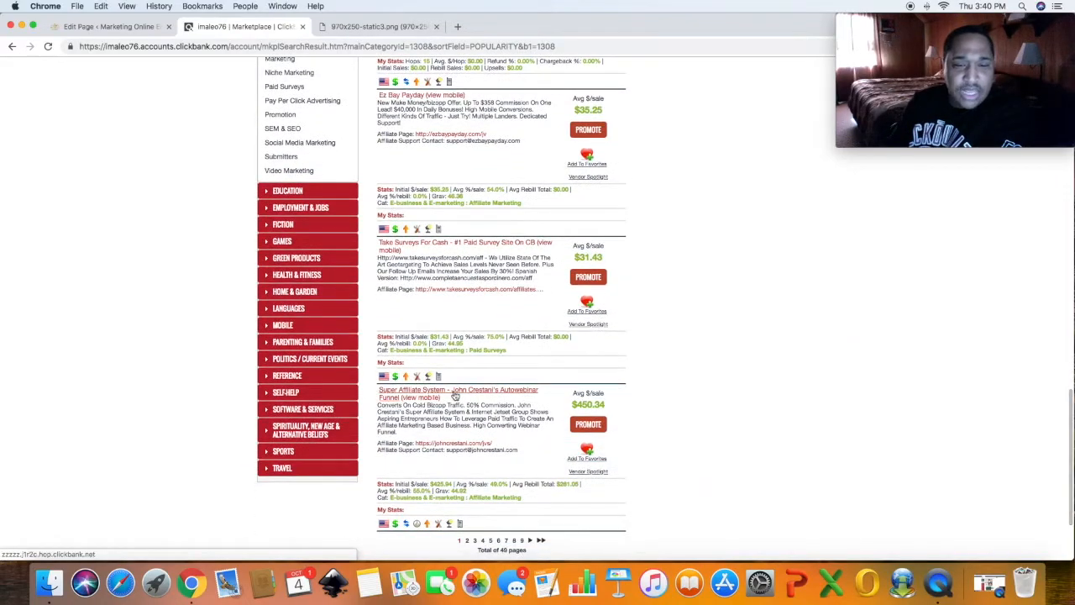
pyautogui.scroll(8, 454, 395)
pyautogui.scroll(5, 455, 395)
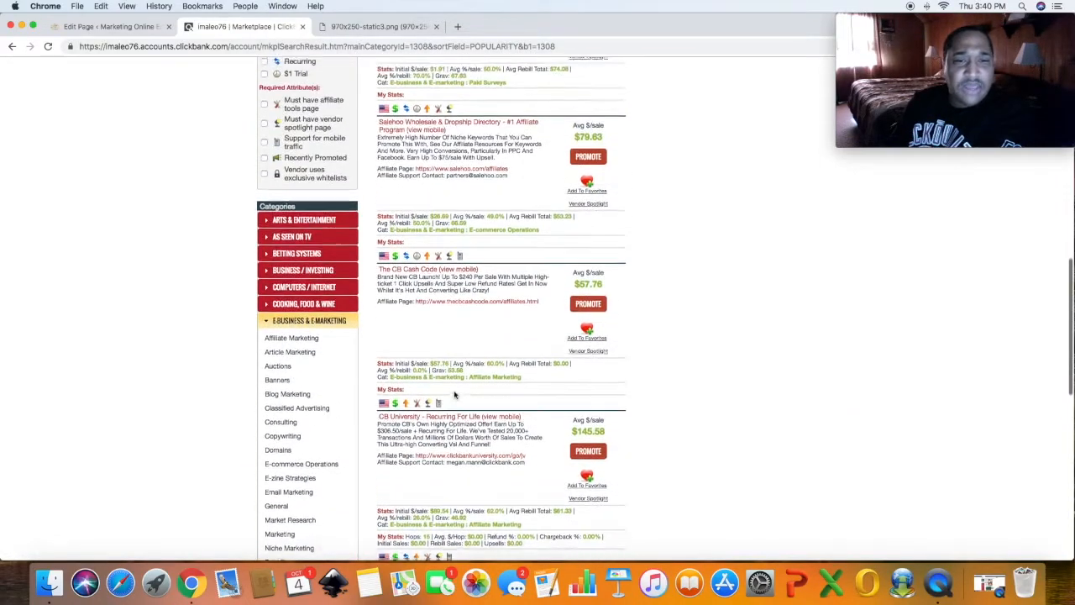
pyautogui.scroll(6, 454, 393)
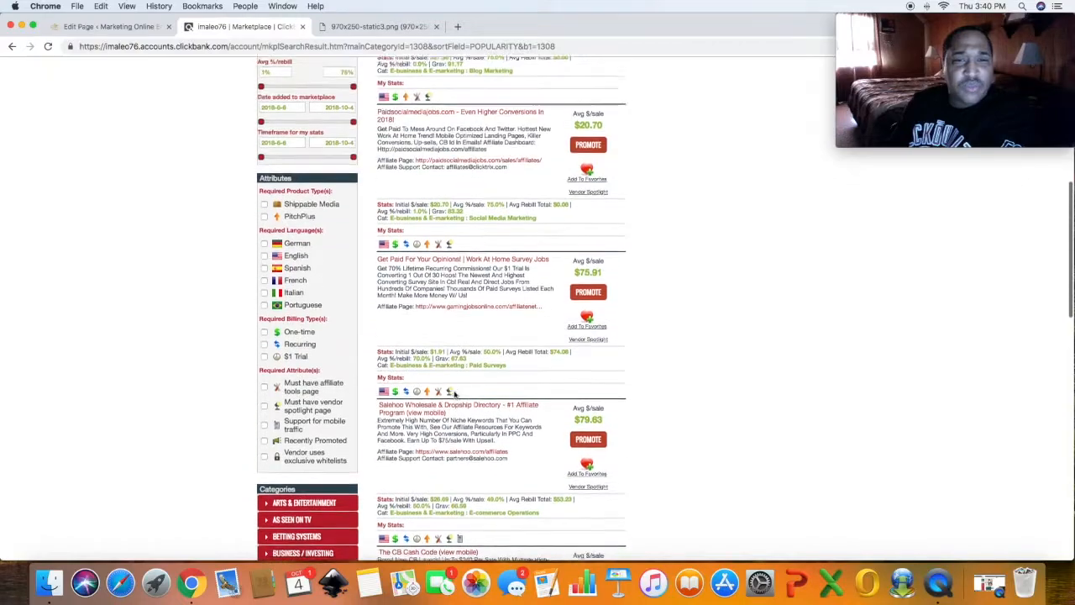
pyautogui.scroll(5, 455, 395)
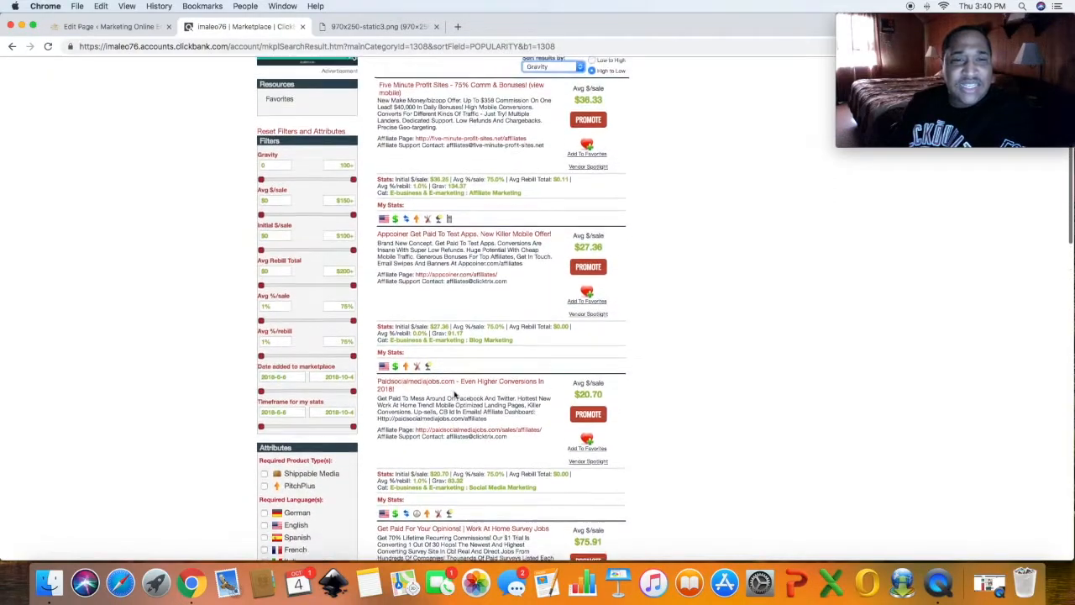
pyautogui.scroll(1, 455, 395)
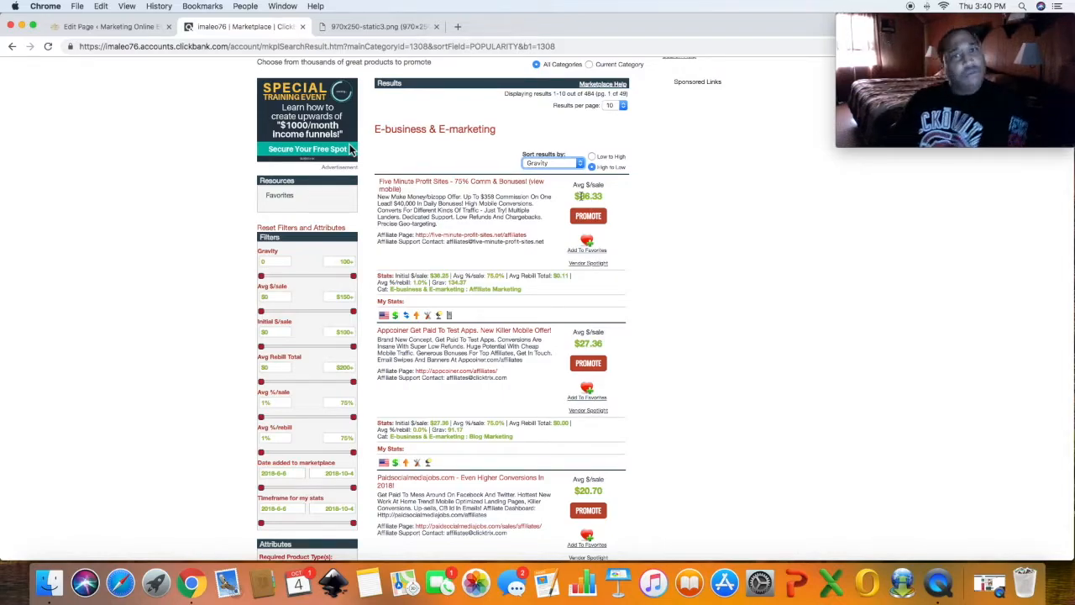
# - Open the Five Minute Profit Sites sales page, preview its video and dismiss the exit pop-up
pyautogui.click(412, 184)
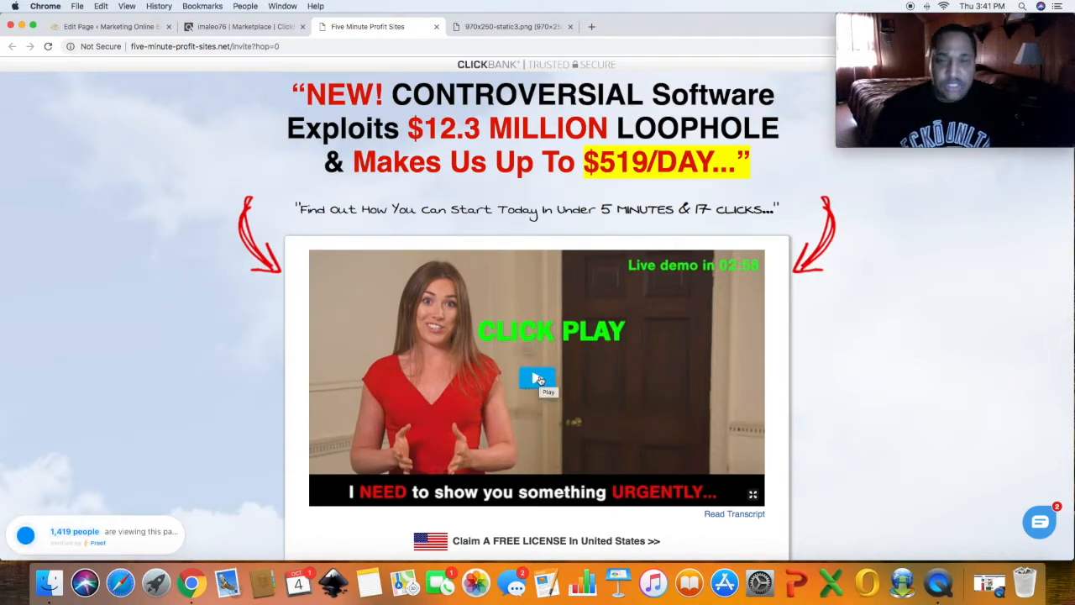
pyautogui.click(539, 379)
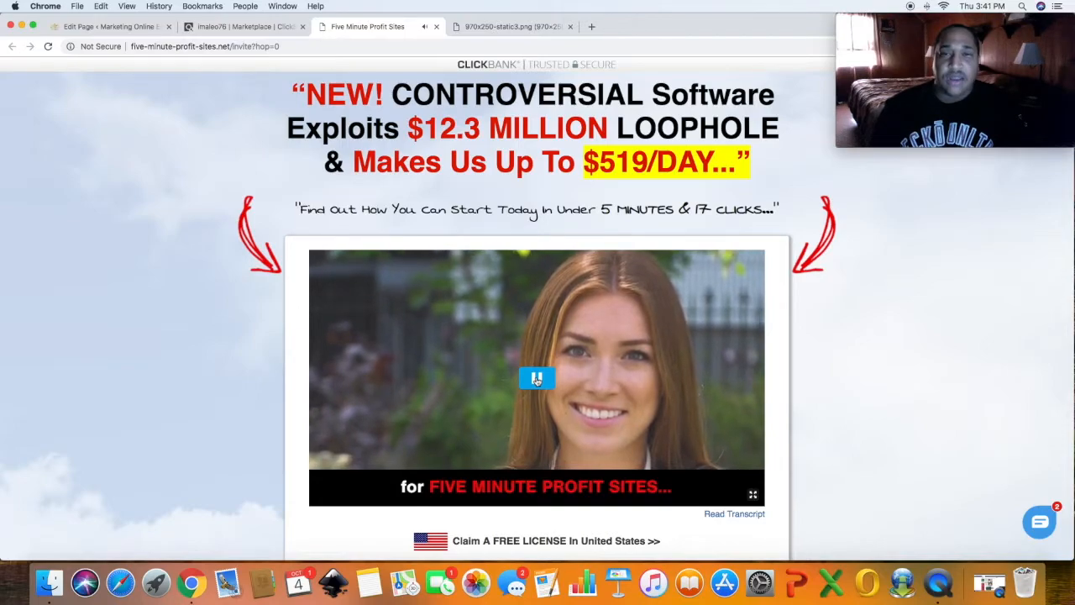
pyautogui.click(536, 380)
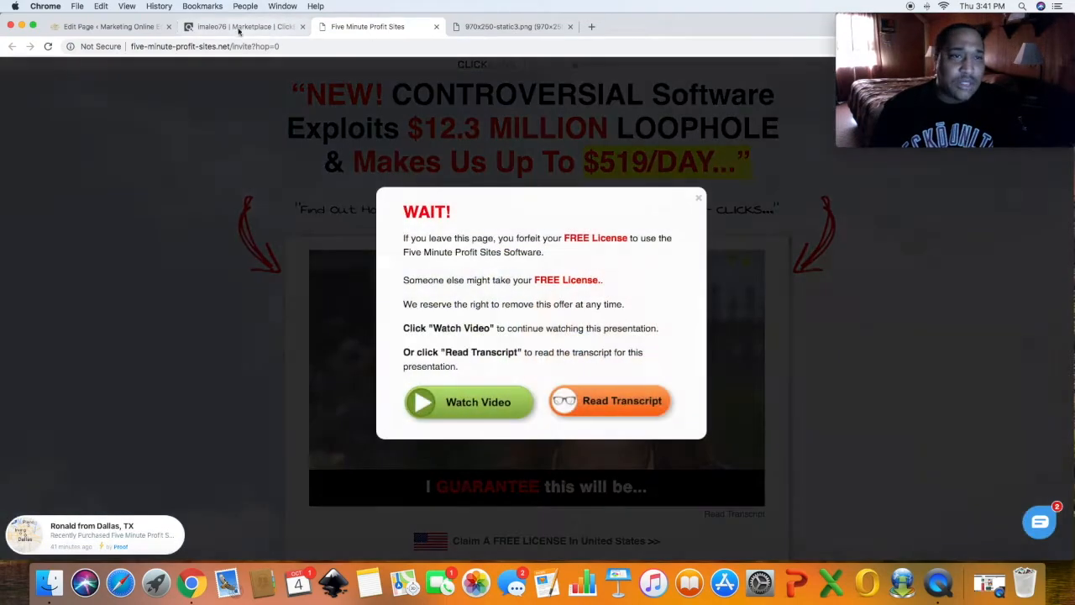
pyautogui.click(698, 198)
# - Return to the marketplace results, open the Five Minute Profit Sites affiliate page and access its affiliate tools as an existing affiliate
pyautogui.click(213, 26)
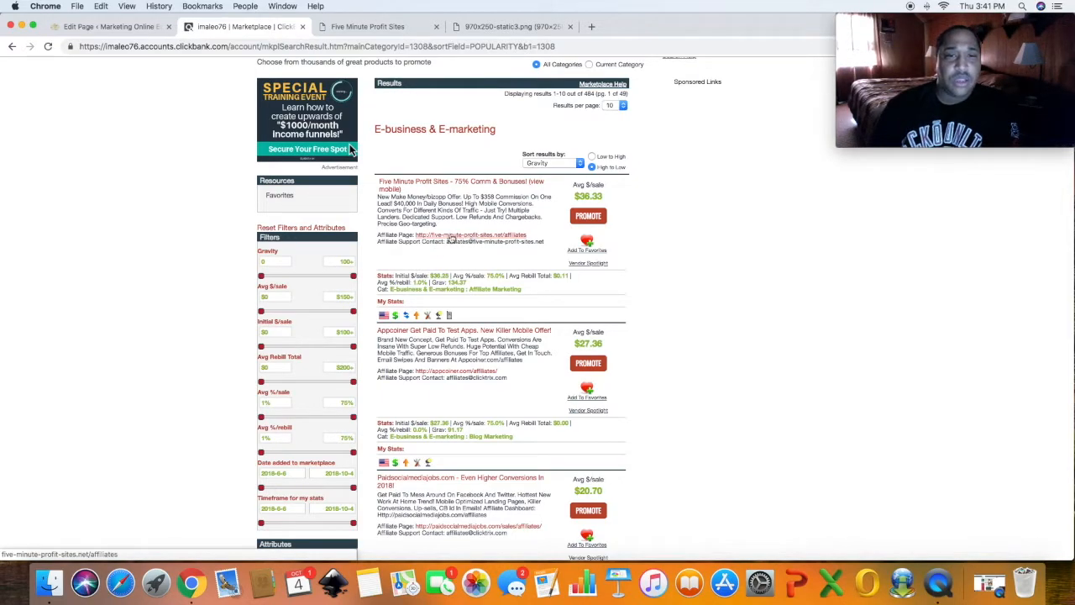
pyautogui.click(475, 237)
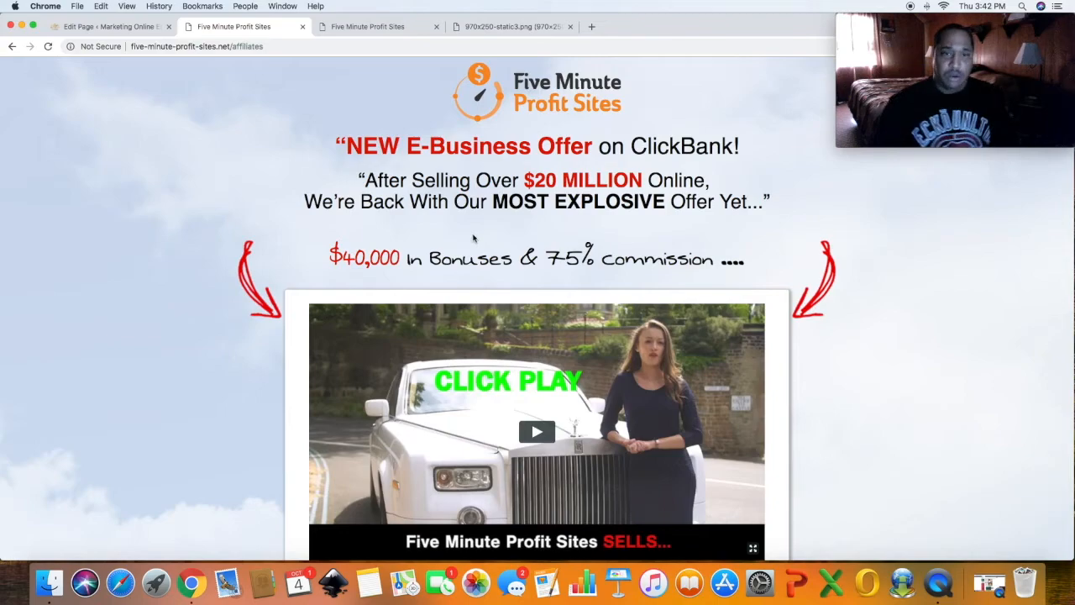
pyautogui.scroll(-5, 474, 238)
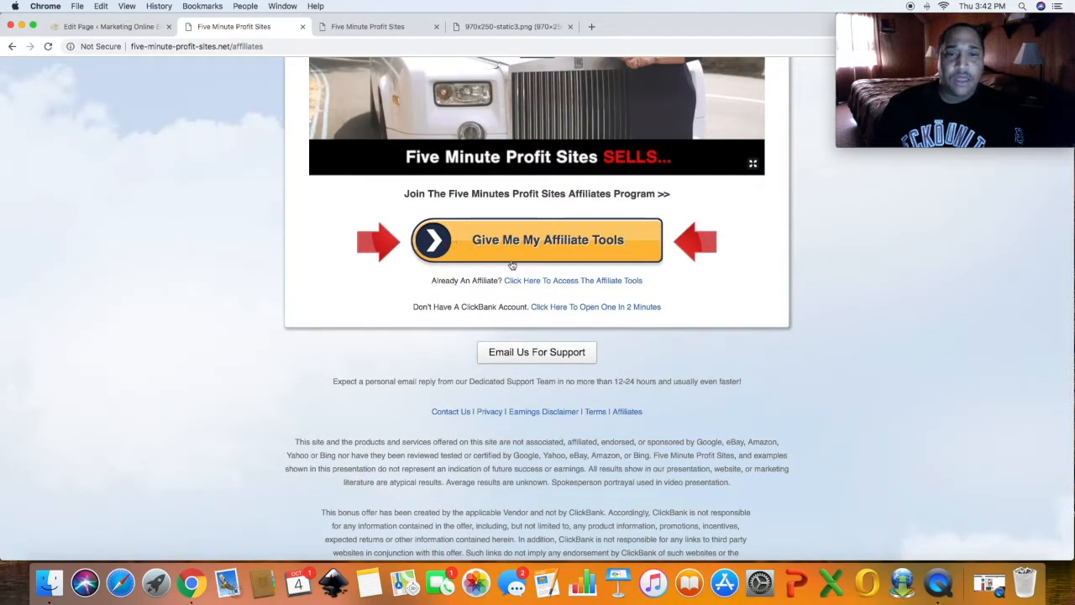
pyautogui.click(549, 282)
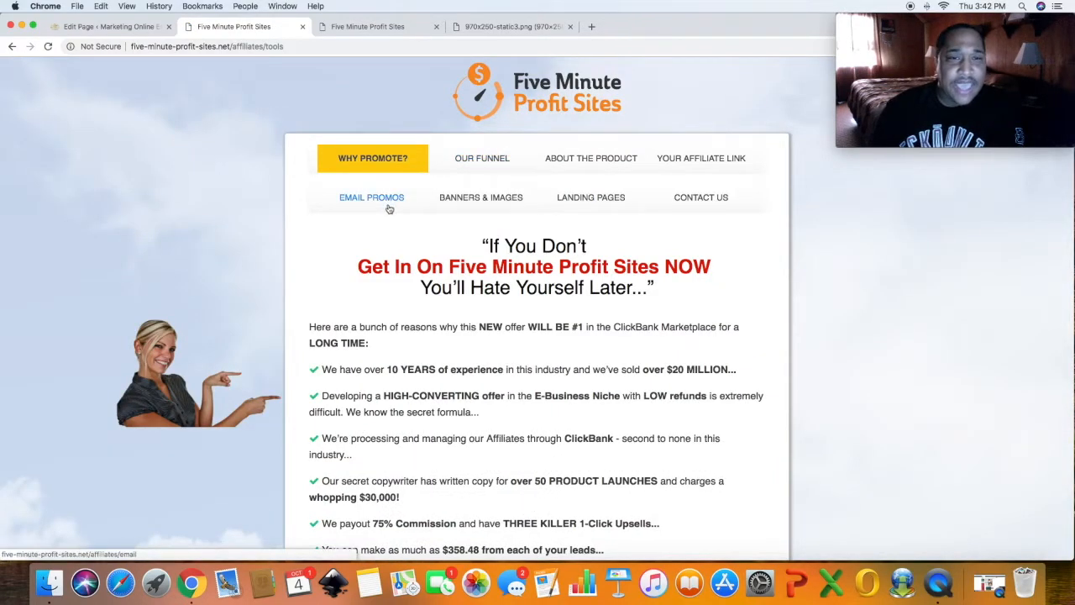
# - Open the email promos in the affiliate tools and look through the list of email swipes
pyautogui.click(359, 202)
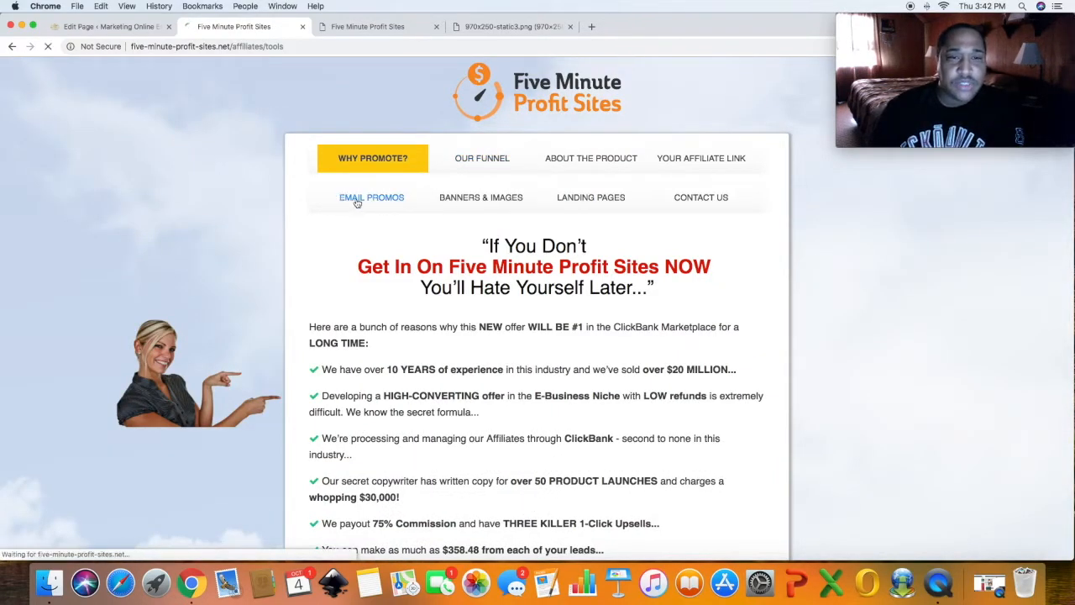
pyautogui.scroll(-5, 517, 326)
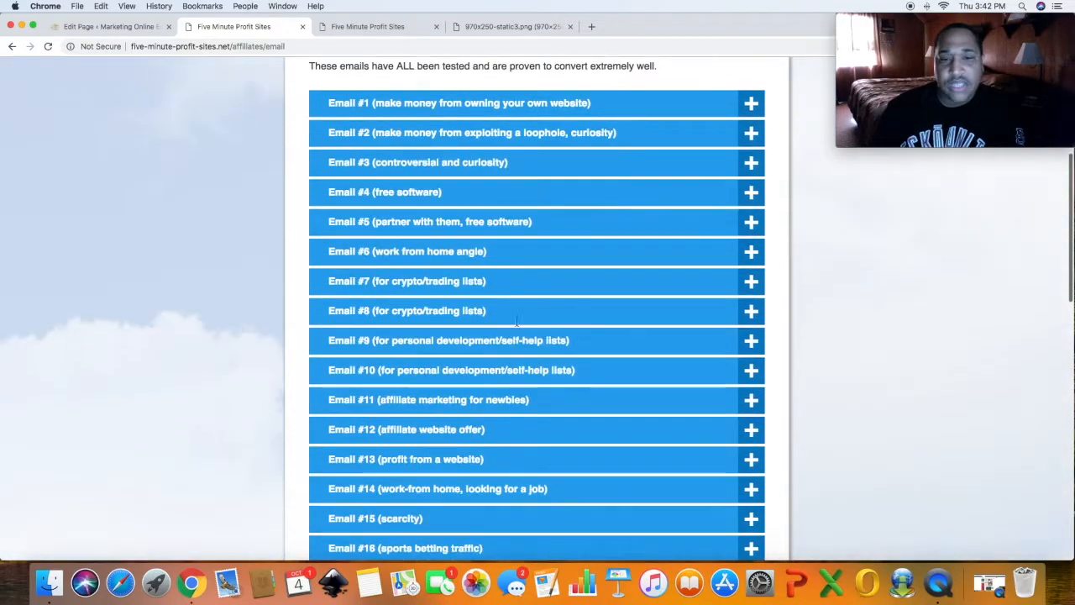
pyautogui.scroll(1, 517, 326)
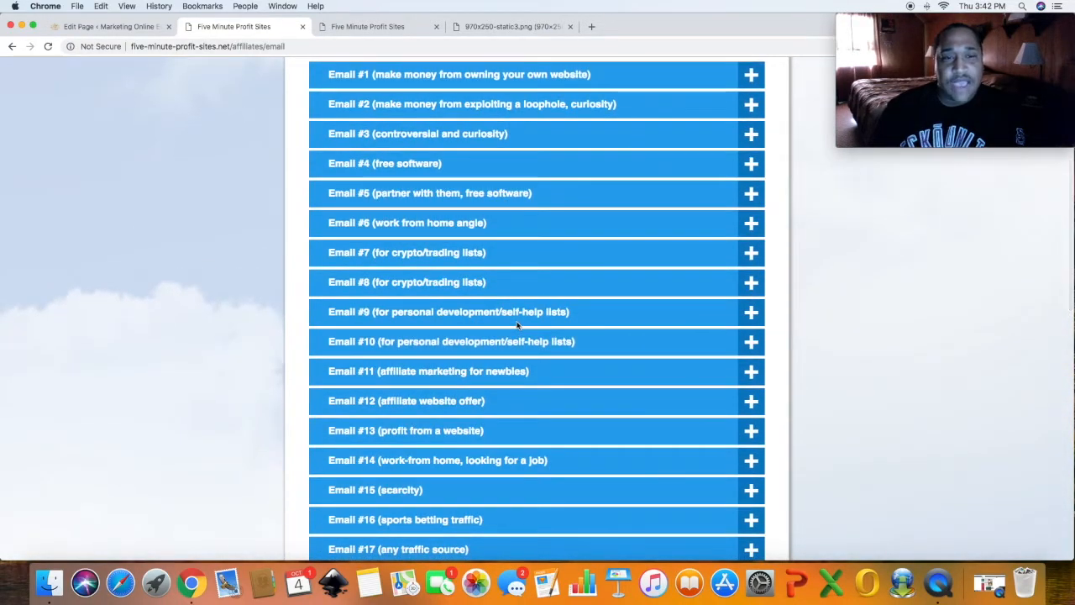
pyautogui.scroll(-2, 517, 326)
pyautogui.scroll(-1, 517, 326)
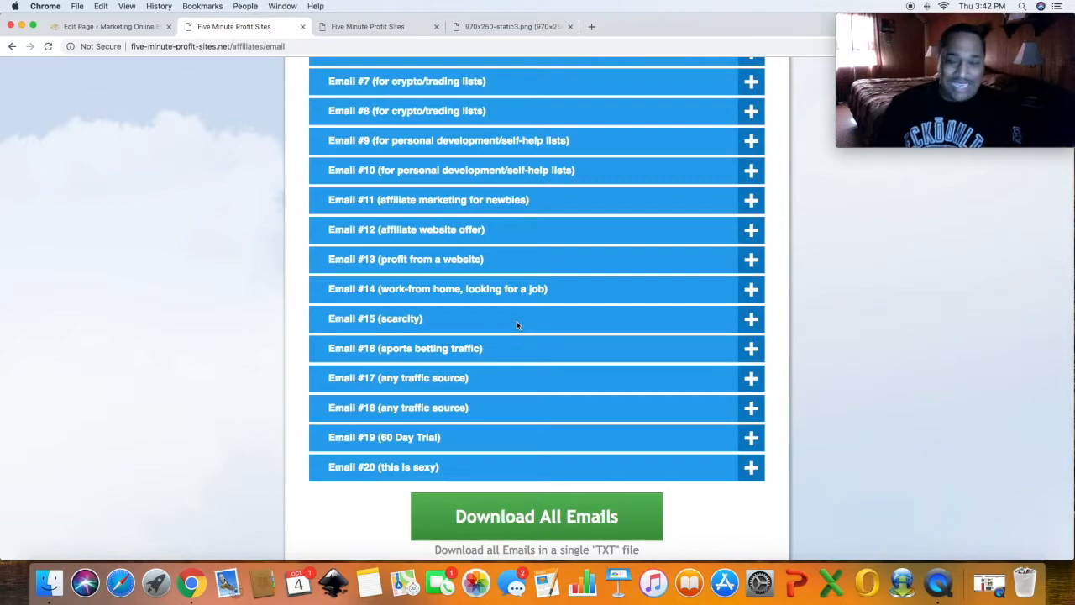
pyautogui.scroll(5, 517, 326)
pyautogui.scroll(-1, 557, 316)
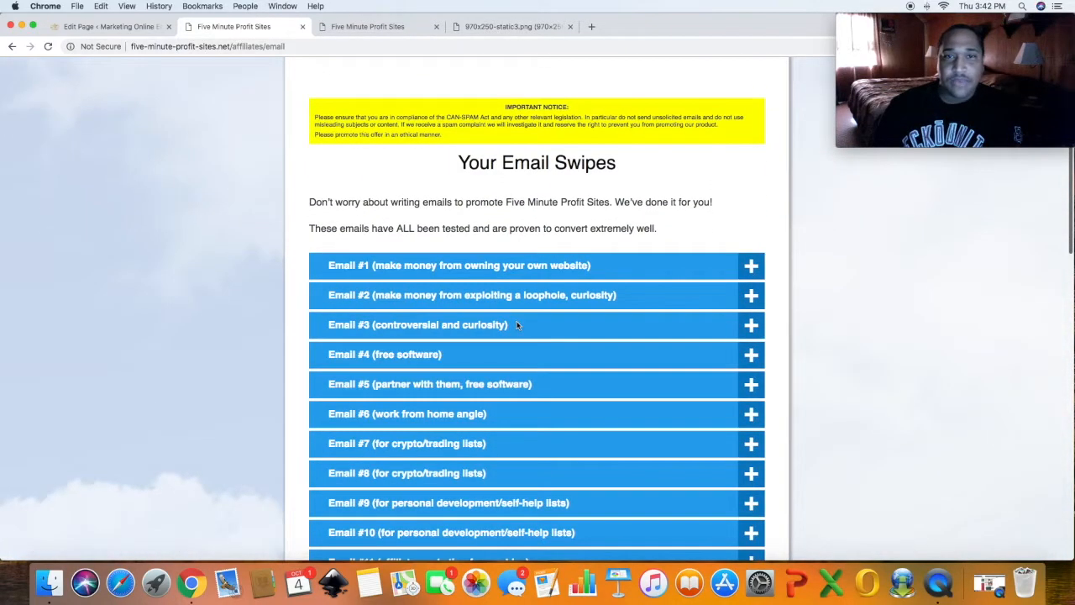
# - Expand Email #1 (make money from owning your own website) and read through its subject and body
pyautogui.click(751, 267)
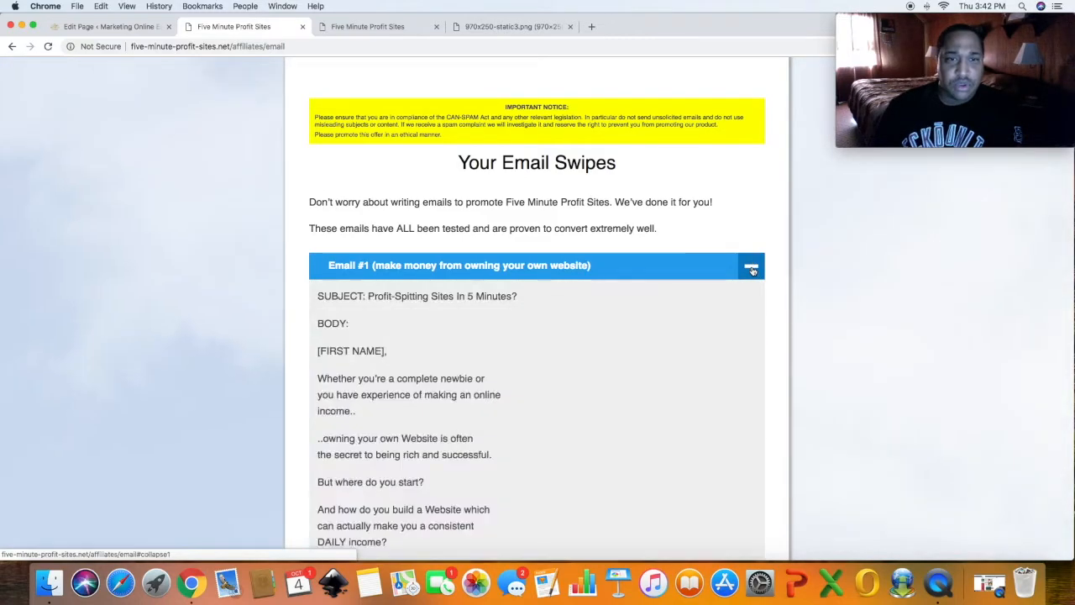
pyautogui.scroll(-1, 526, 313)
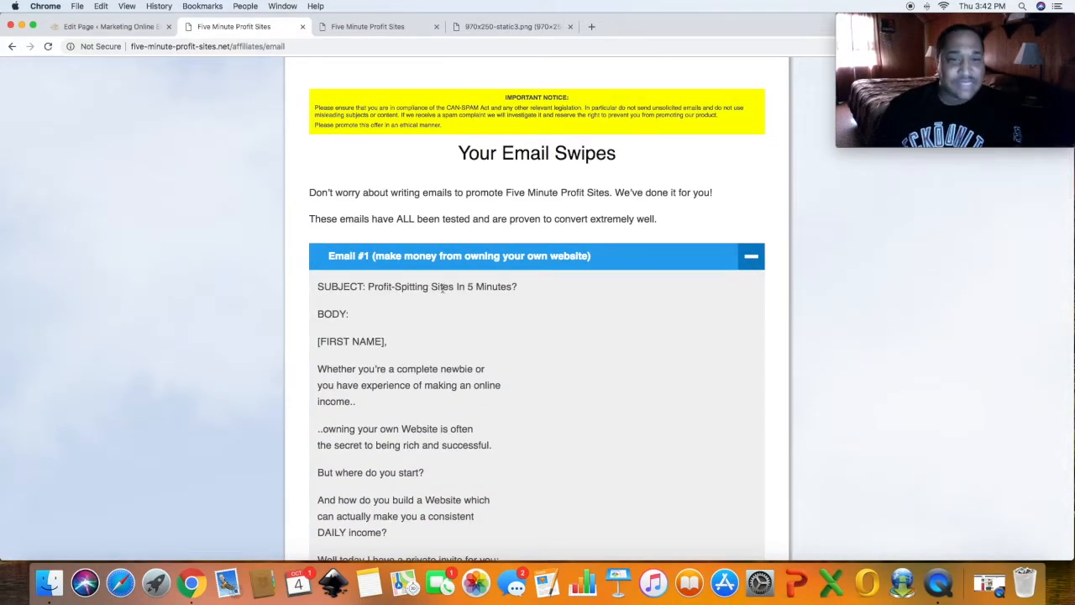
pyautogui.scroll(-5, 467, 307)
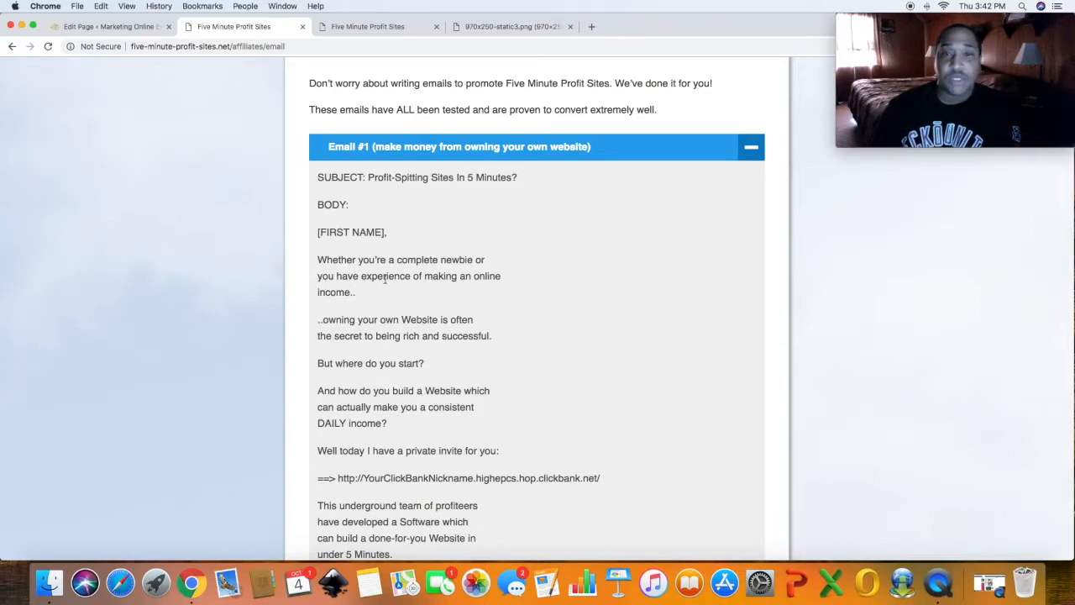
pyautogui.scroll(-15, 385, 280)
pyautogui.scroll(10, 386, 283)
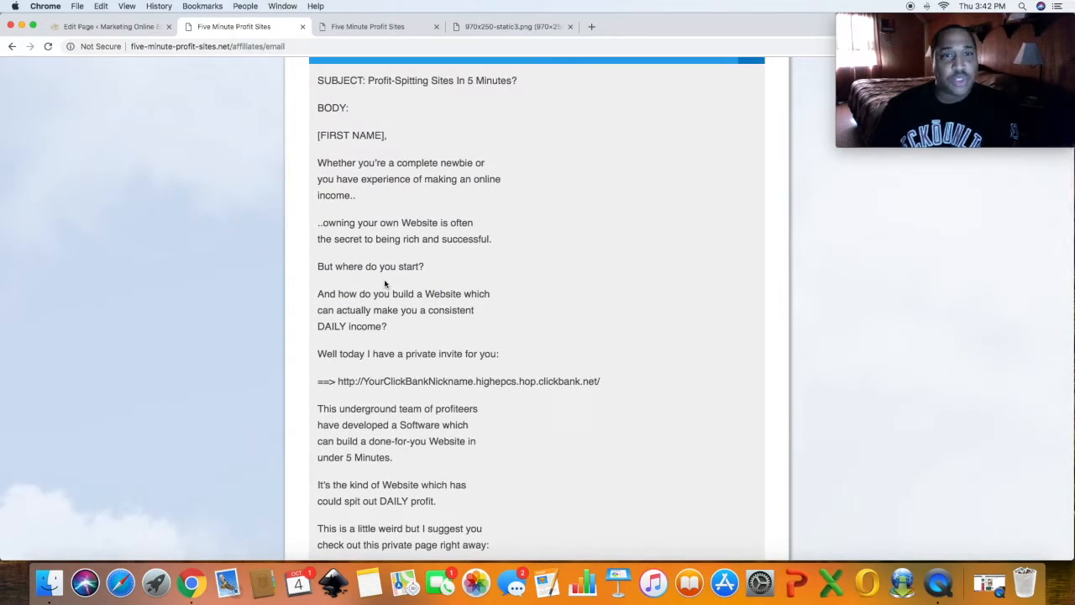
# - Open the affiliate banners and images, look through the available sizes and preview Email Image #64 (970x250 static)
pyautogui.scroll(14, 385, 284)
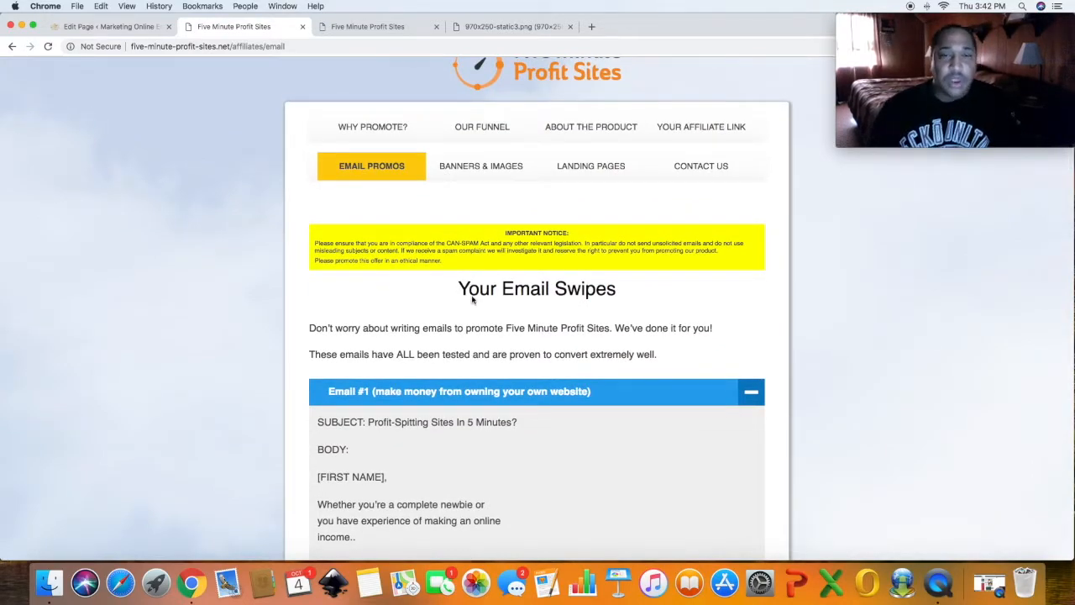
pyautogui.click(477, 168)
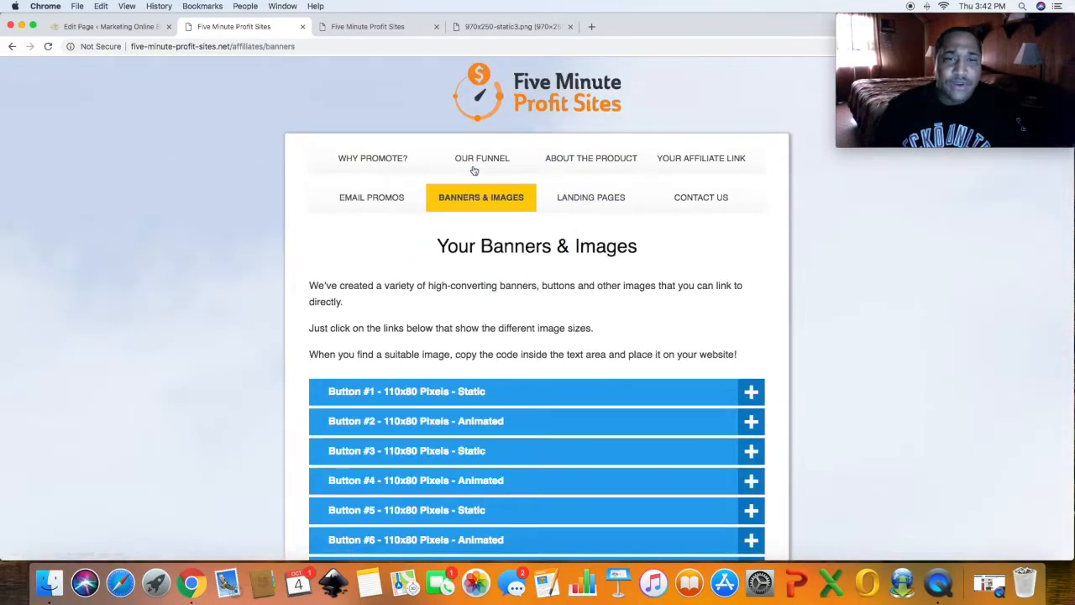
pyautogui.scroll(-15, 478, 246)
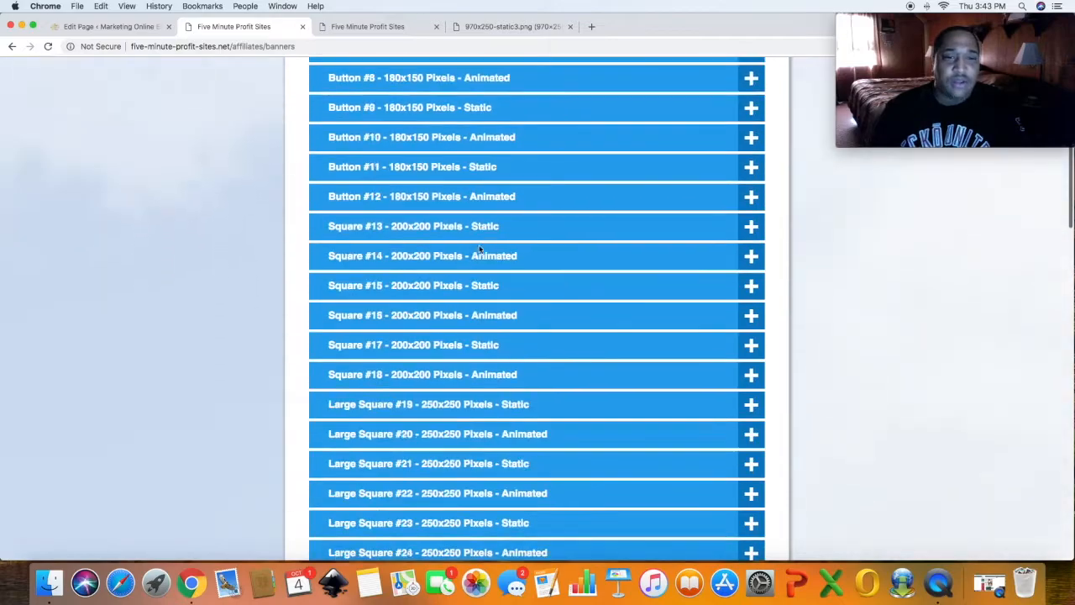
pyautogui.scroll(-20, 479, 247)
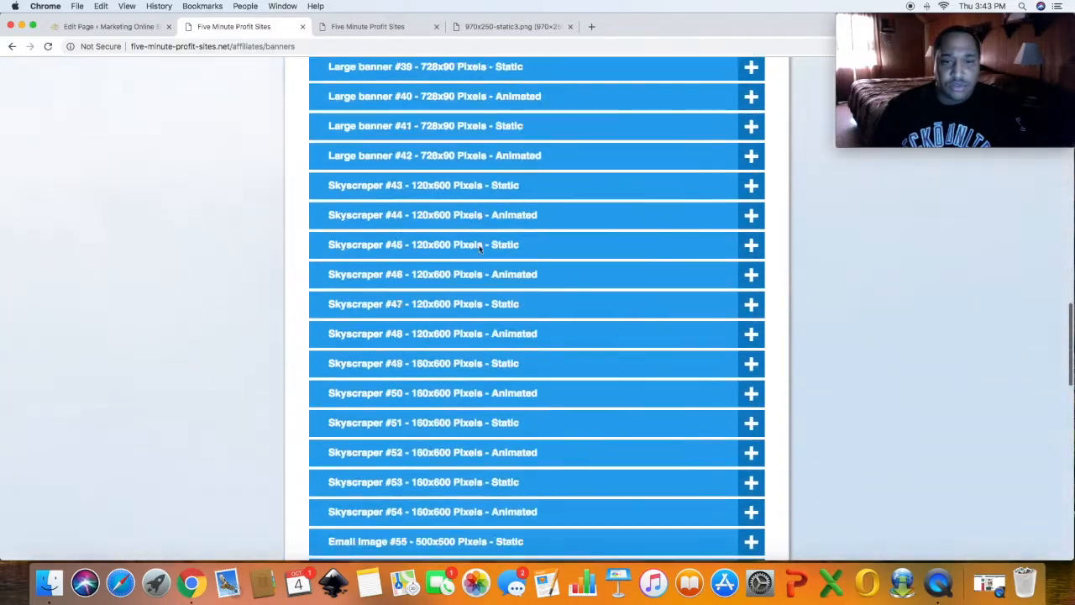
pyautogui.scroll(-2, 480, 248)
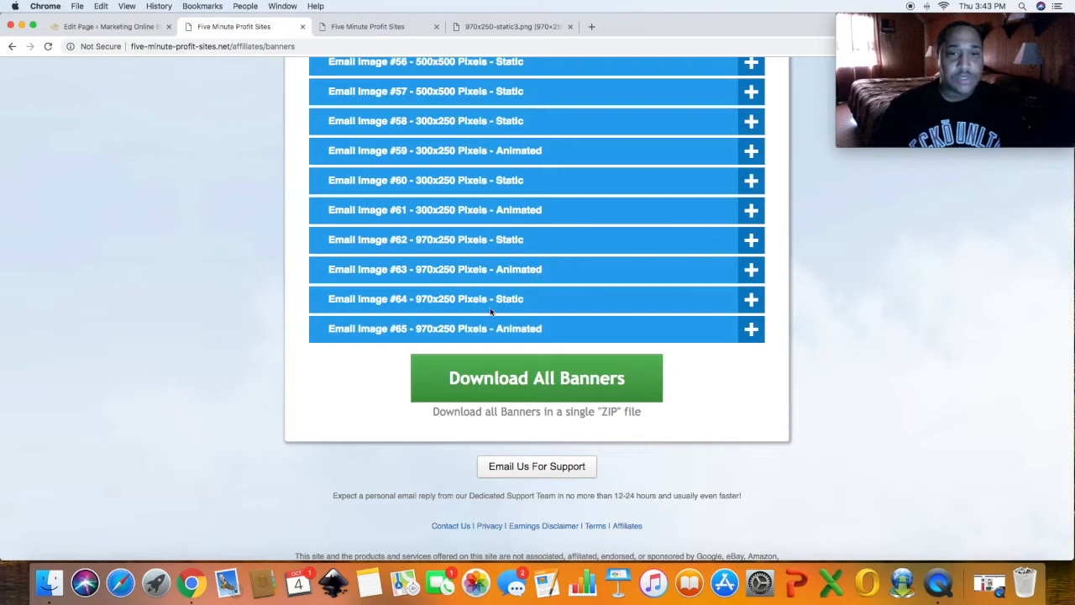
pyautogui.click(751, 302)
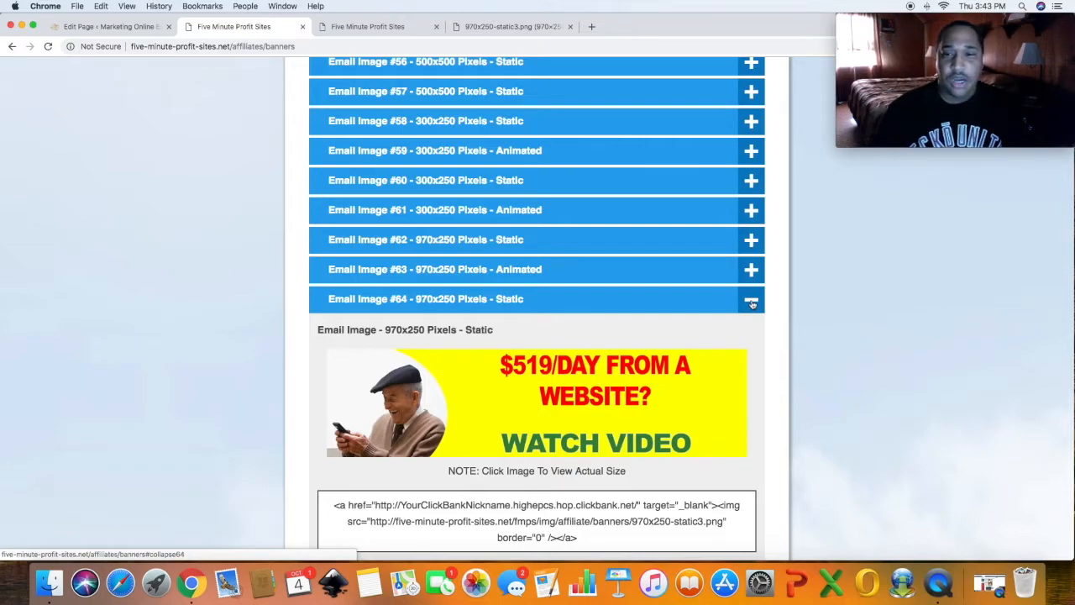
pyautogui.click(752, 302)
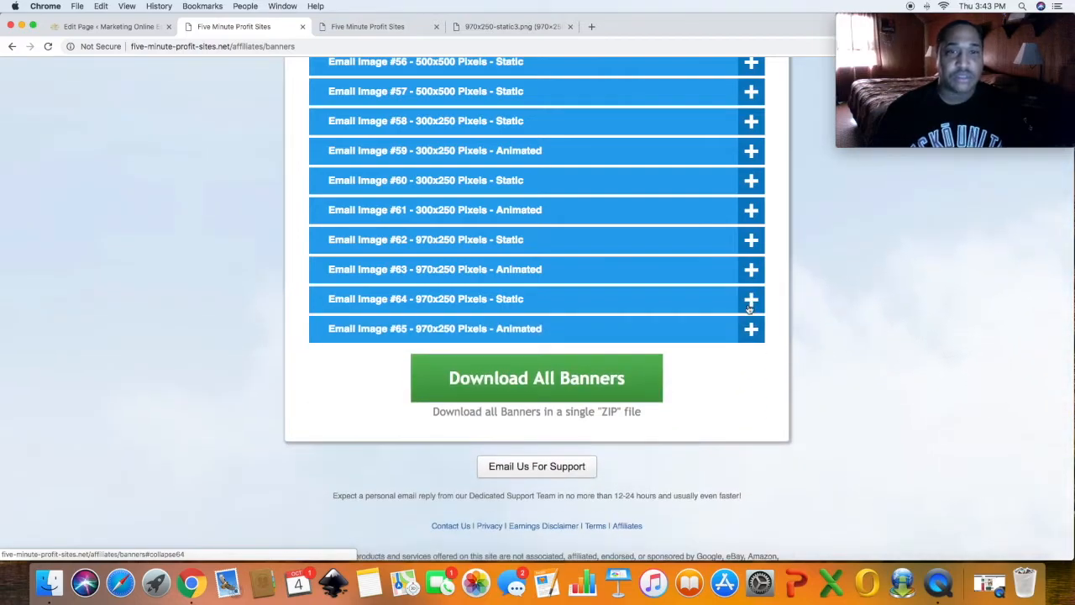
# - View the full-size 970x250 banner image and the matching sales page, and return to the affiliate banners list
pyautogui.click(504, 27)
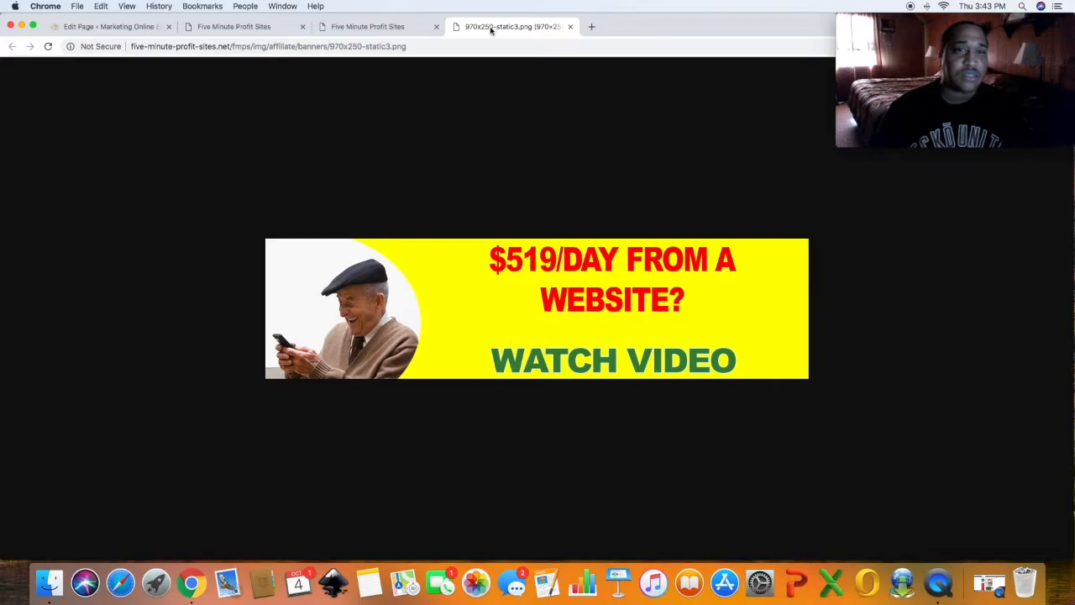
pyautogui.click(366, 30)
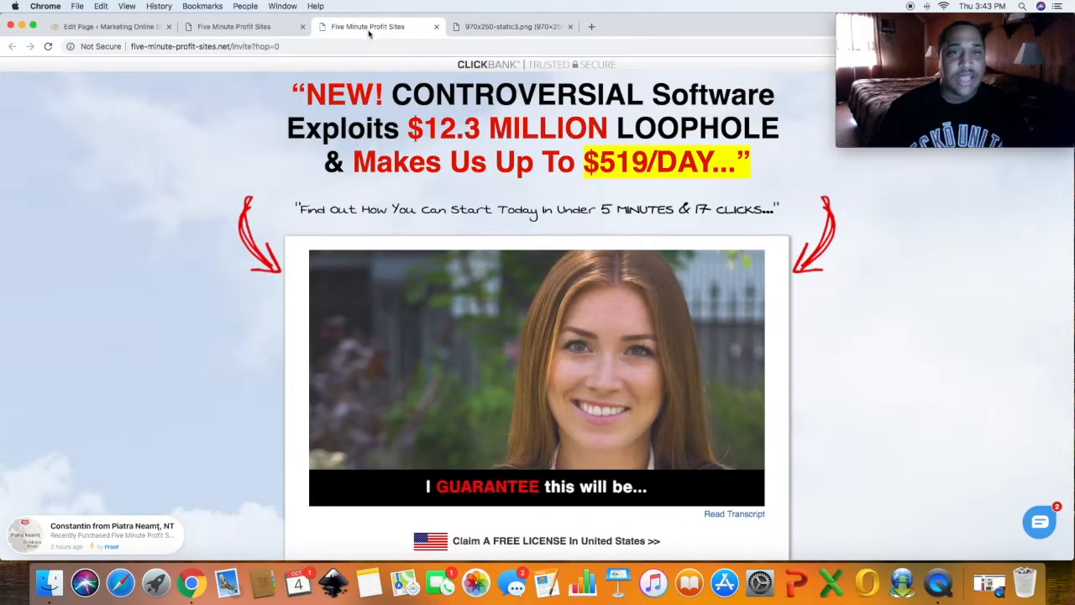
pyautogui.click(248, 30)
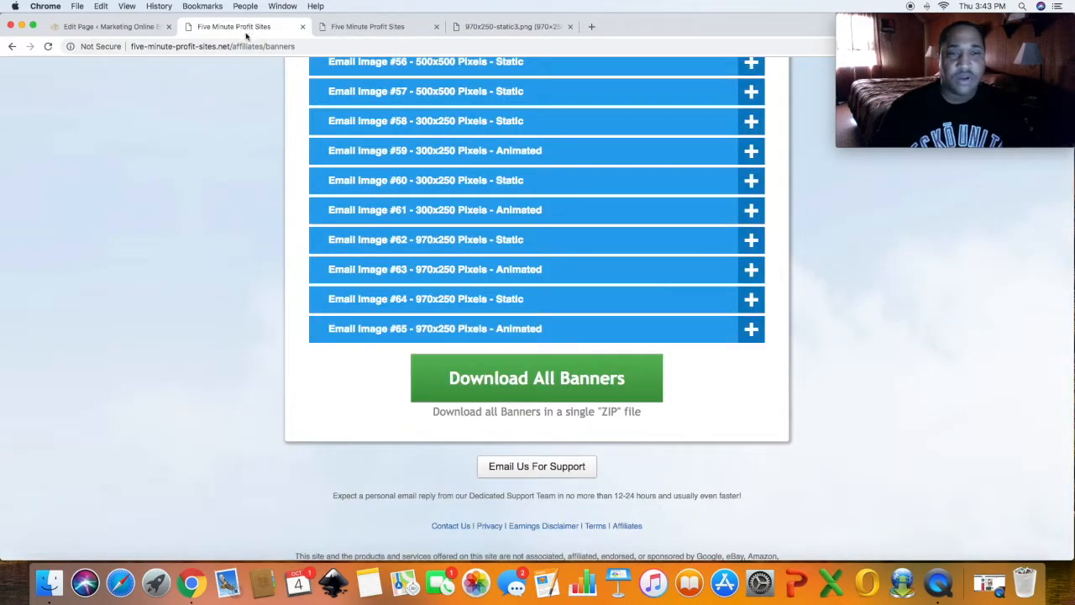
# - Switch to the WordPress admin of Marketing Online Enterprises and start a new page
pyautogui.click(114, 30)
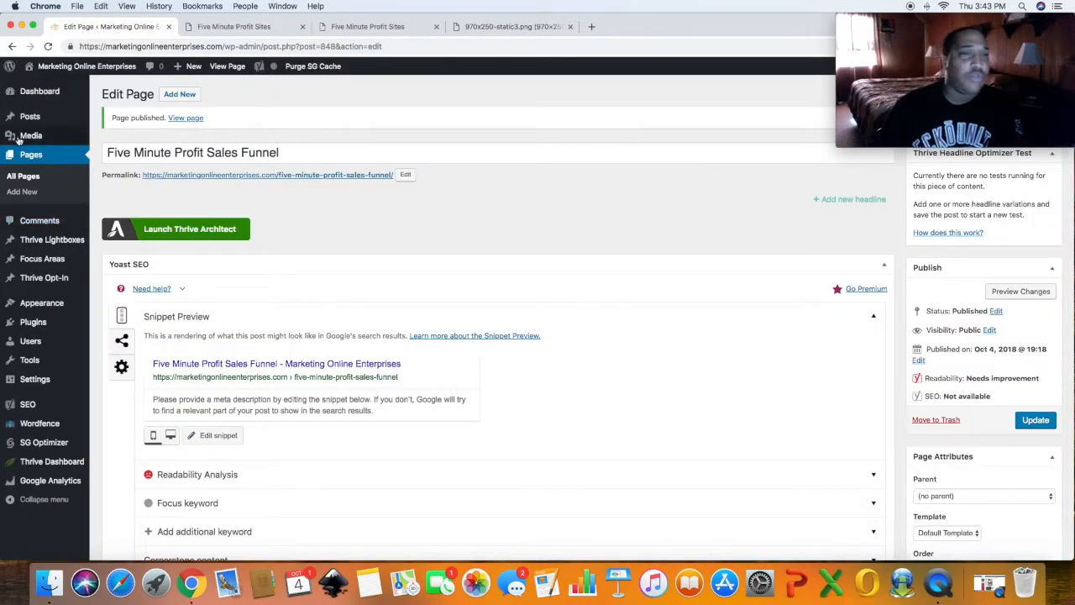
pyautogui.moveTo(55, 93)
pyautogui.click(102, 100)
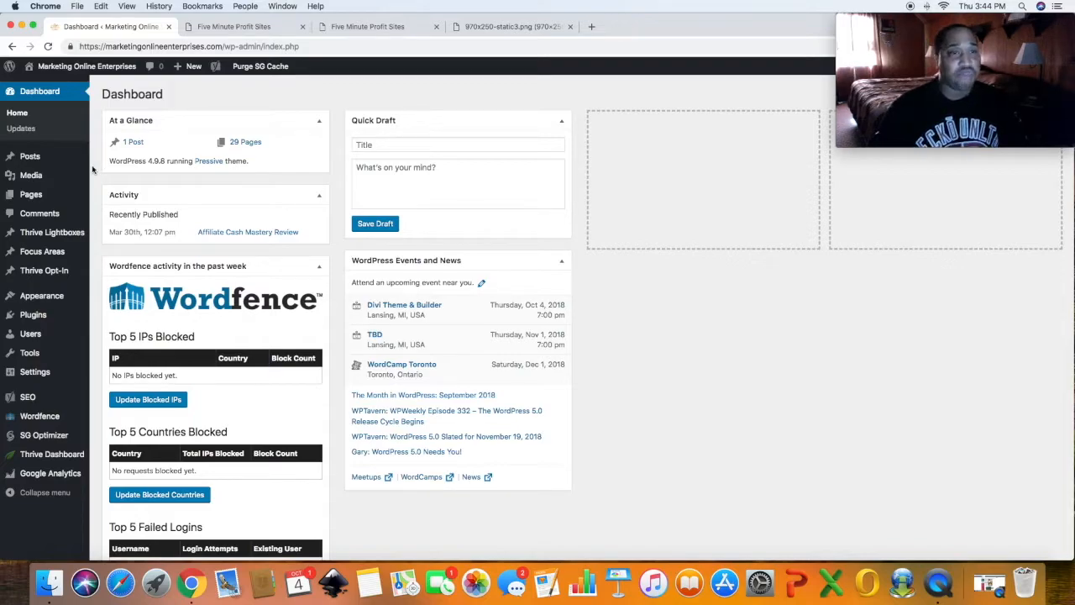
pyautogui.moveTo(31, 196)
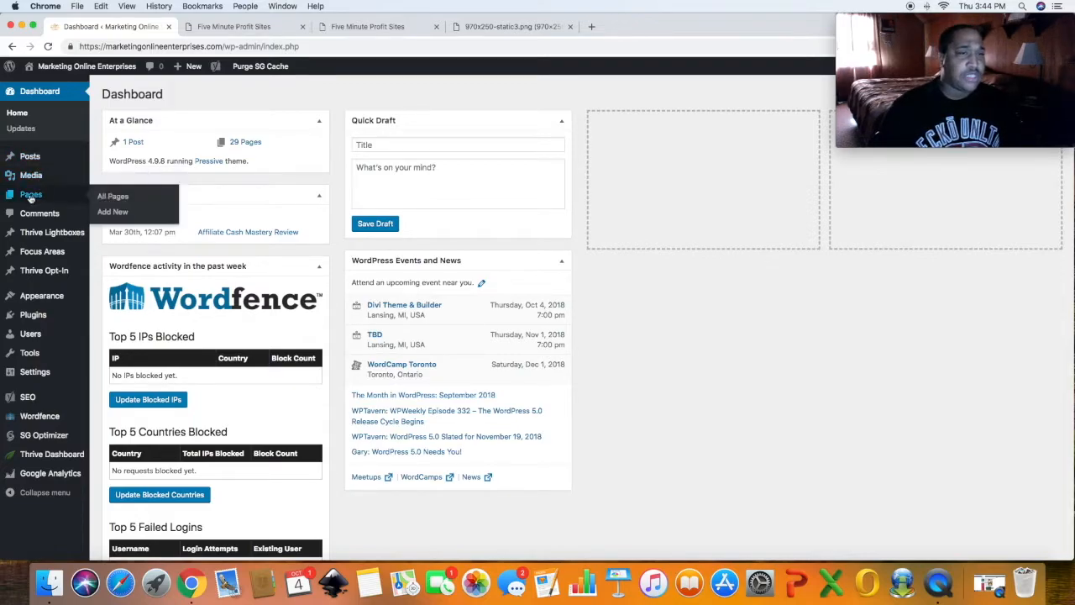
pyautogui.click(114, 214)
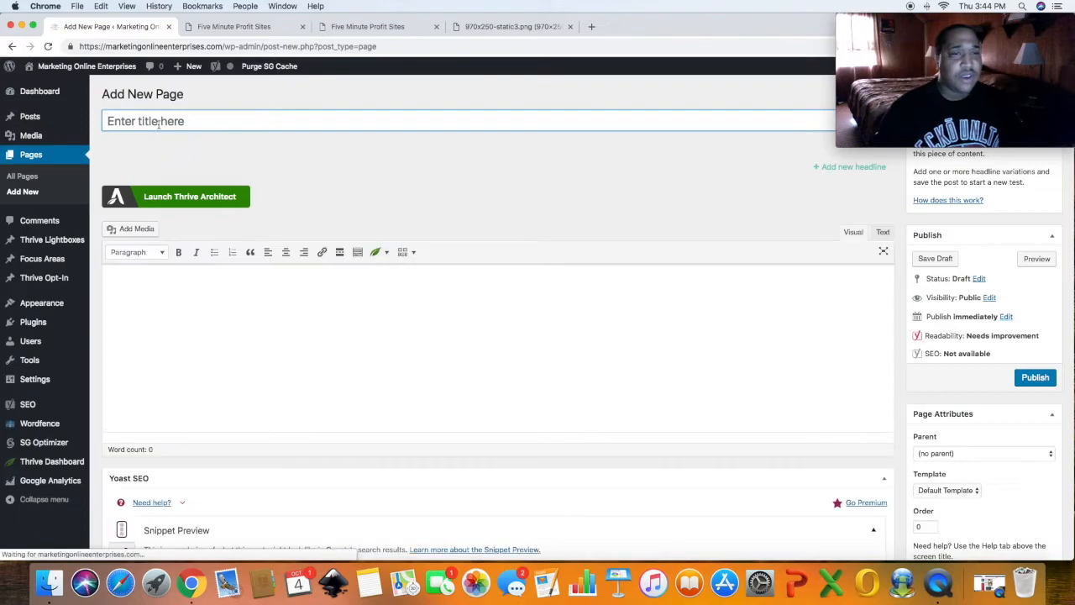
# - Title the new page "5 Minute Profit Sites Funnel" and publish it
pyautogui.click(158, 121)
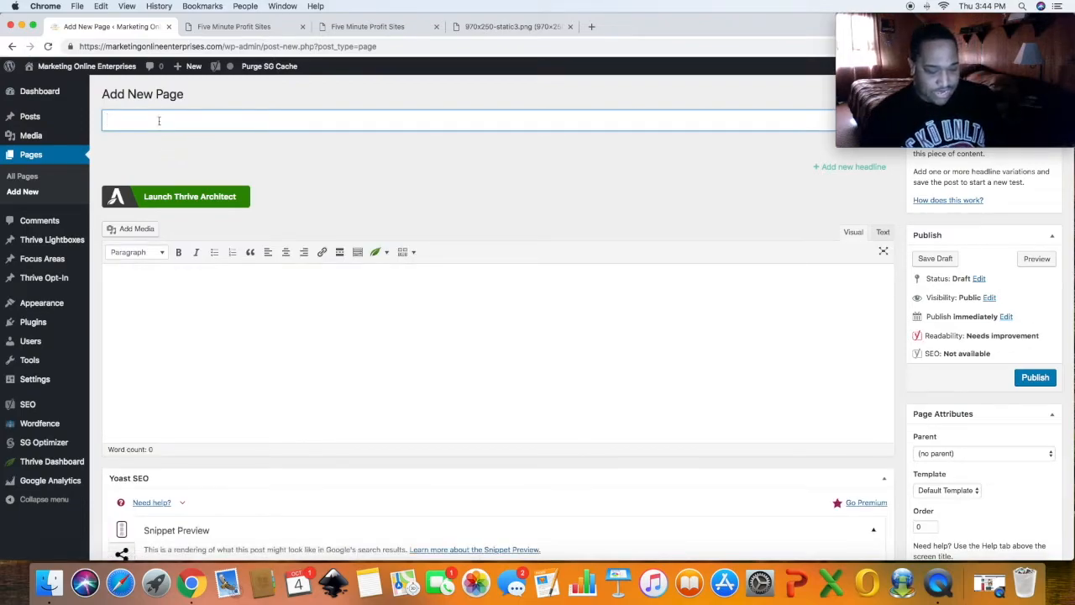
pyautogui.write('5 ')
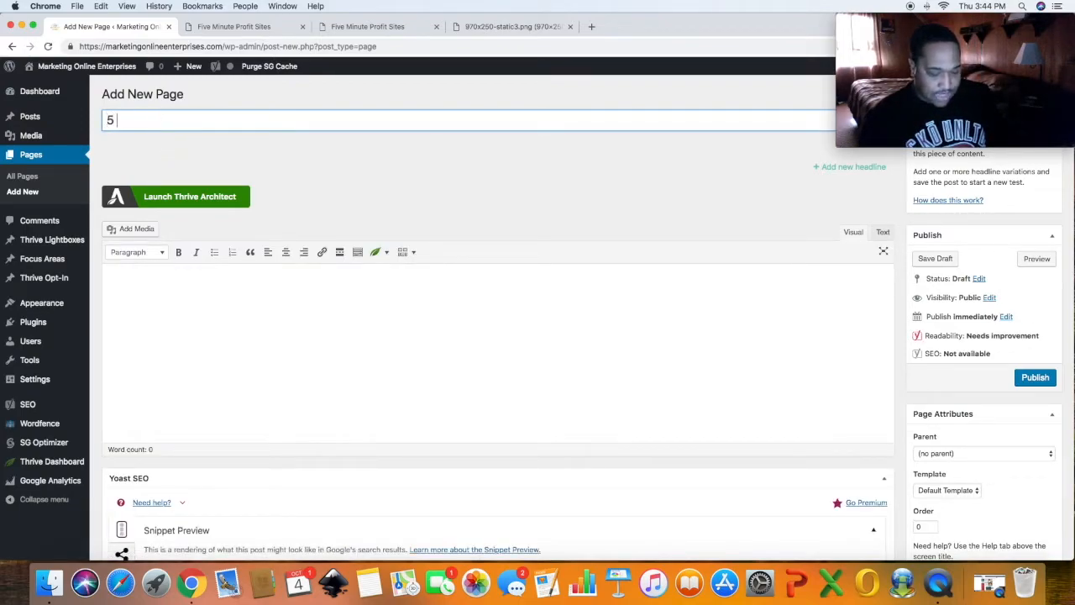
pyautogui.write('Minute')
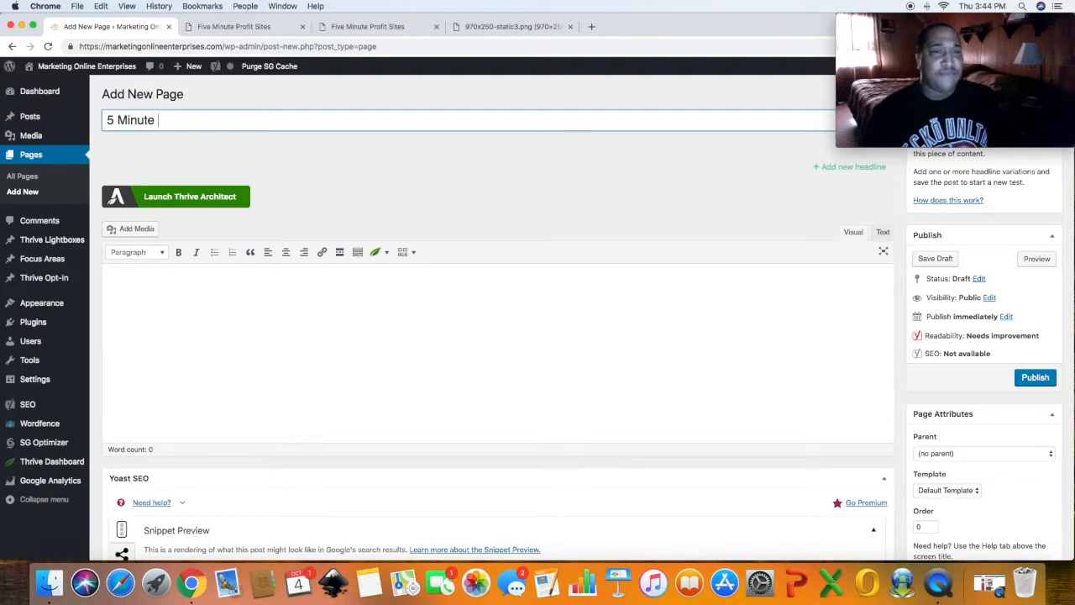
pyautogui.write('Profit')
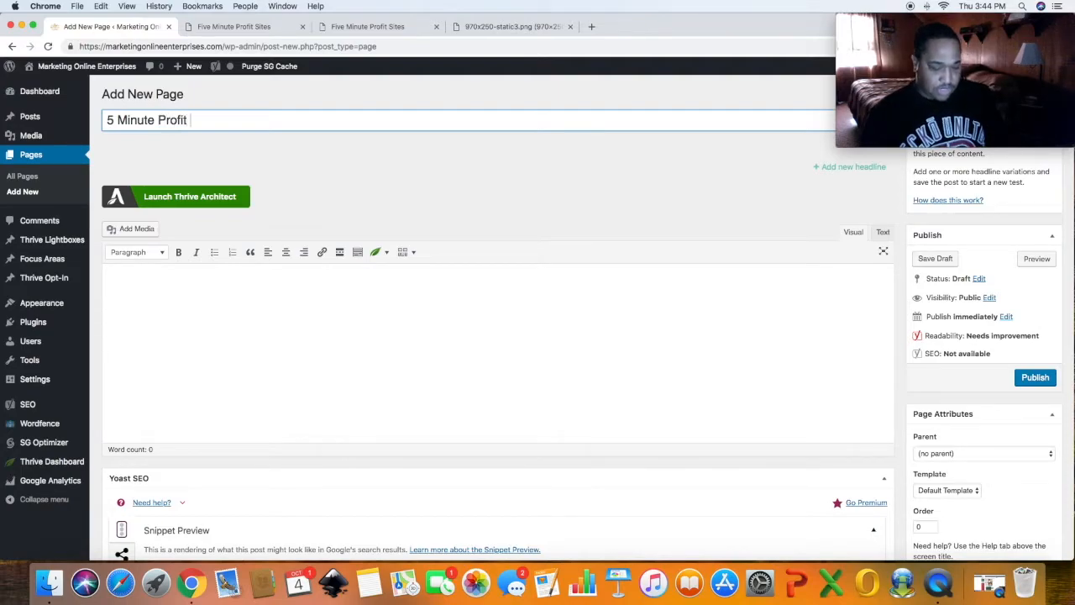
pyautogui.write(' Sites Funnel')
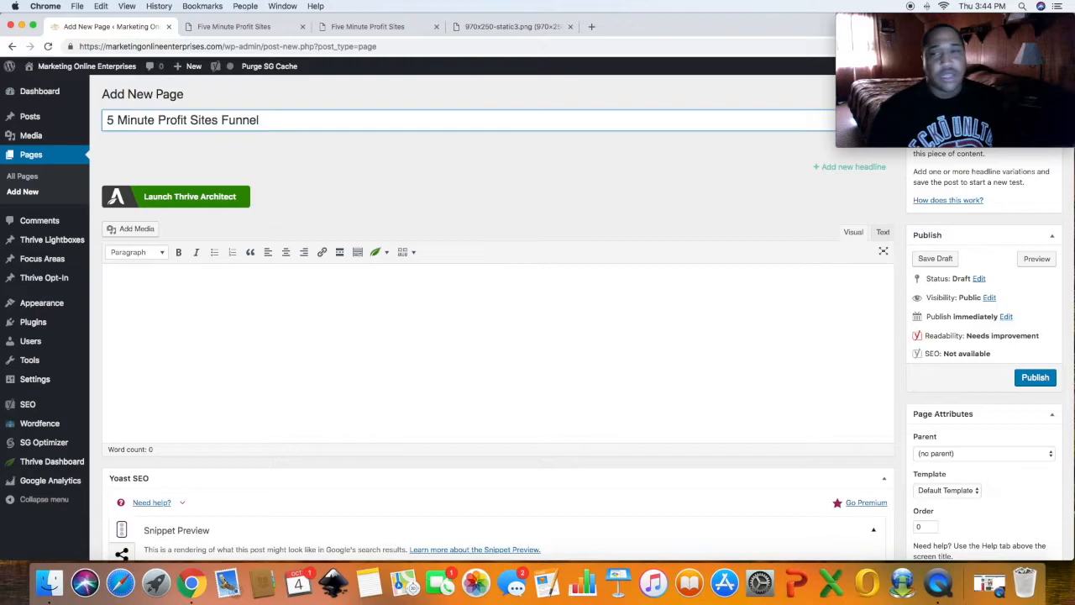
pyautogui.click(1036, 379)
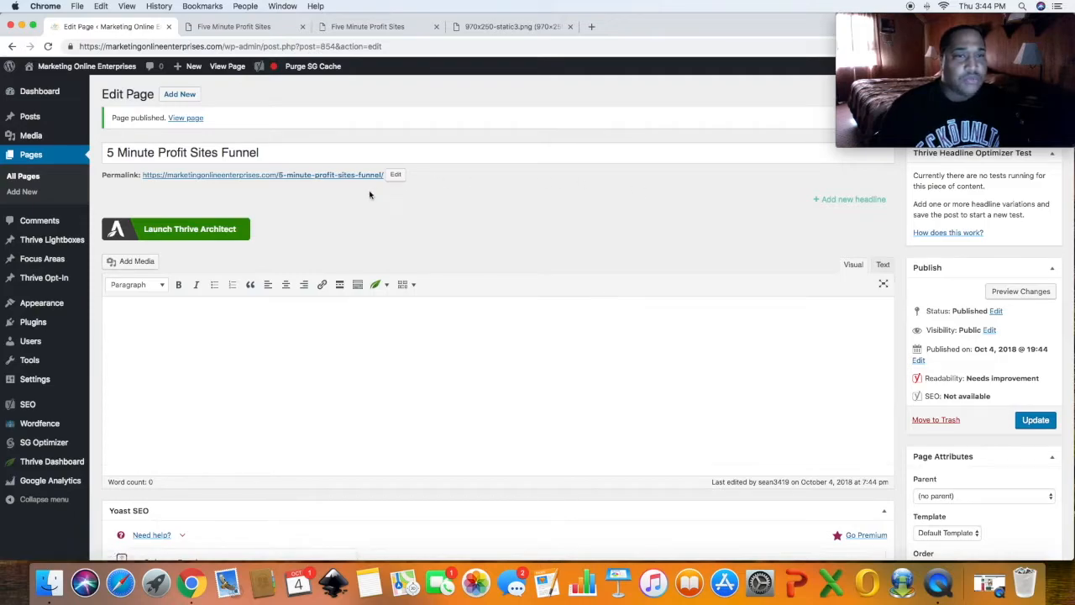
# - Open the published page in Thrive Architect and bring up the landing page template chooser
pyautogui.click(174, 231)
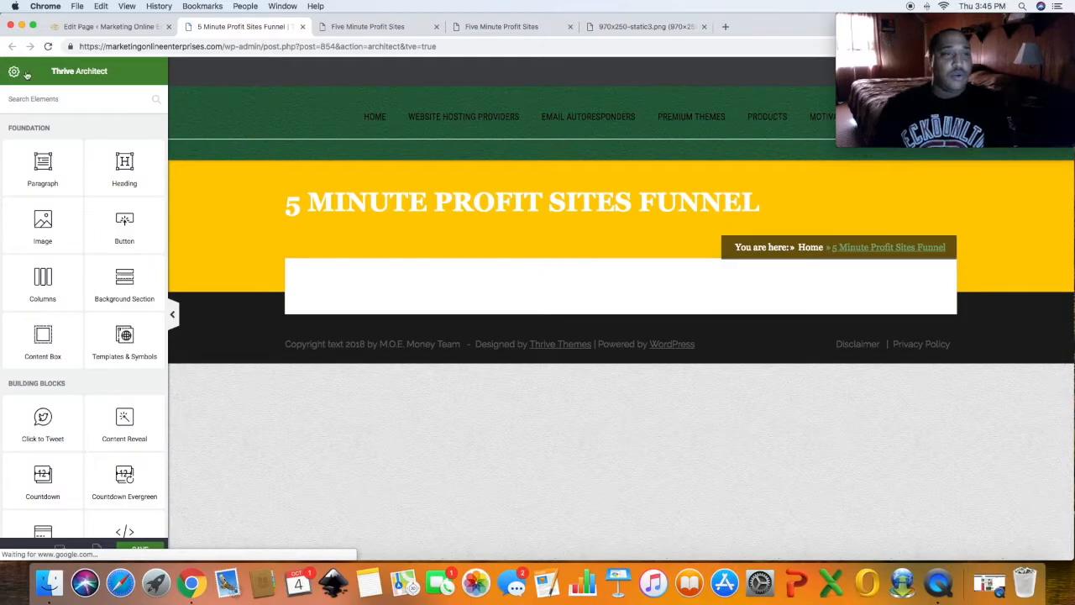
pyautogui.click(14, 72)
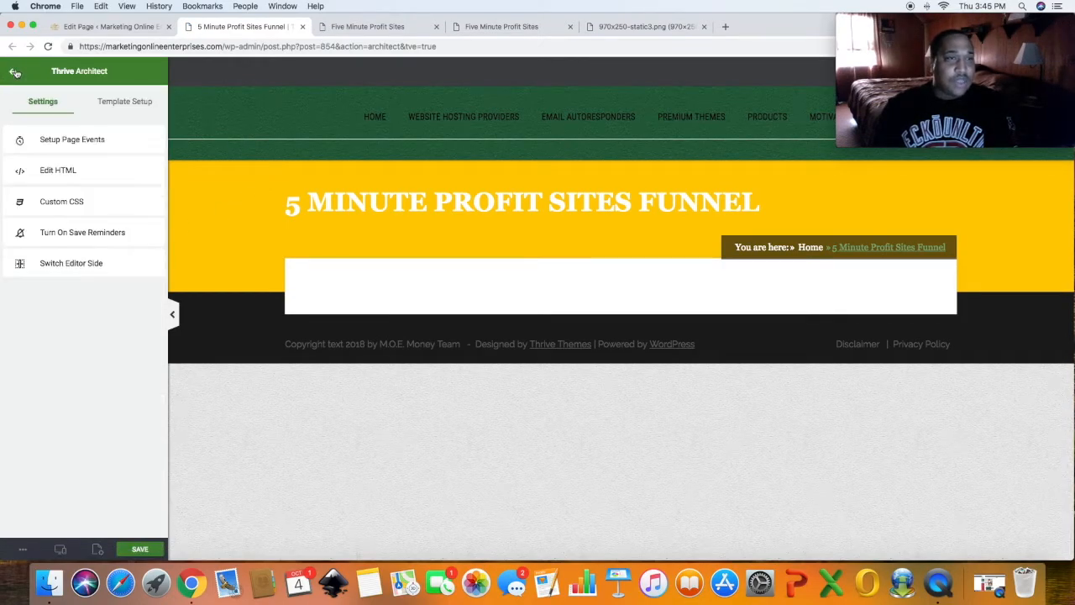
pyautogui.click(126, 102)
pyautogui.click(88, 143)
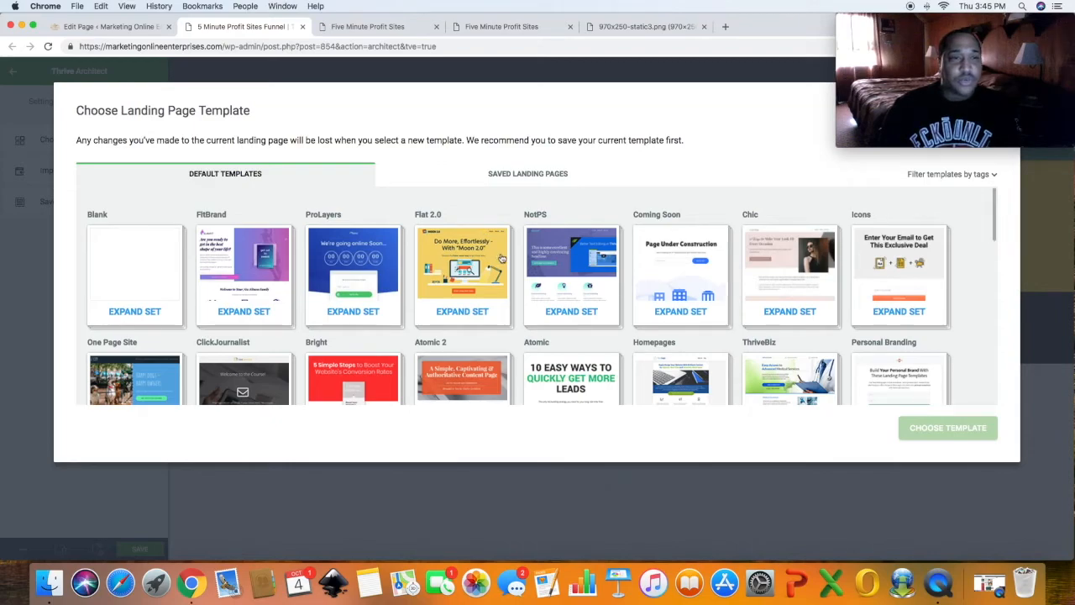
# - Apply the Elementary 2-Step Lead Generation template from the Elementary set to the page
pyautogui.scroll(-2, 501, 259)
pyautogui.scroll(-5, 502, 259)
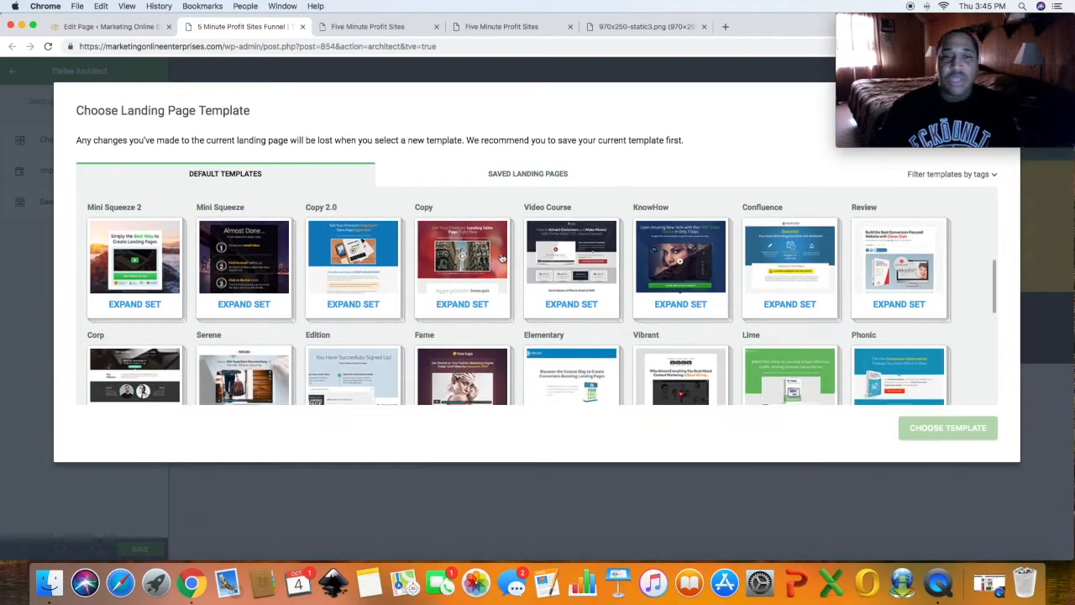
pyautogui.scroll(-3, 502, 259)
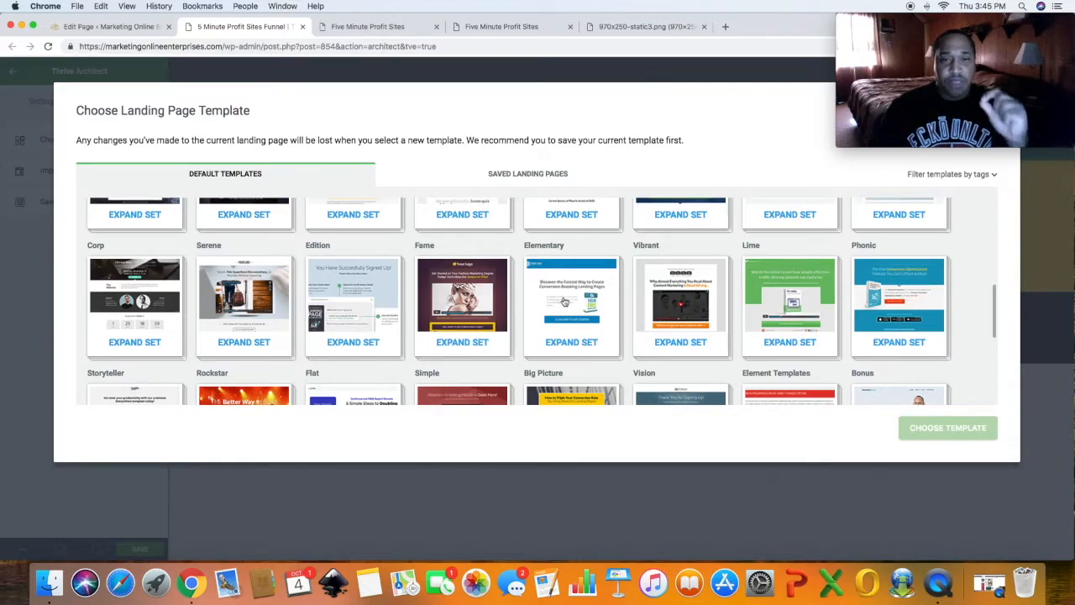
pyautogui.click(564, 301)
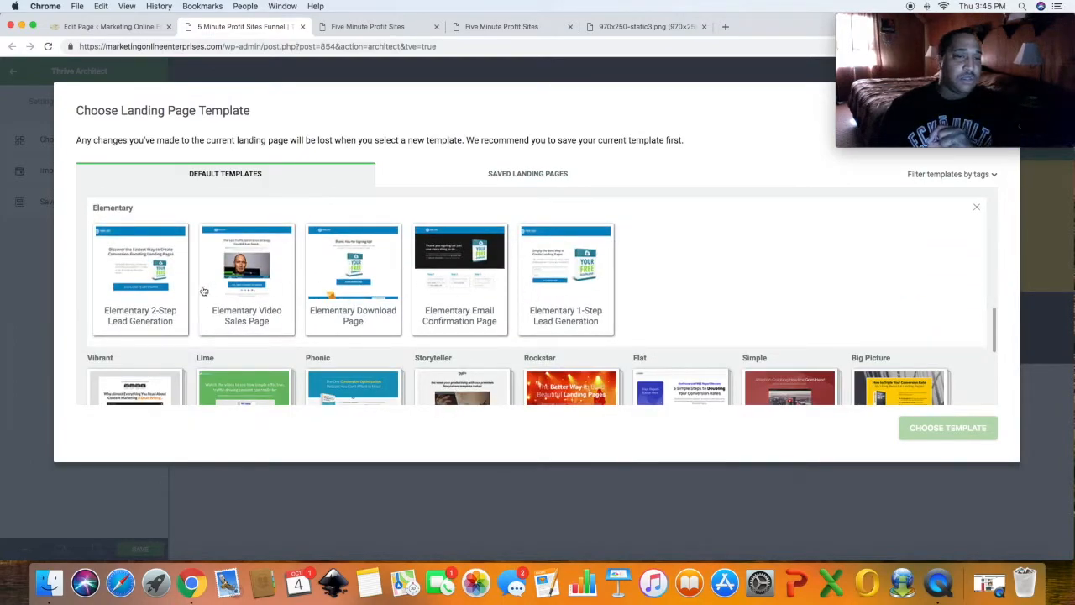
pyautogui.click(141, 286)
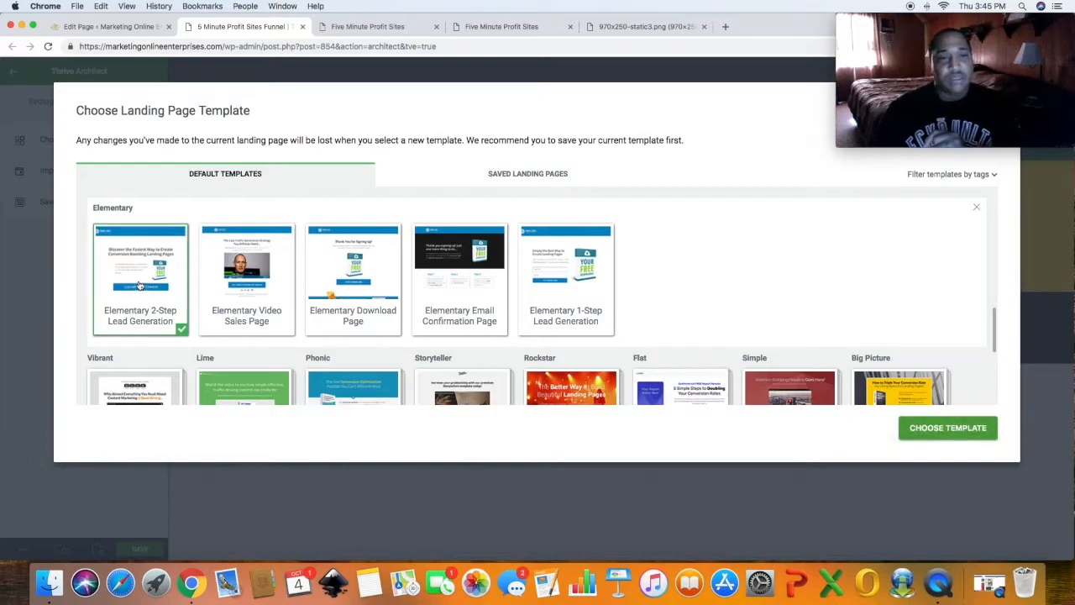
pyautogui.click(934, 430)
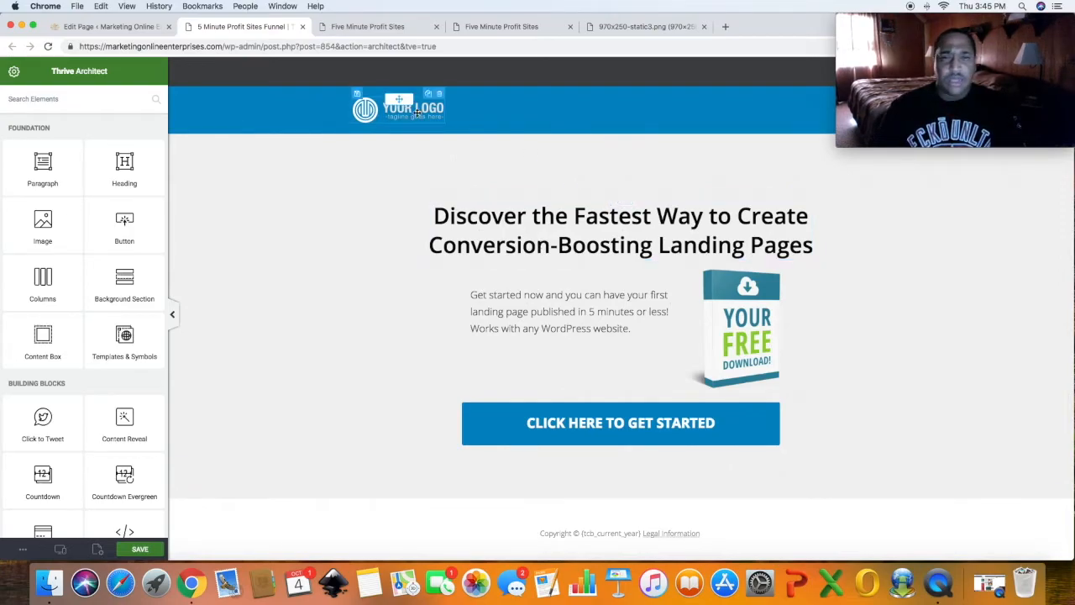
# - Delete the logo from the header, the free download box image and the empty column it leaves
pyautogui.click(440, 95)
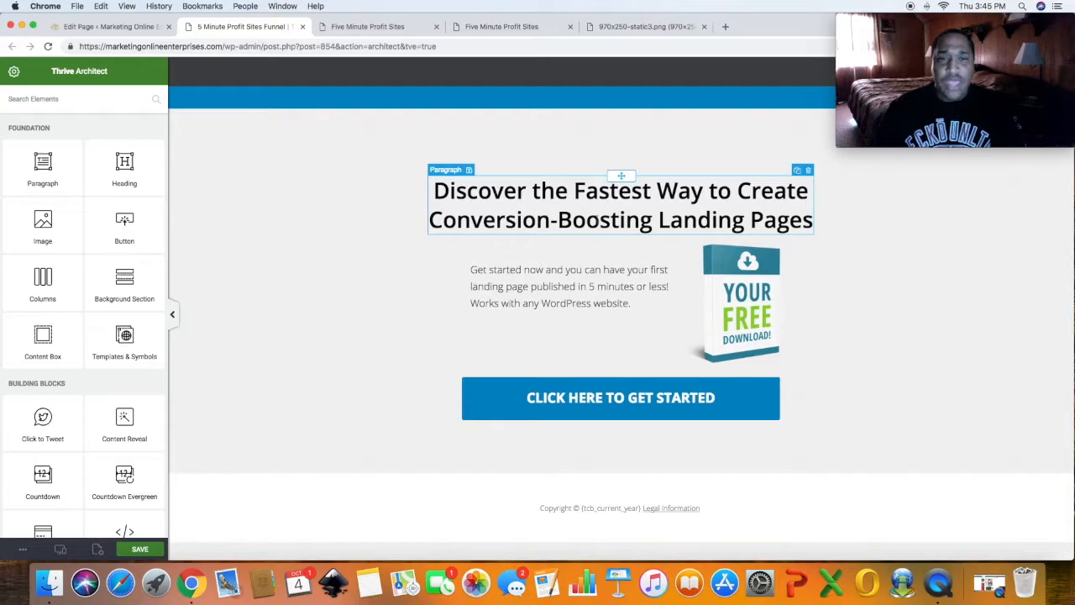
pyautogui.click(776, 242)
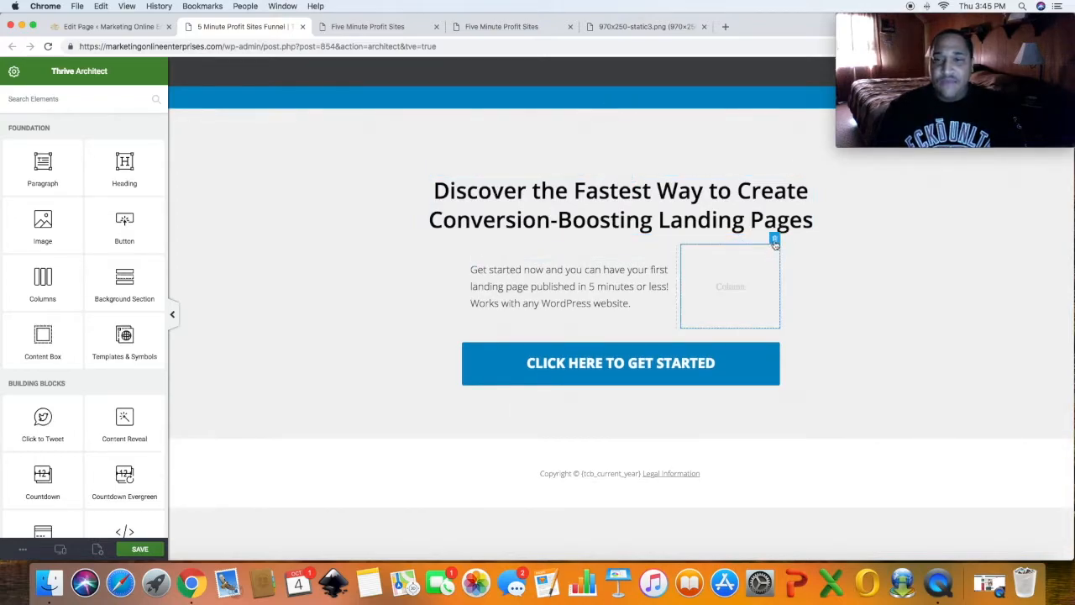
pyautogui.click(775, 240)
# - Insert the "$519/DAY FROM A WEBSITE?" banner from the media library above the call-to-action button and reduce its size to 655 px
pyautogui.moveTo(46, 223); pyautogui.dragTo(616, 309)
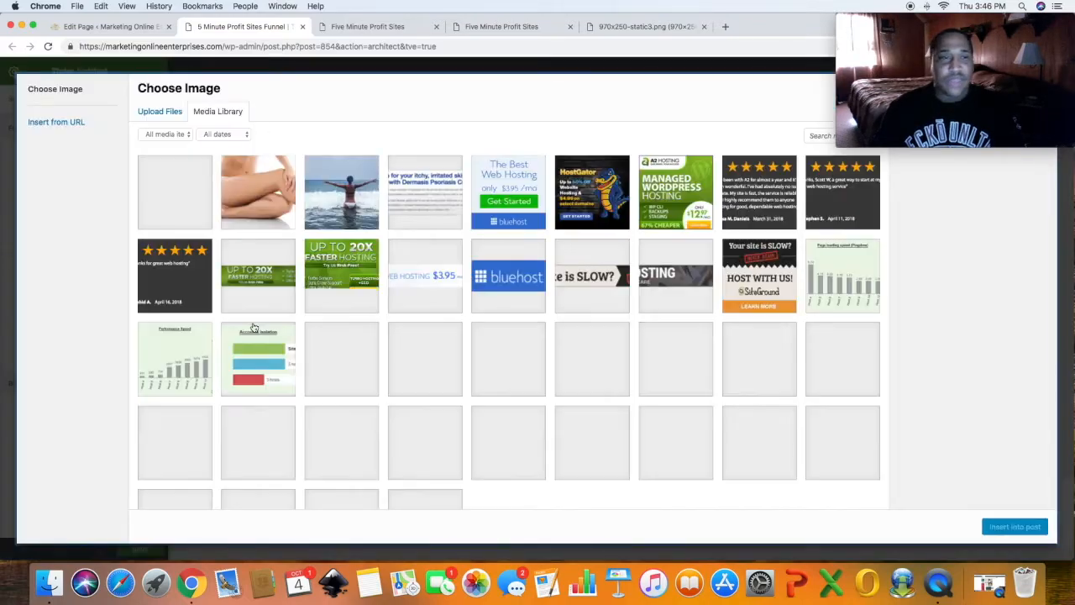
pyautogui.click(179, 195)
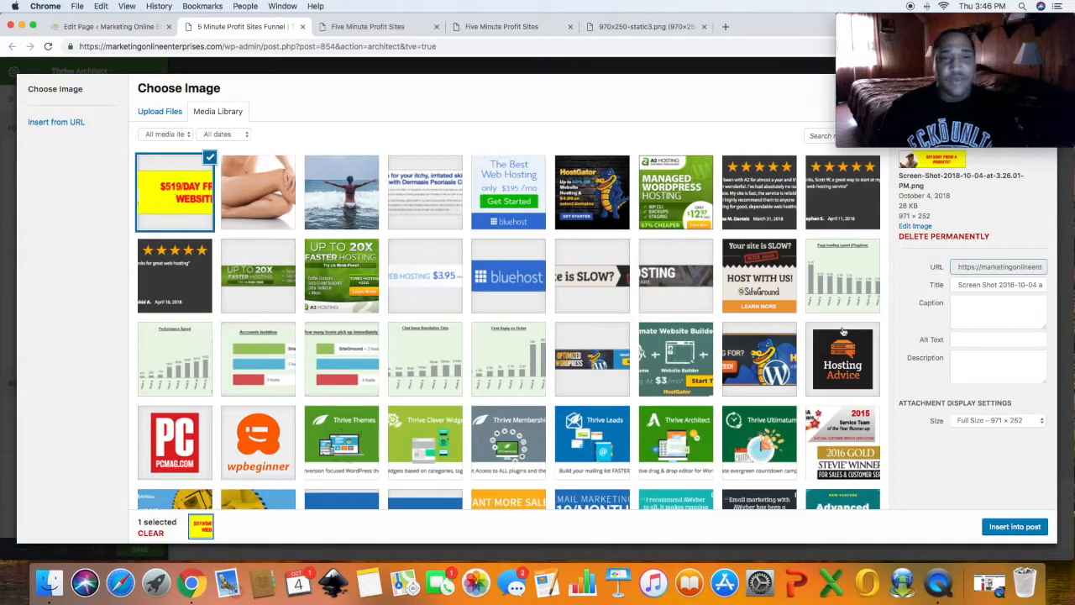
pyautogui.click(1012, 527)
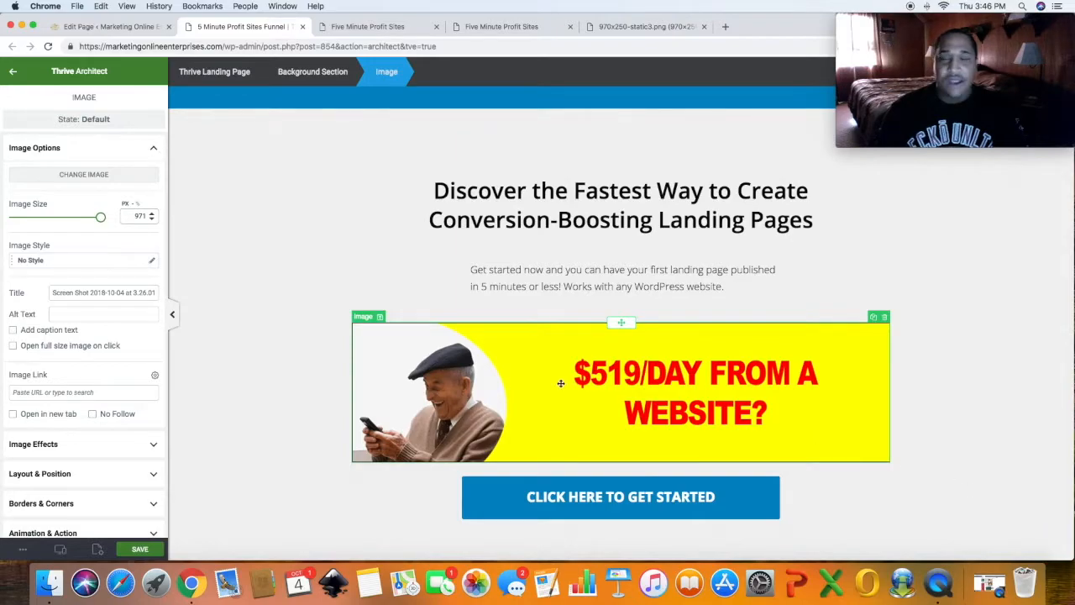
pyautogui.moveTo(100, 220); pyautogui.dragTo(73, 223)
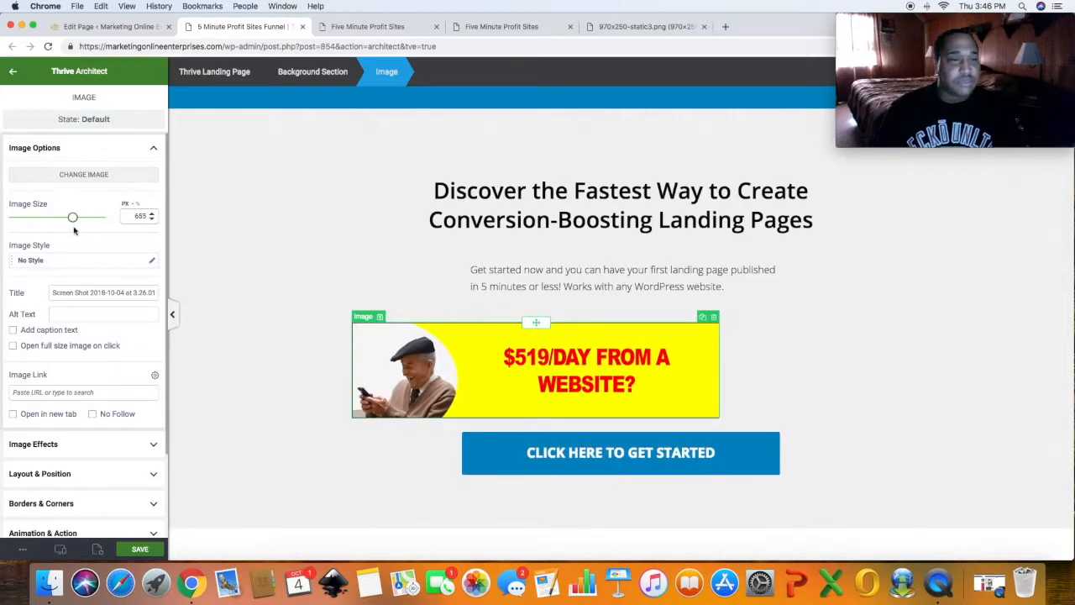
pyautogui.scroll(-3, 110, 389)
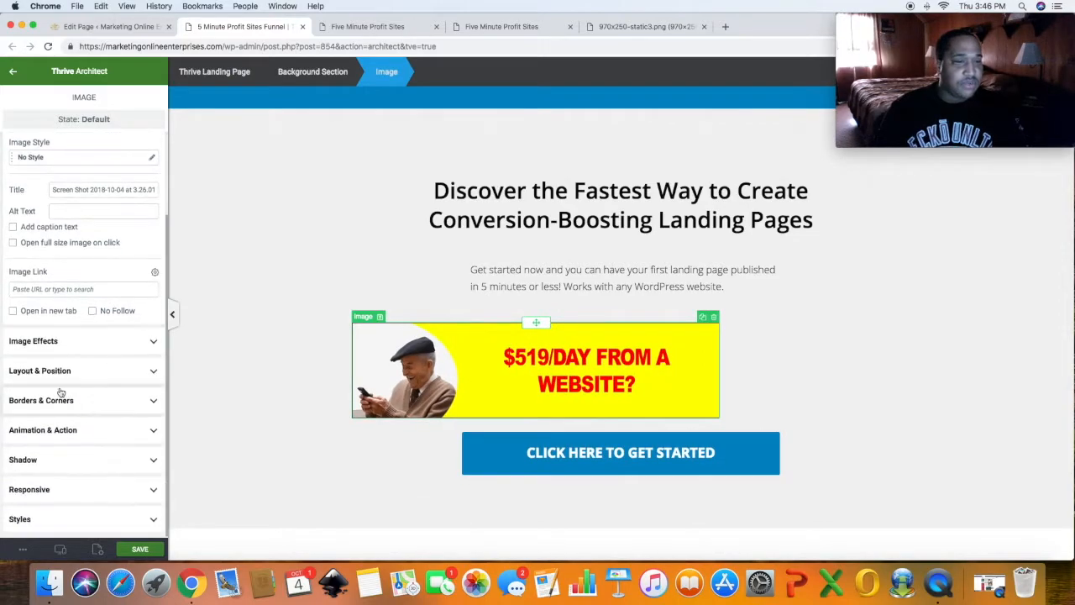
# - Center the banner image and set the surrounding background section's top padding to 0 and top margin to -9
pyautogui.click(126, 374)
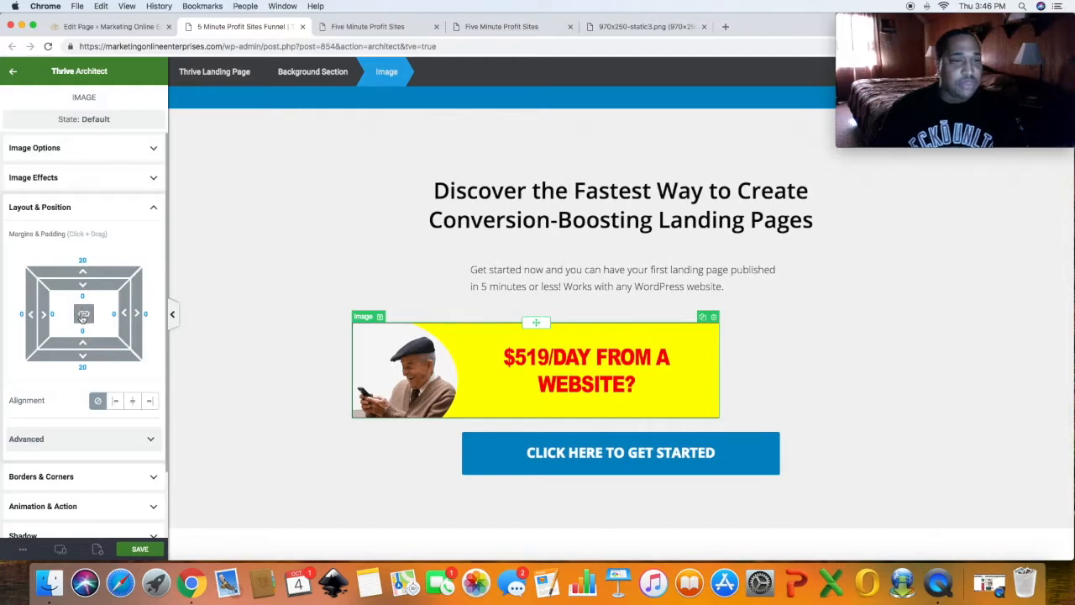
pyautogui.click(132, 401)
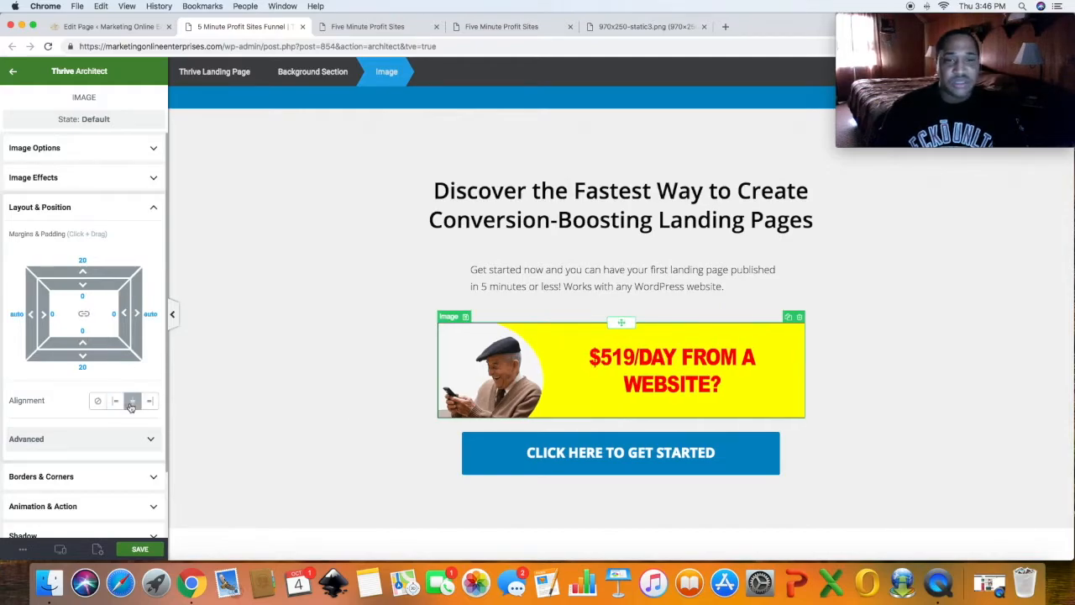
pyautogui.click(278, 372)
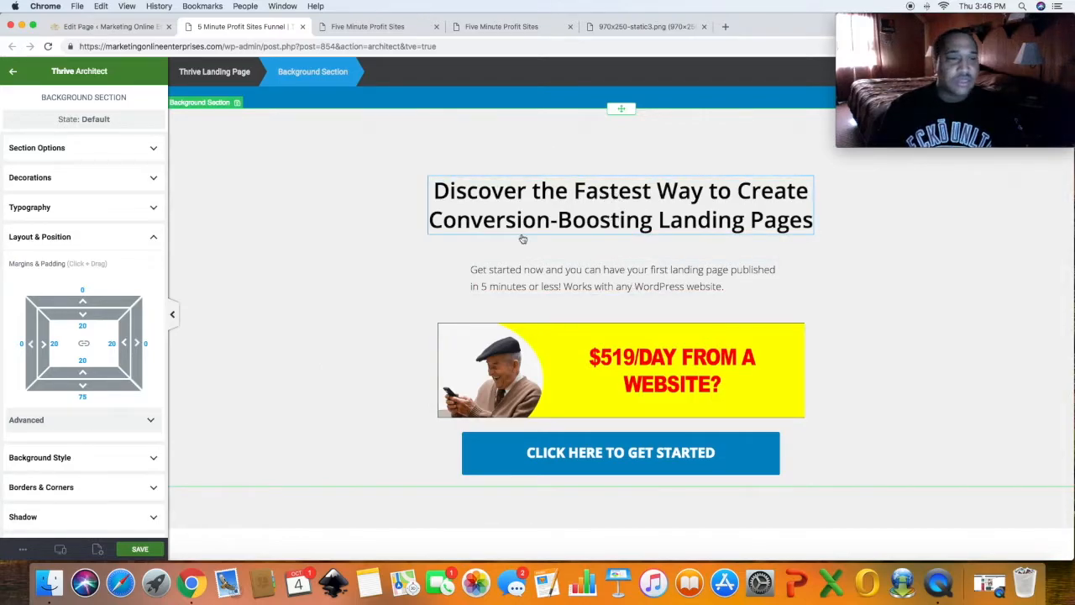
pyautogui.moveTo(84, 307)
pyautogui.mouseDown()
pyautogui.moveTo(89, 278)
pyautogui.moveTo(84, 327)
pyautogui.moveTo(86, 304)
pyautogui.mouseUp()
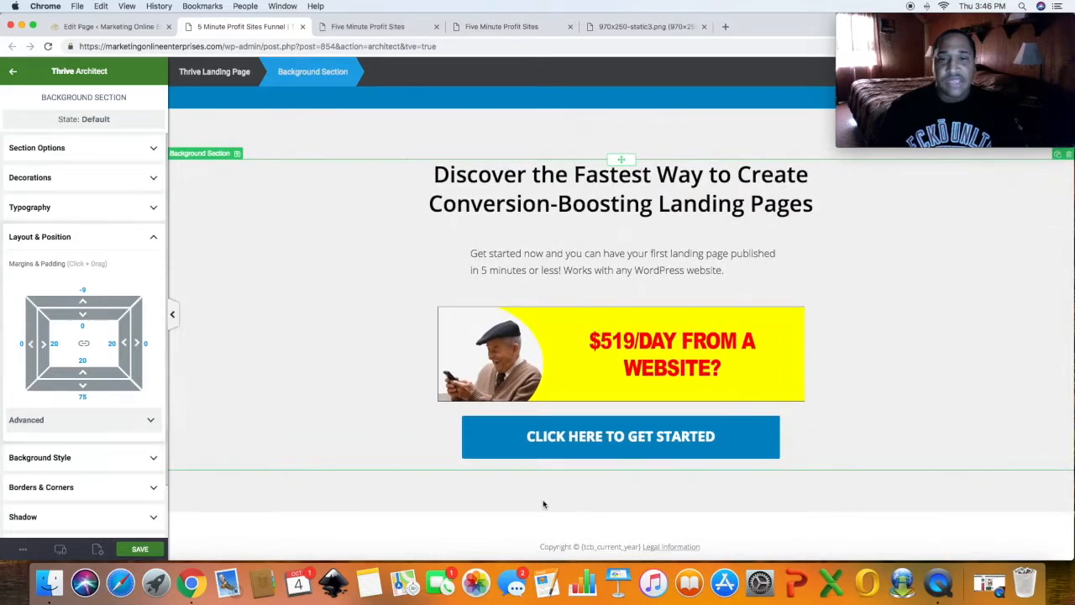
# - Replace the headline with "Shocking Software that converts visitors into buyers almost instantly" and capitalize the first letter of each word
pyautogui.doubleClick(605, 177)
pyautogui.tripleClick(604, 179)
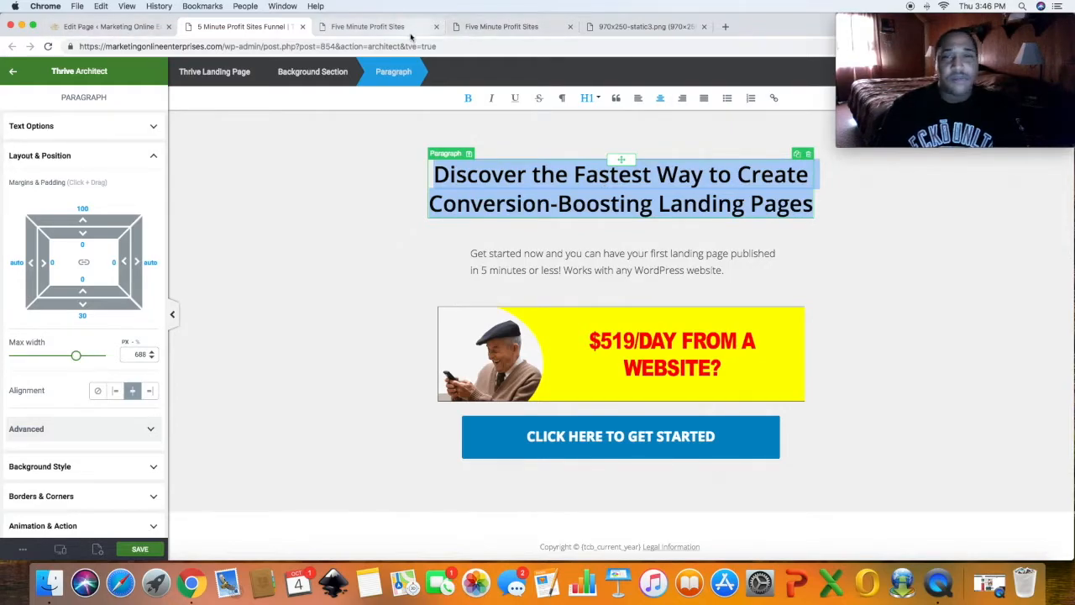
pyautogui.click(362, 30)
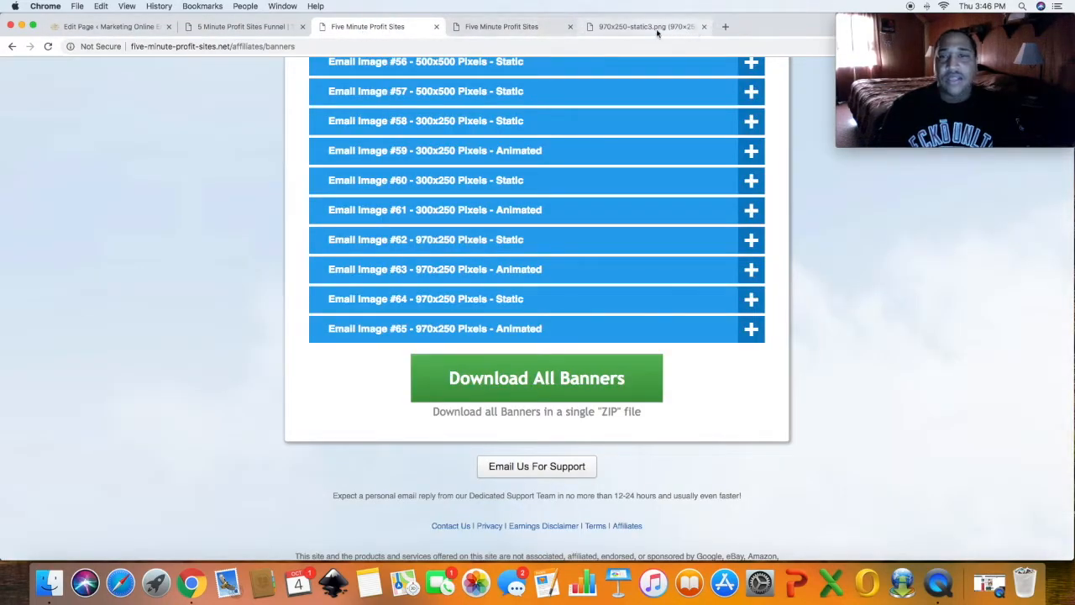
pyautogui.click(526, 26)
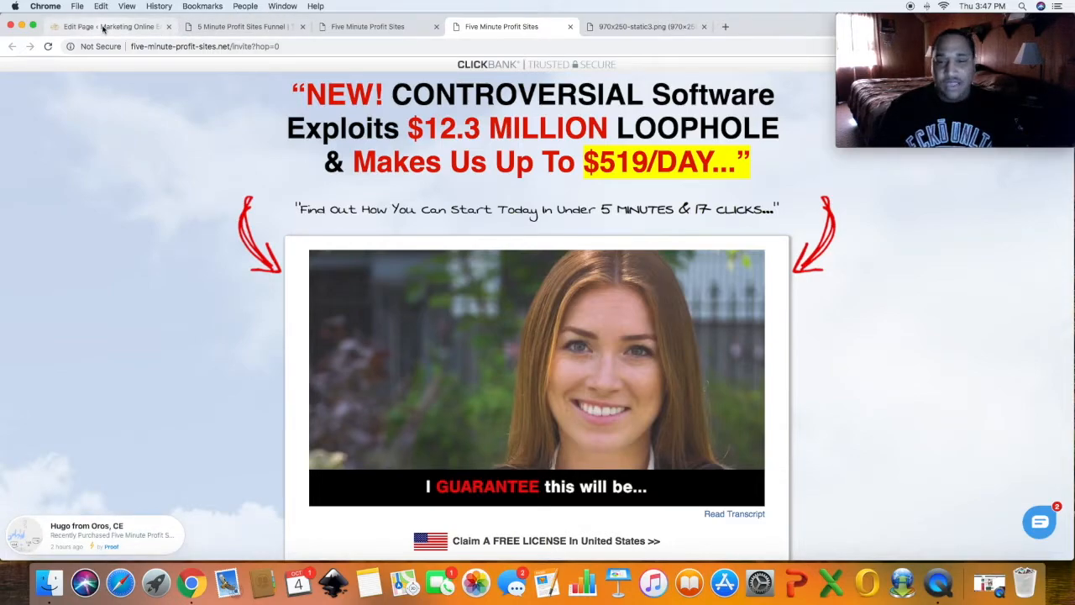
pyautogui.click(252, 28)
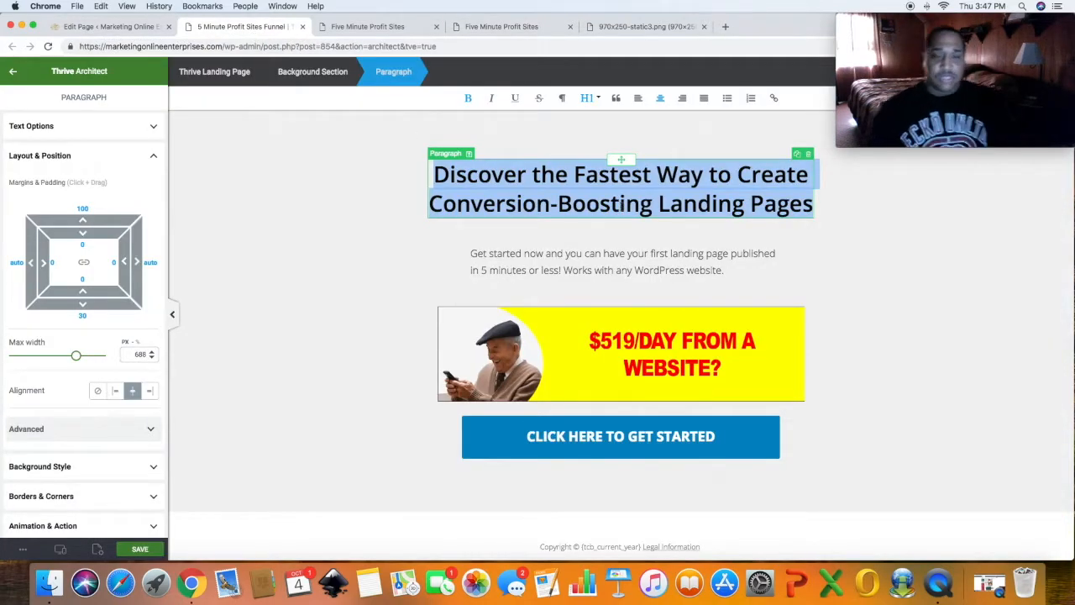
pyautogui.press('BackSpace')
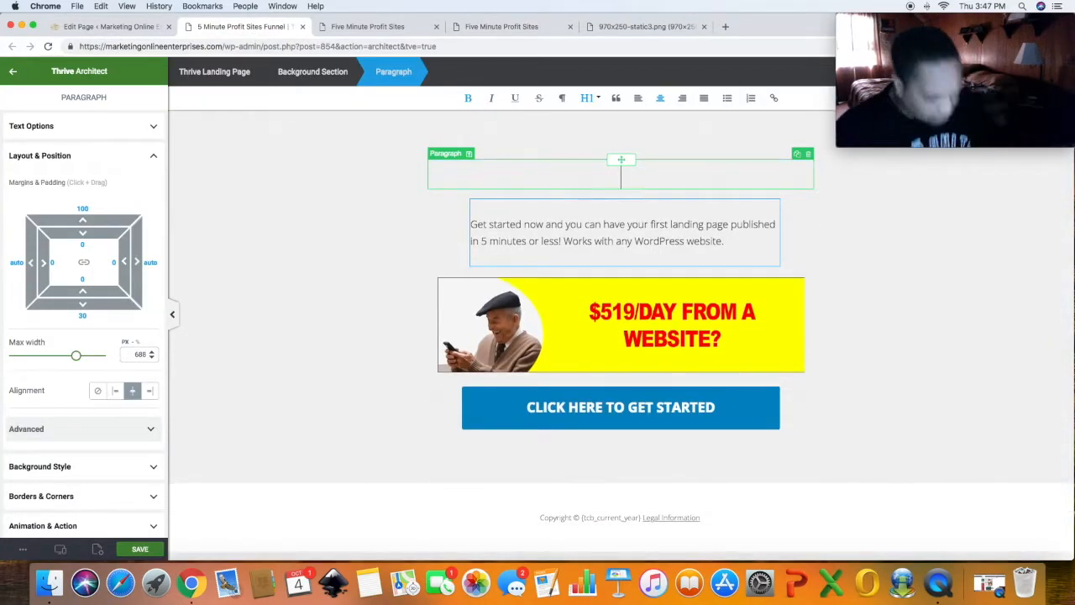
pyautogui.write('Sohock')
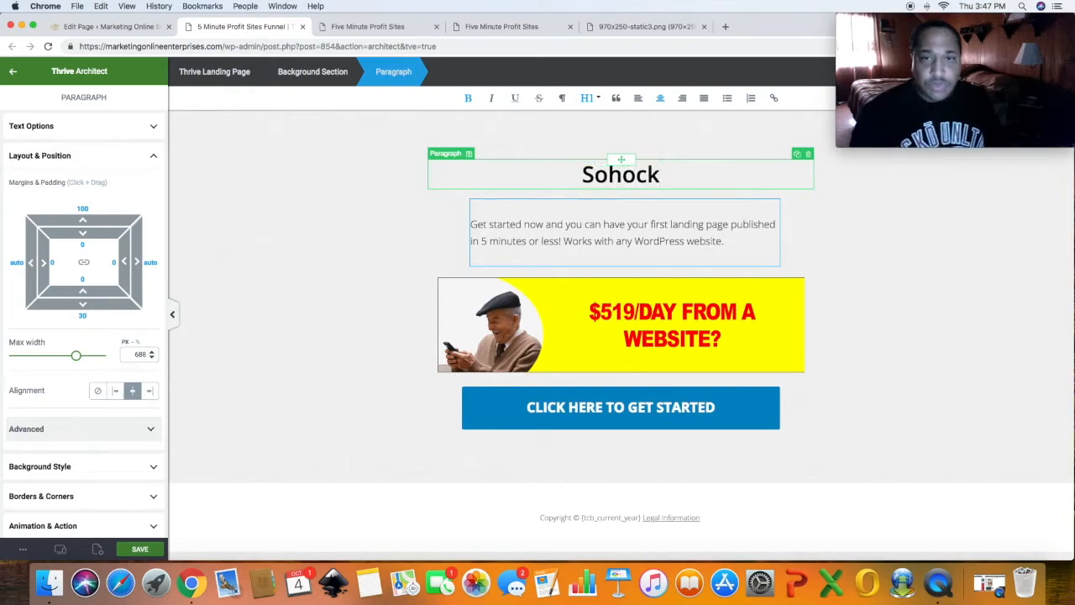
pyautogui.press('BackSpace')
pyautogui.press('BackSpace')
pyautogui.press('BackSpace')
pyautogui.press('BackSpace')
pyautogui.press('BackSpace')
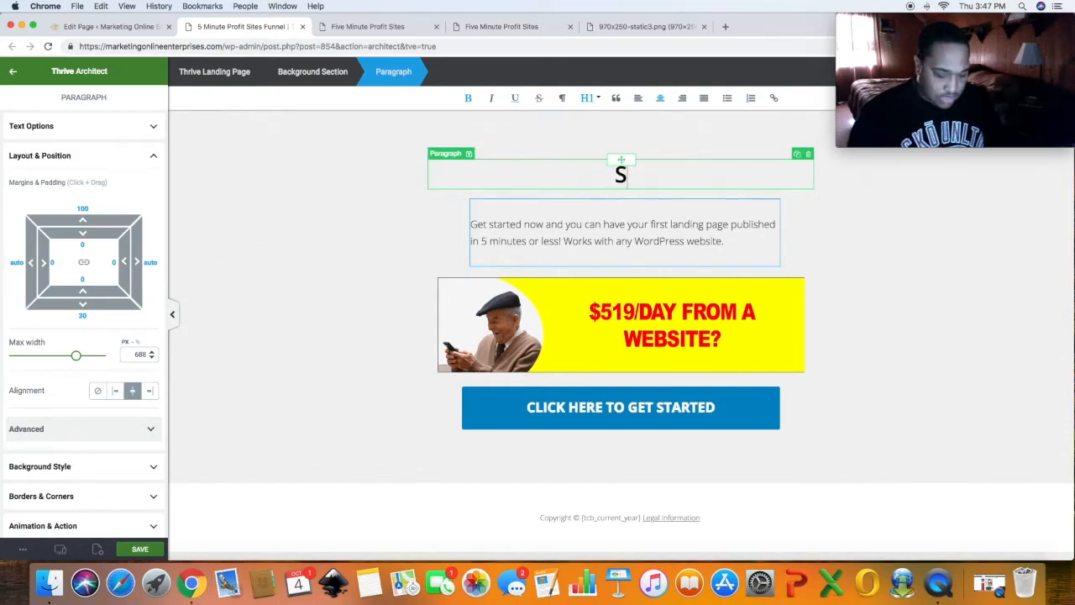
pyautogui.write('hocking ')
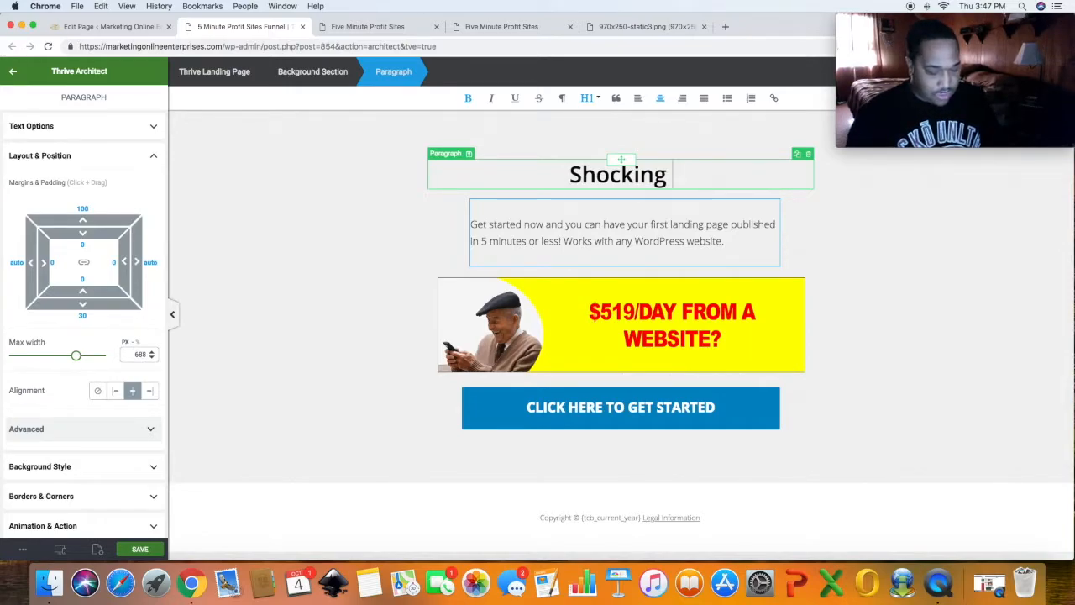
pyautogui.write('Softwa')
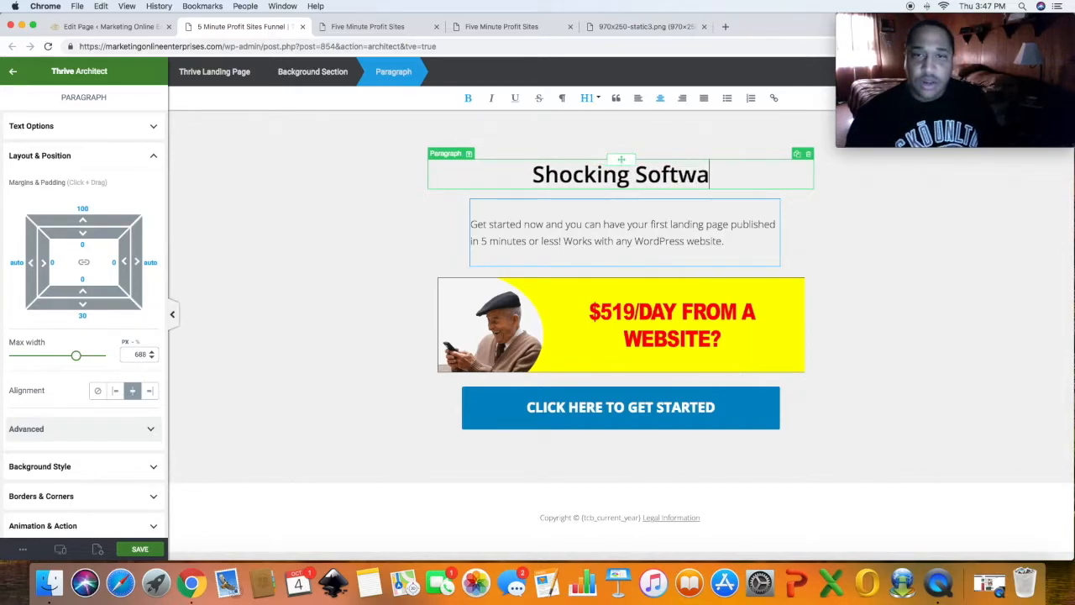
pyautogui.write('re that ')
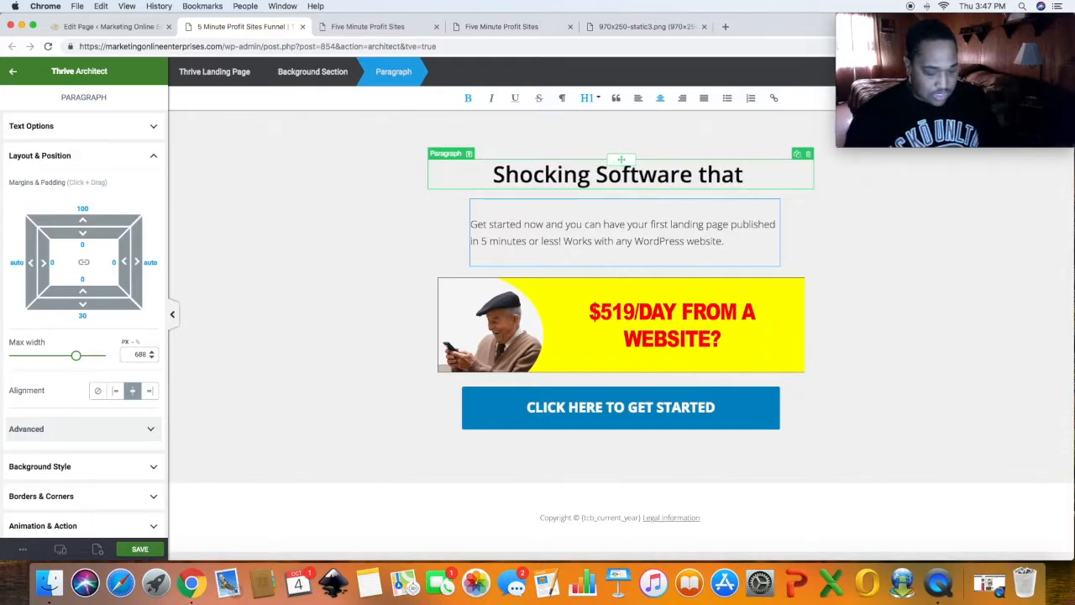
pyautogui.write('cpnvert')
pyautogui.press('BackSpace')
pyautogui.press('BackSpace')
pyautogui.press('BackSpace')
pyautogui.press('BackSpace')
pyautogui.press('BackSpace')
pyautogui.press('BackSpace')
pyautogui.write('onv')
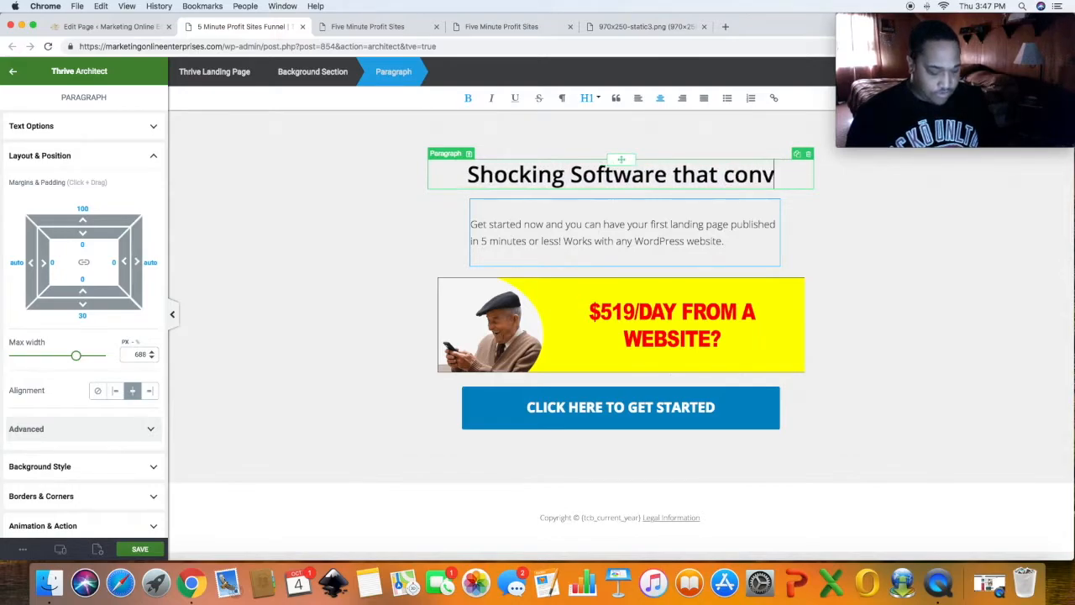
pyautogui.write('erts ')
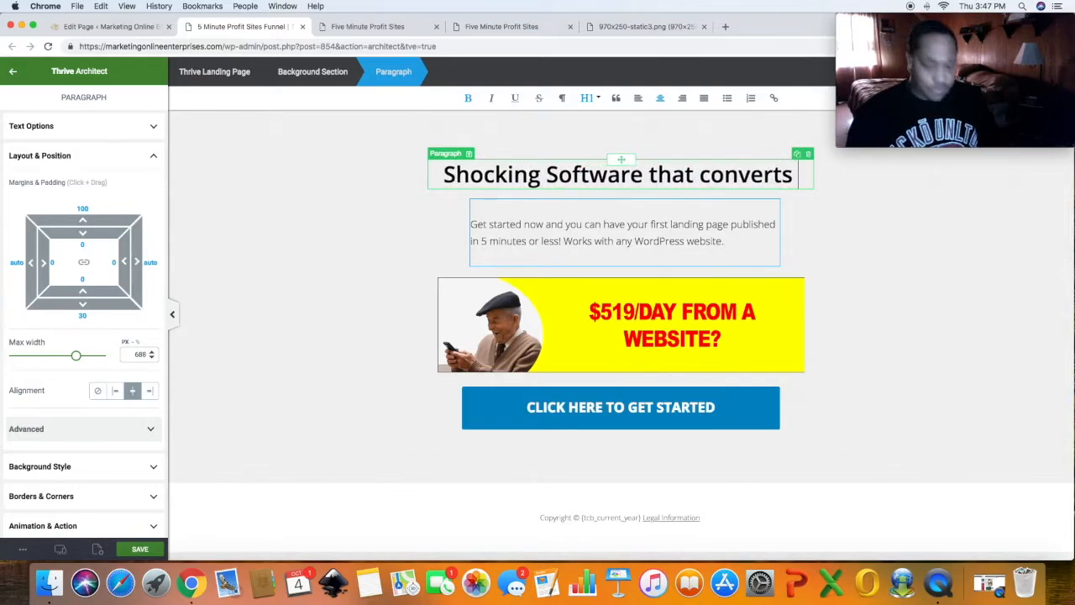
pyautogui.write('visit')
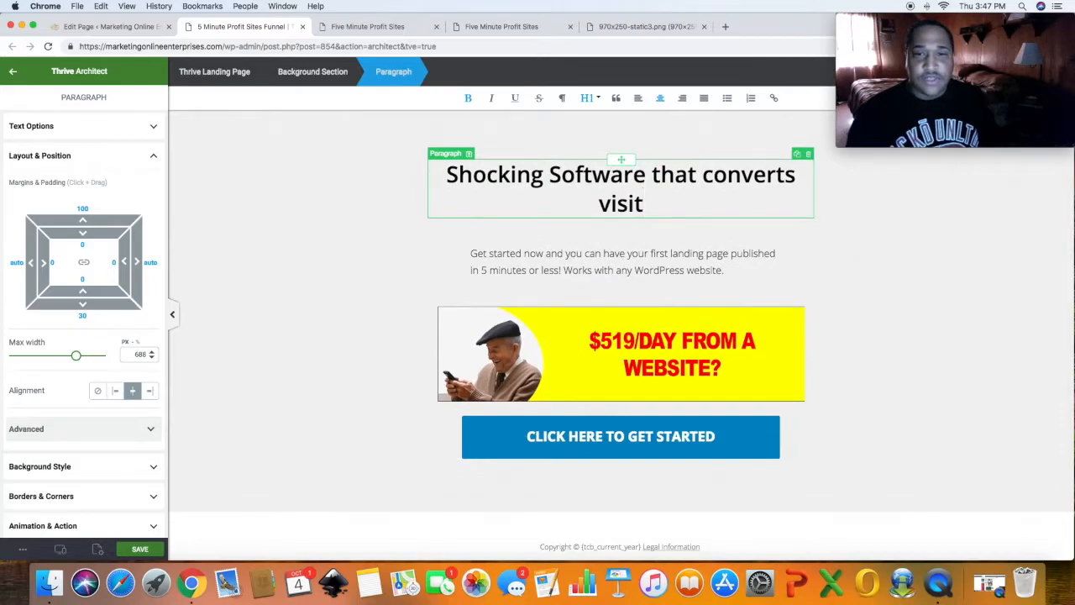
pyautogui.write('ors i')
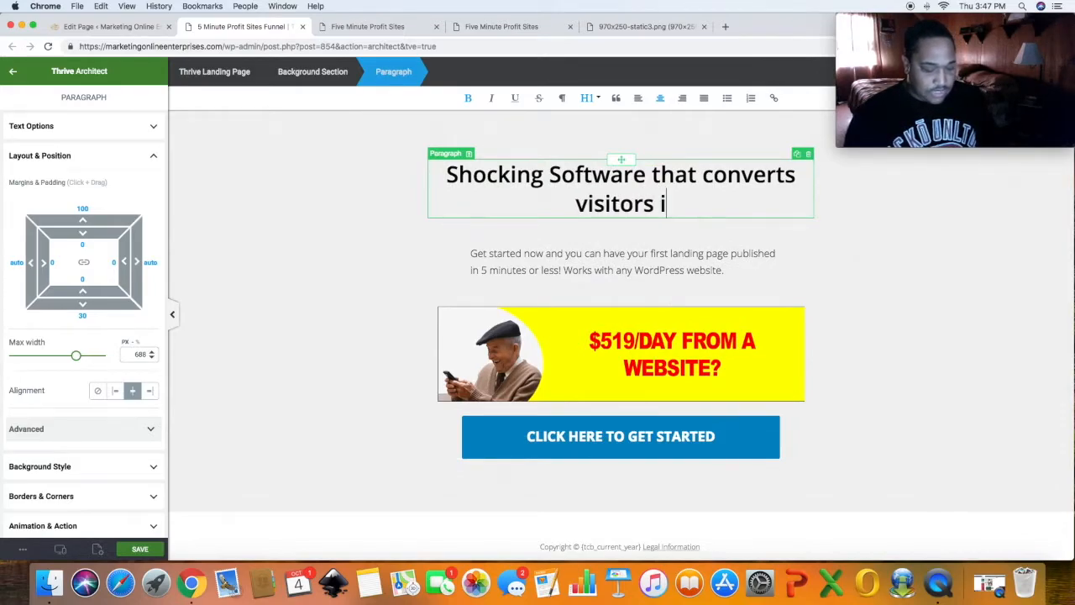
pyautogui.write('nto buyer')
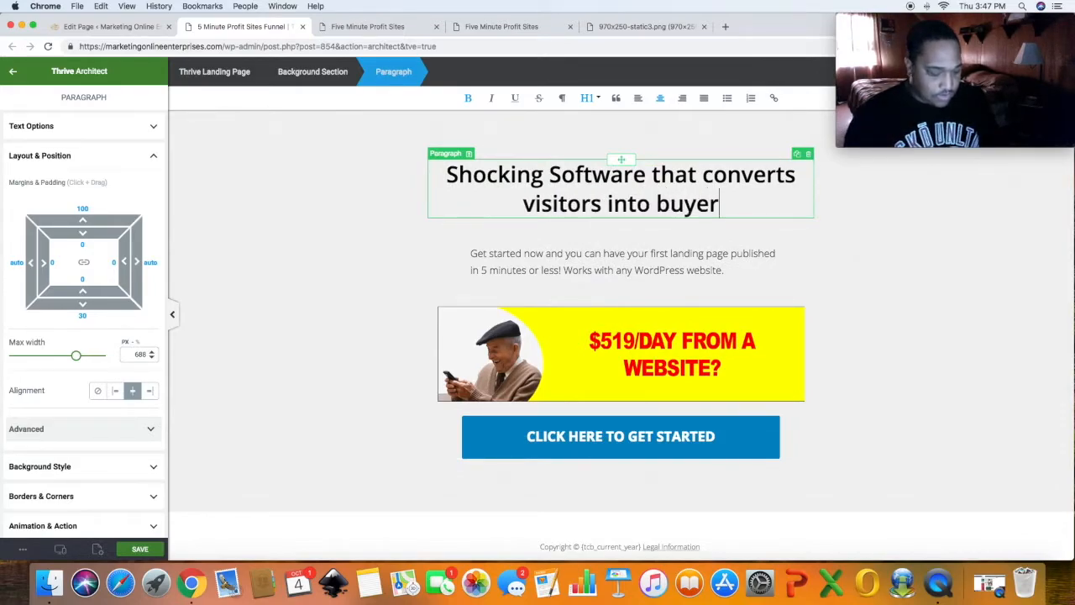
pyautogui.write('s a')
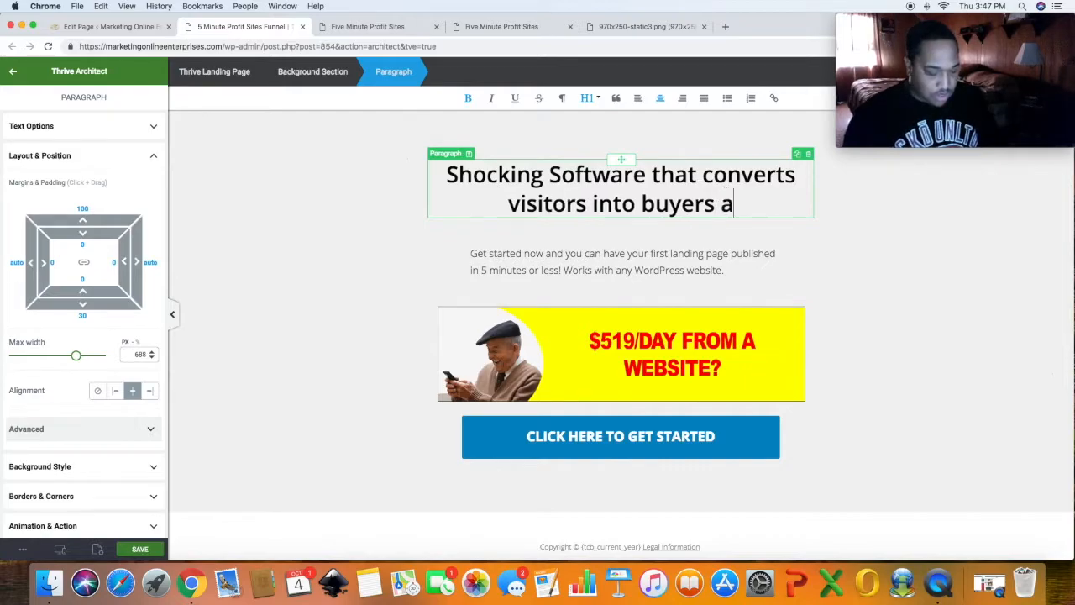
pyautogui.write('lmost ')
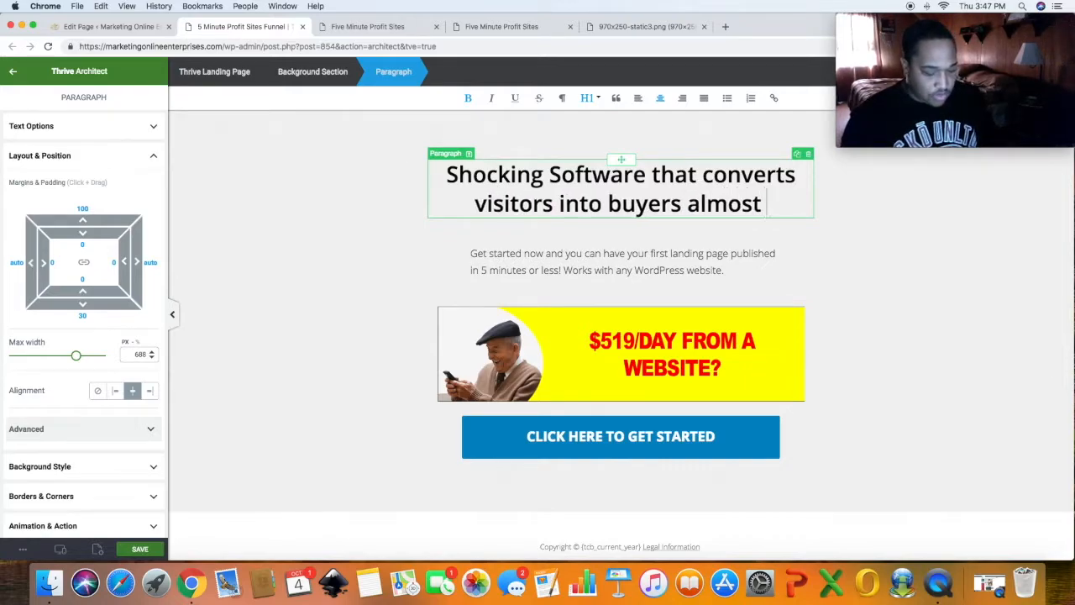
pyautogui.write('inst')
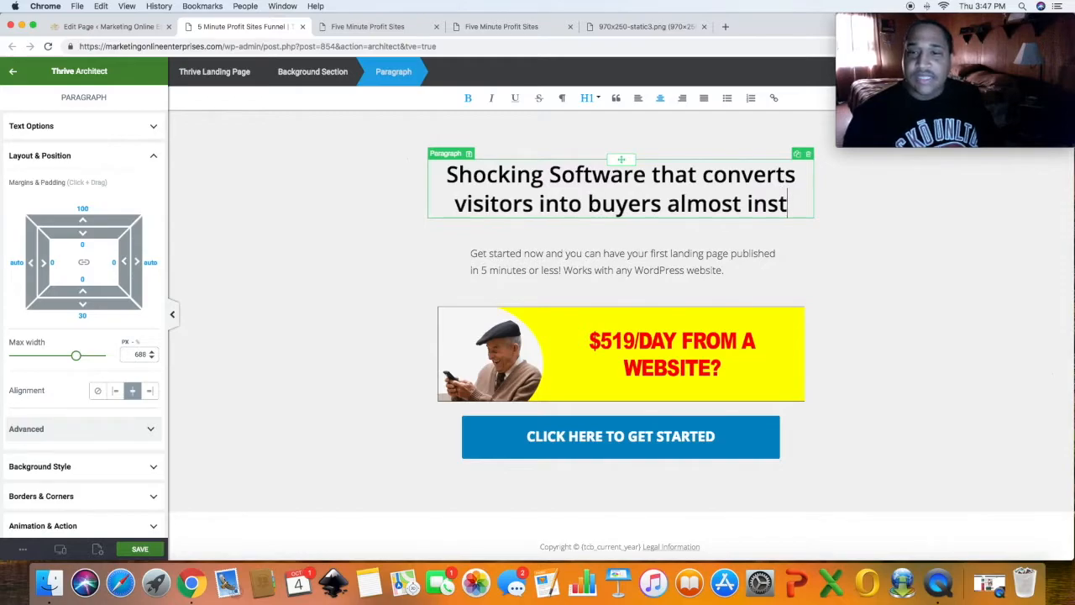
pyautogui.write('antly')
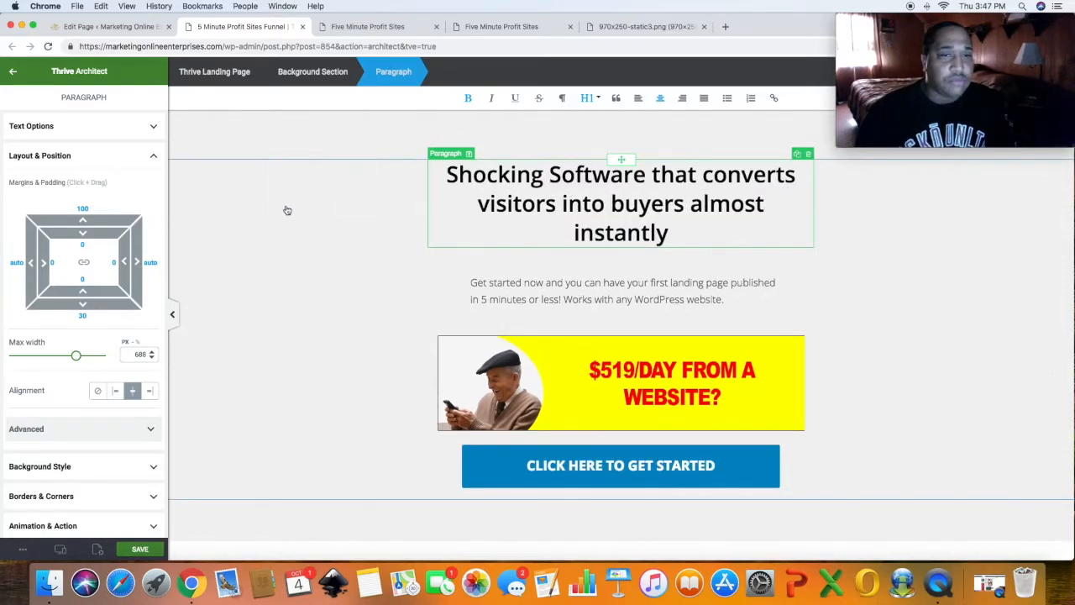
pyautogui.click(82, 131)
pyautogui.click(131, 189)
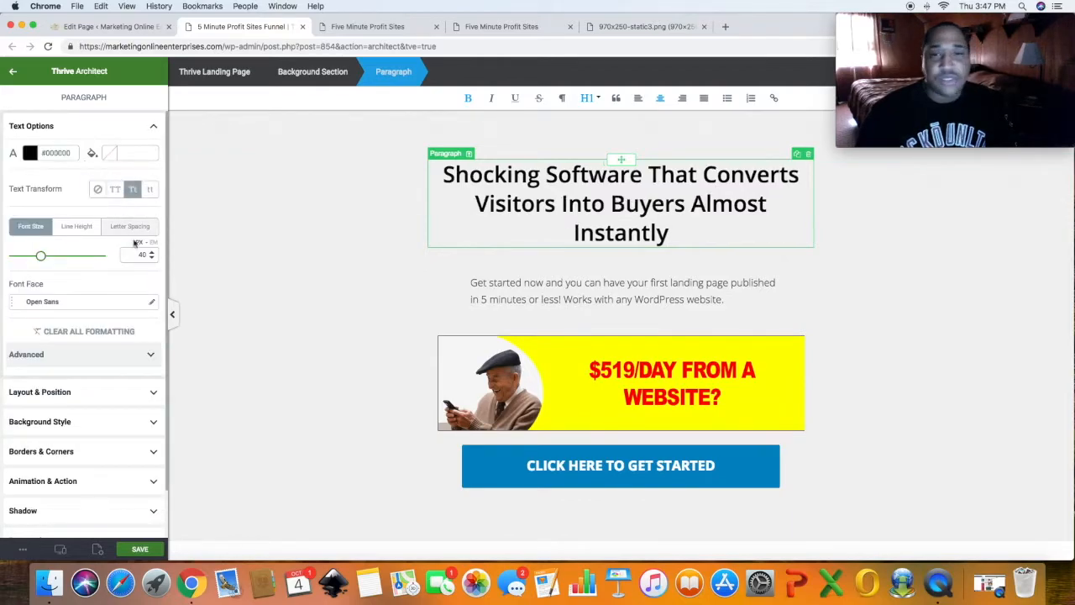
# - Replace the paragraph under the headline with "check out the video that shows you all you need to know now !!"
pyautogui.click(529, 288)
pyautogui.tripleClick(518, 291)
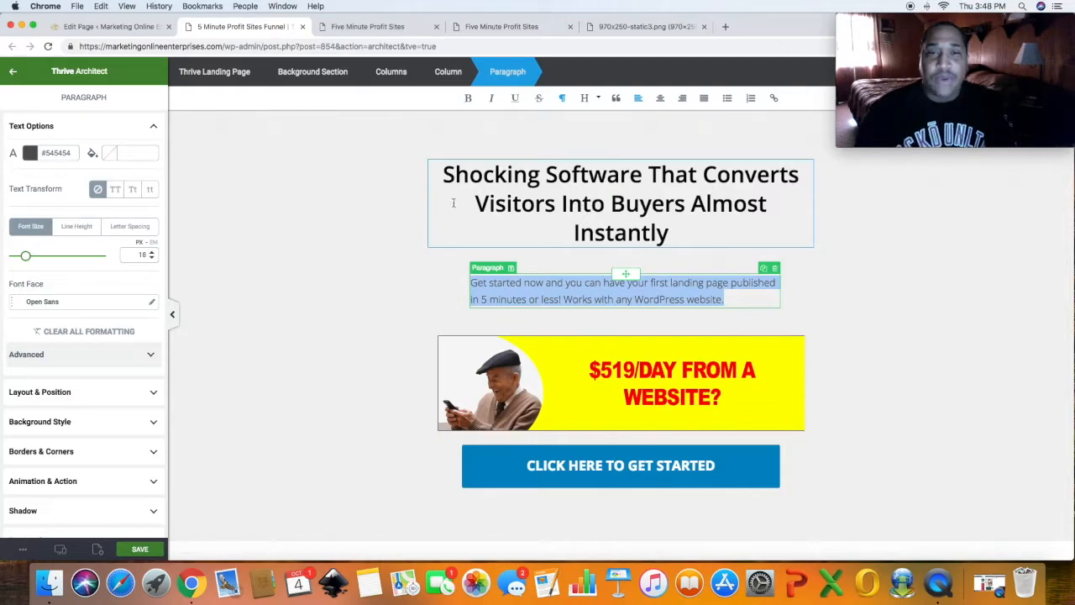
pyautogui.click(504, 28)
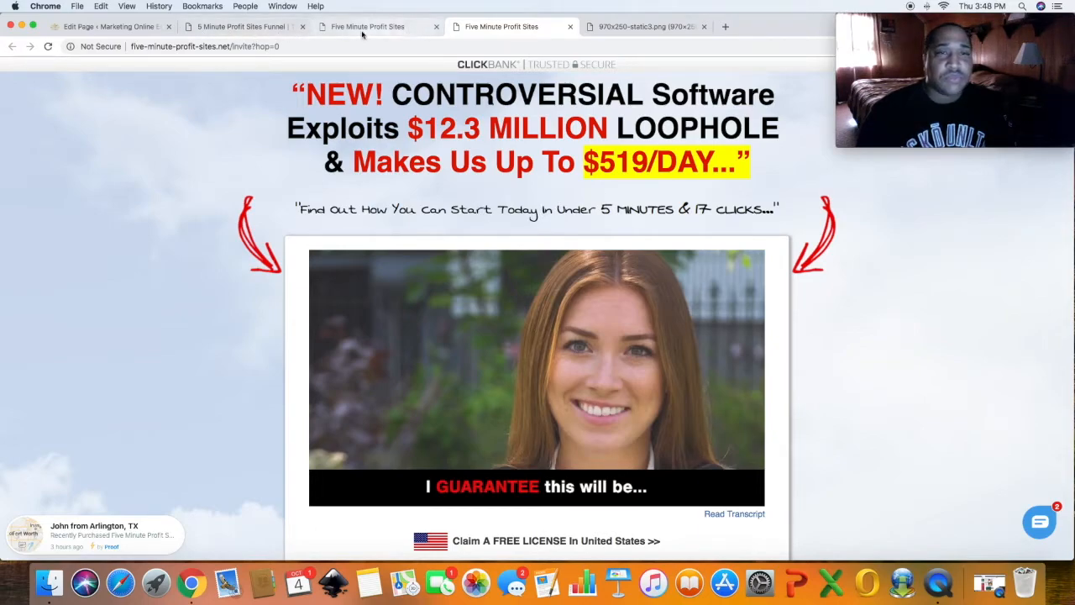
pyautogui.click(241, 30)
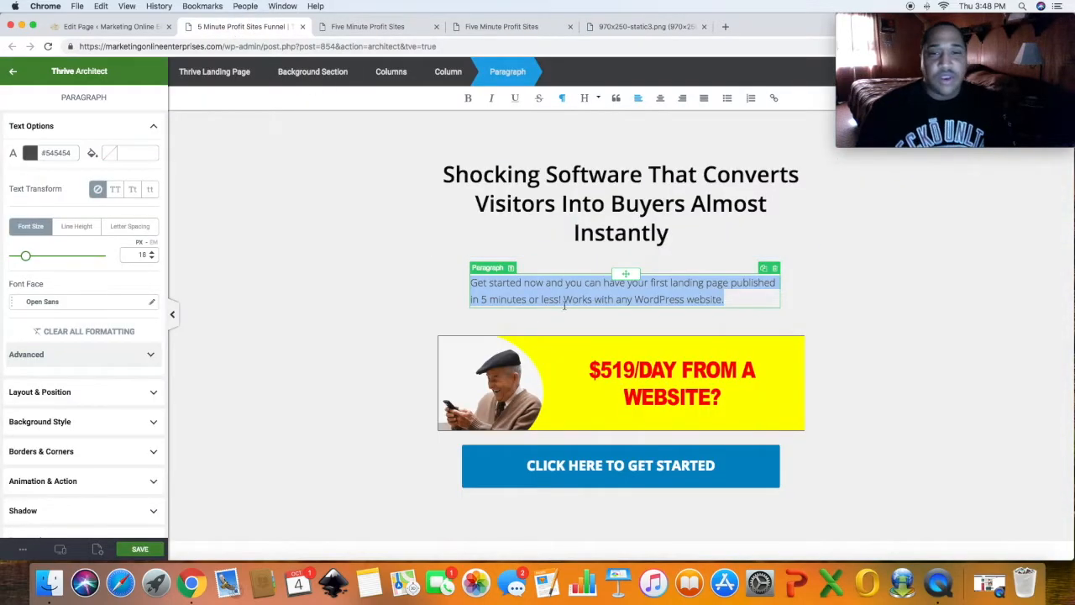
pyautogui.press('BackSpace')
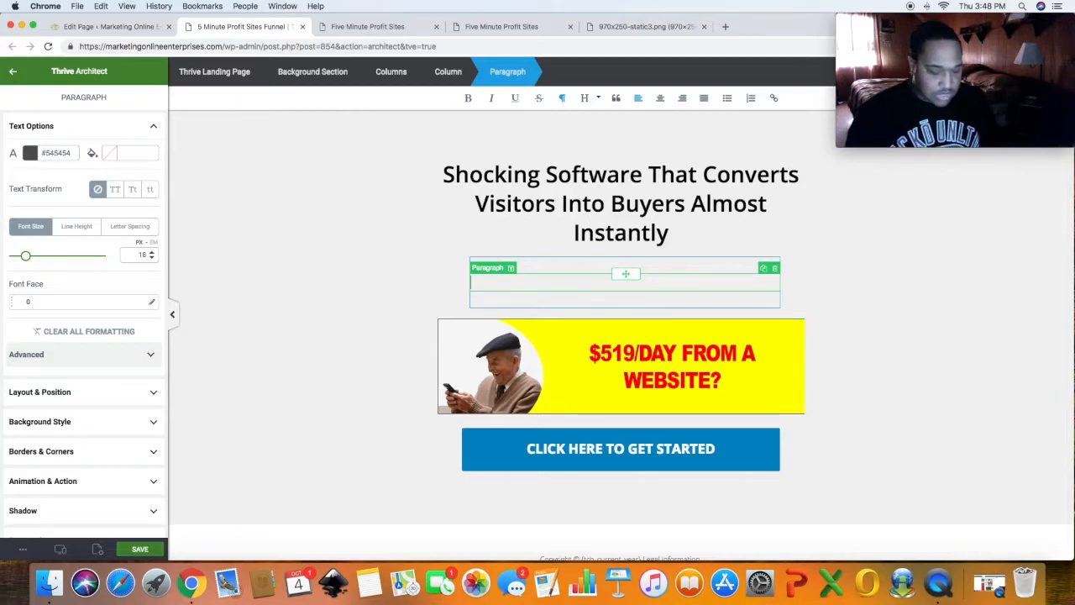
pyautogui.write('check')
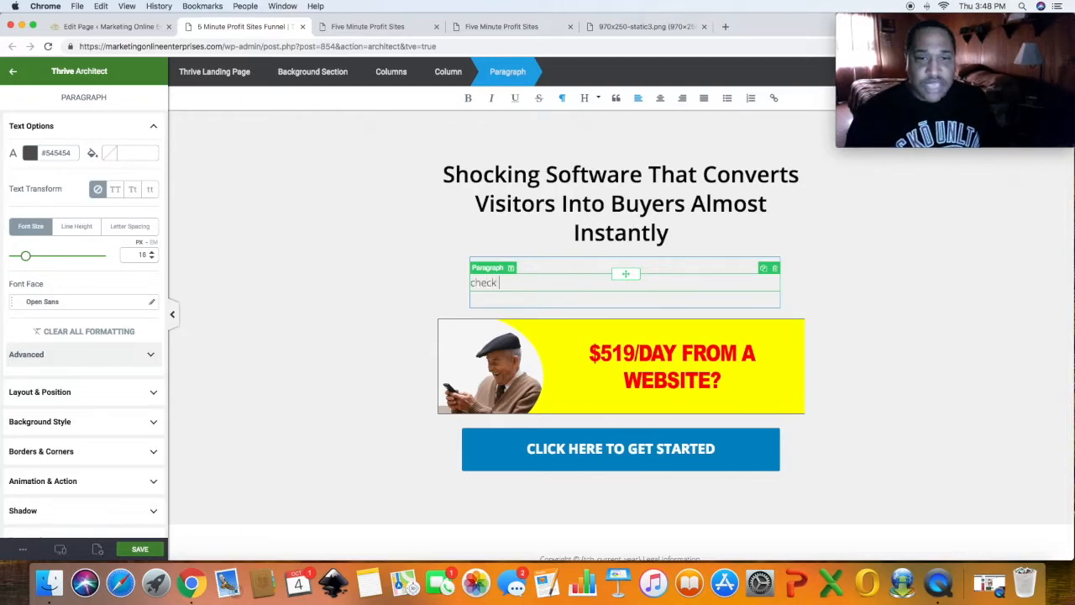
pyautogui.write(' out the video that shows you al')
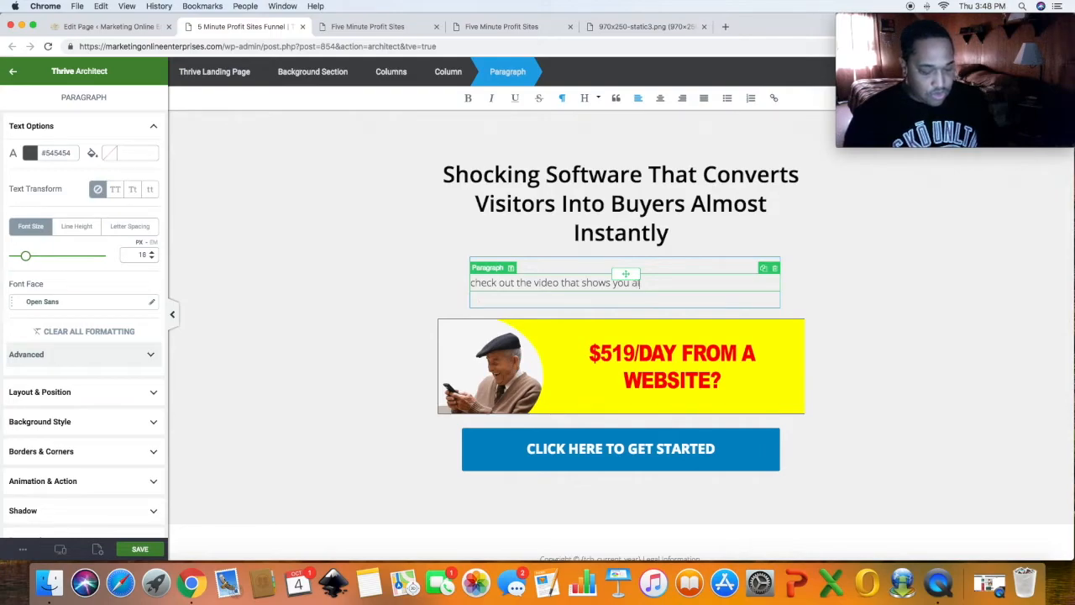
pyautogui.write('l you nn')
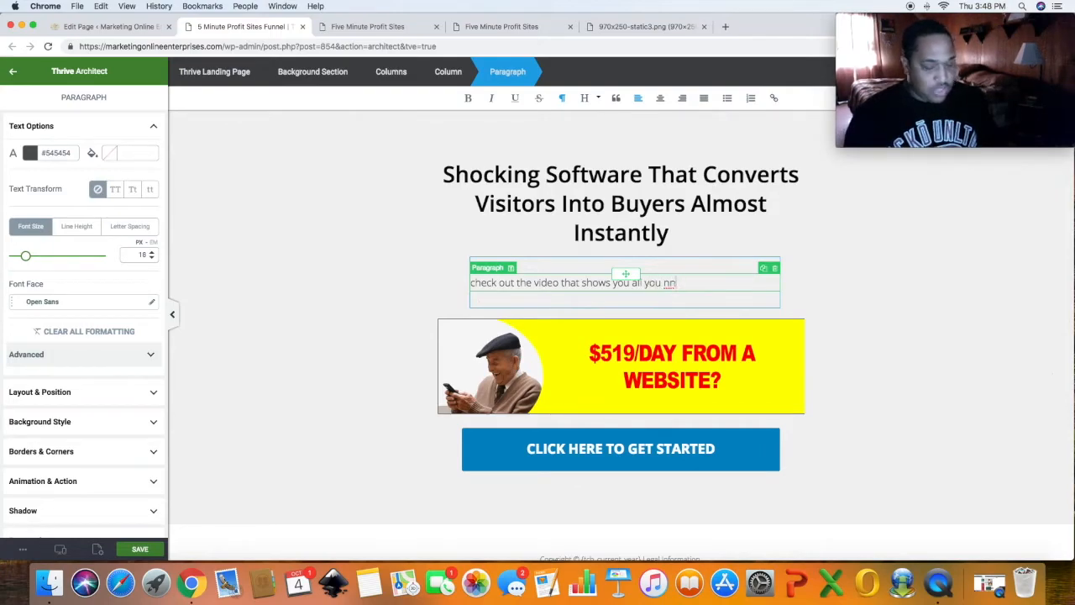
pyautogui.press('BackSpace')
pyautogui.write('eed to know')
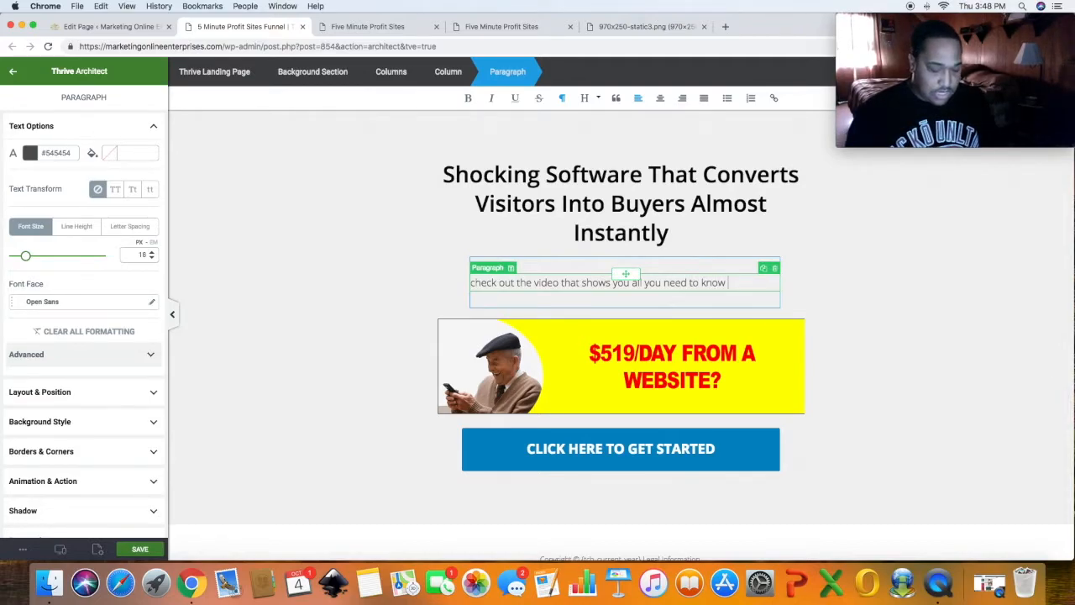
pyautogui.write(' !!')
# - Capitalize each word of the paragraph under the headline, set its font size to 27 px and center it
pyautogui.click(134, 191)
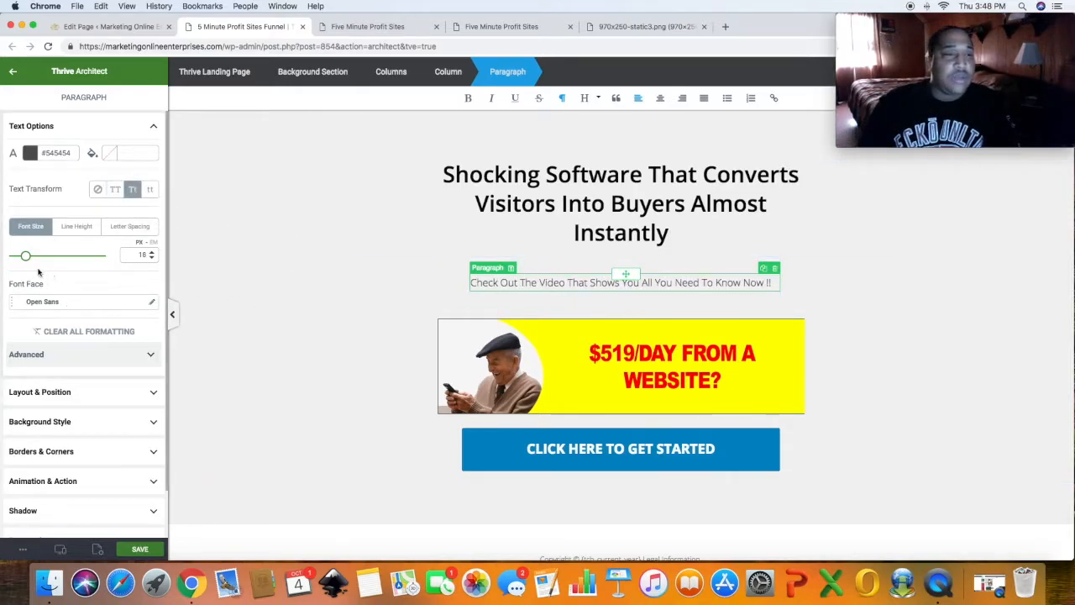
pyautogui.moveTo(26, 256)
pyautogui.mouseDown()
pyautogui.moveTo(46, 255)
pyautogui.moveTo(32, 257)
pyautogui.mouseUp()
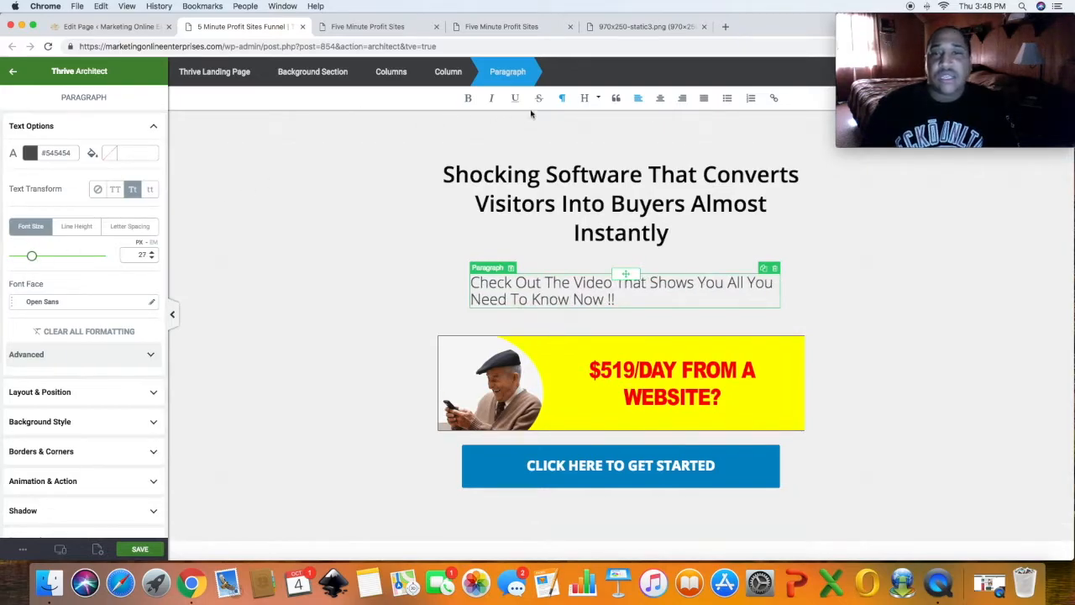
pyautogui.click(661, 99)
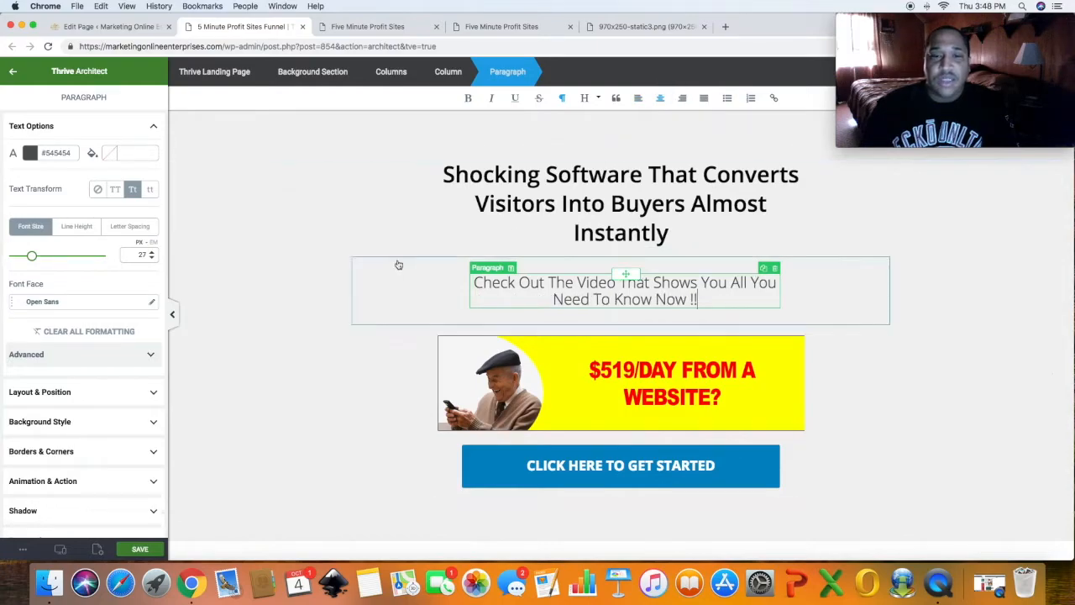
# - Add a solid colour layer of Gold Tips #dcbc10 at 64 opacity to the main background section and save the page
pyautogui.click(283, 342)
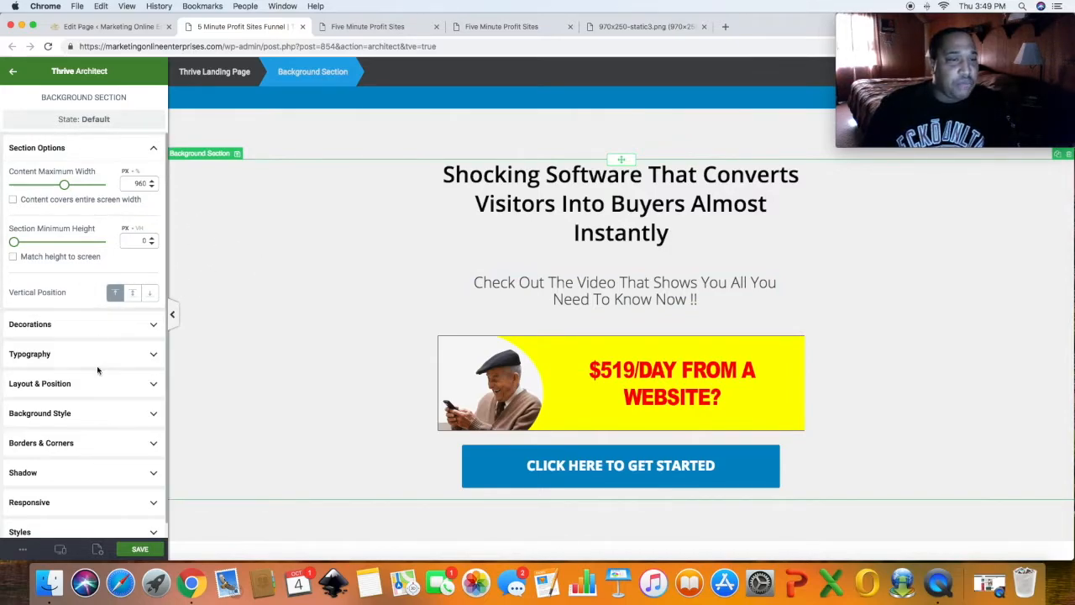
pyautogui.click(122, 443)
pyautogui.click(126, 267)
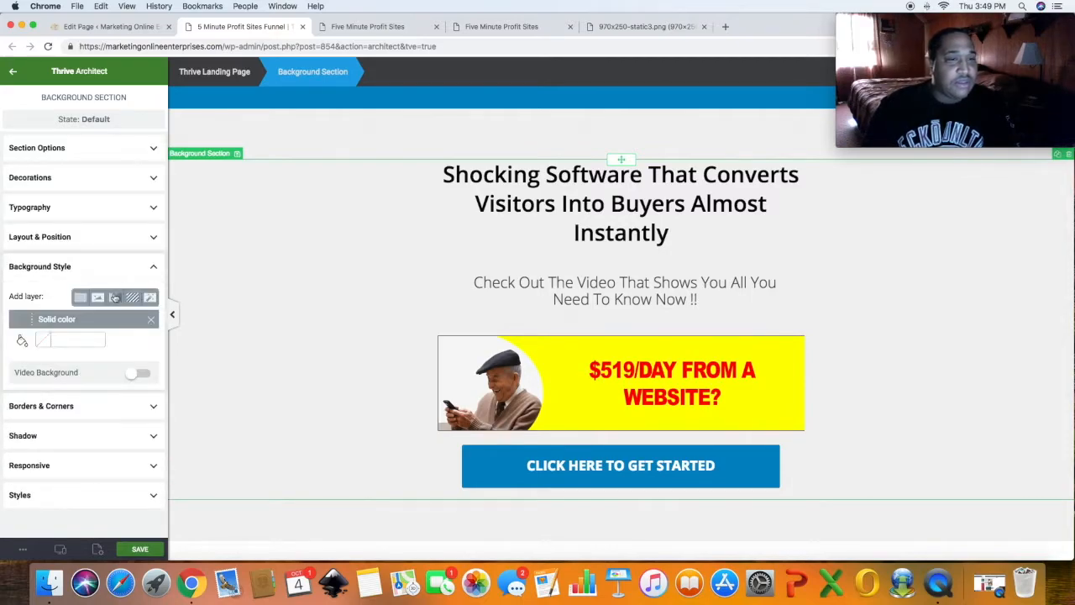
pyautogui.click(79, 299)
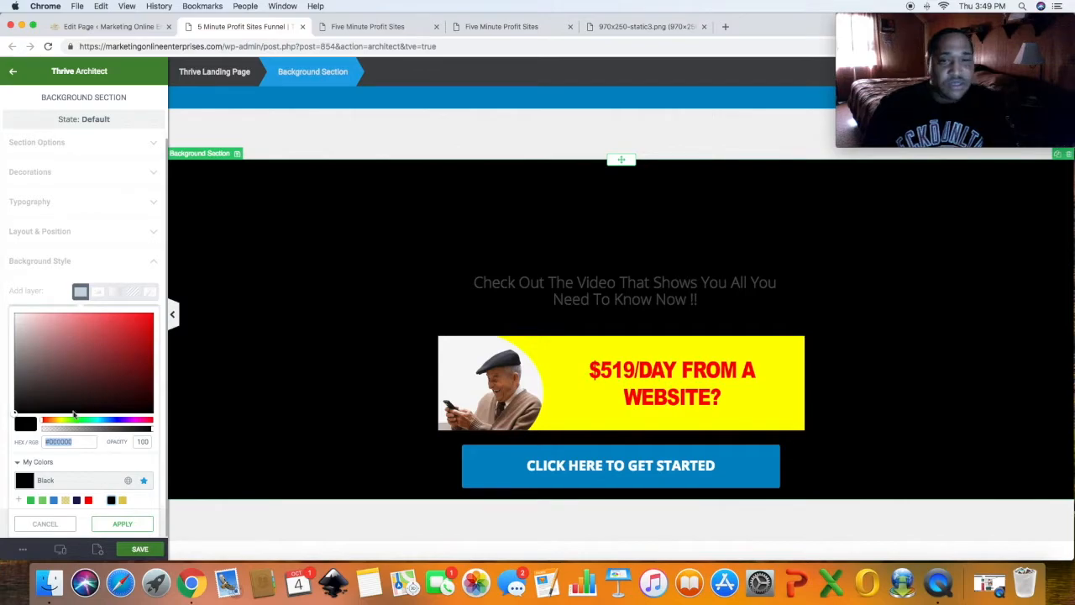
pyautogui.moveTo(154, 433); pyautogui.dragTo(79, 427)
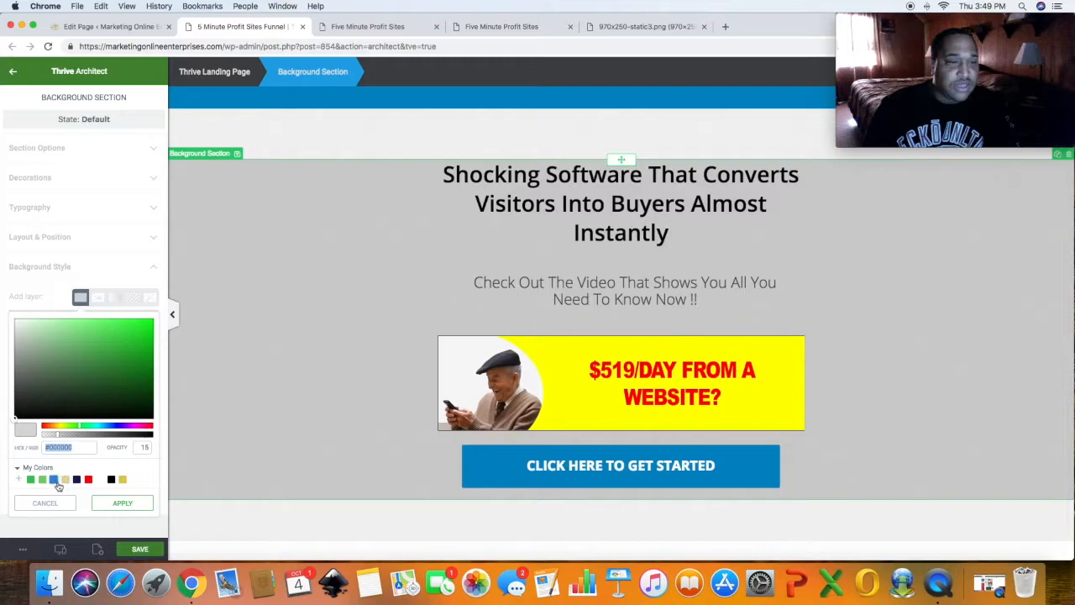
pyautogui.click(64, 480)
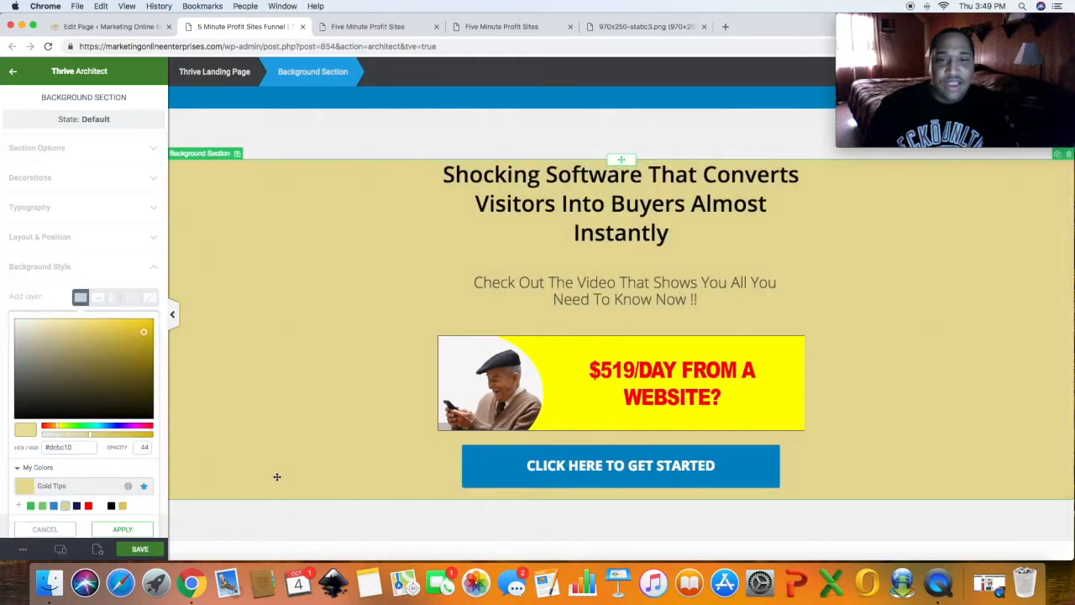
pyautogui.moveTo(89, 435); pyautogui.dragTo(114, 443)
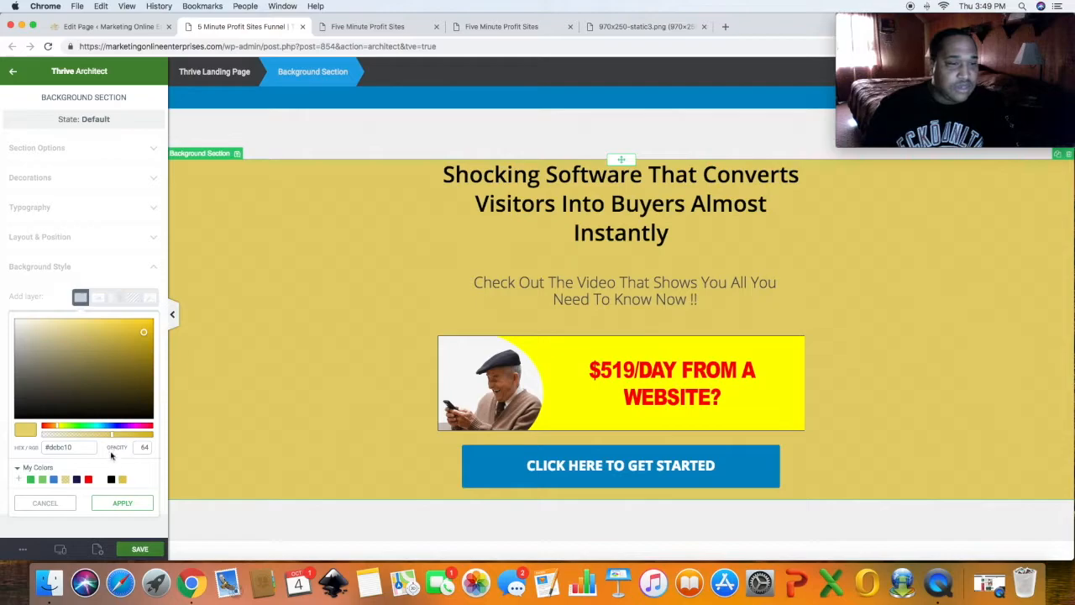
pyautogui.click(123, 504)
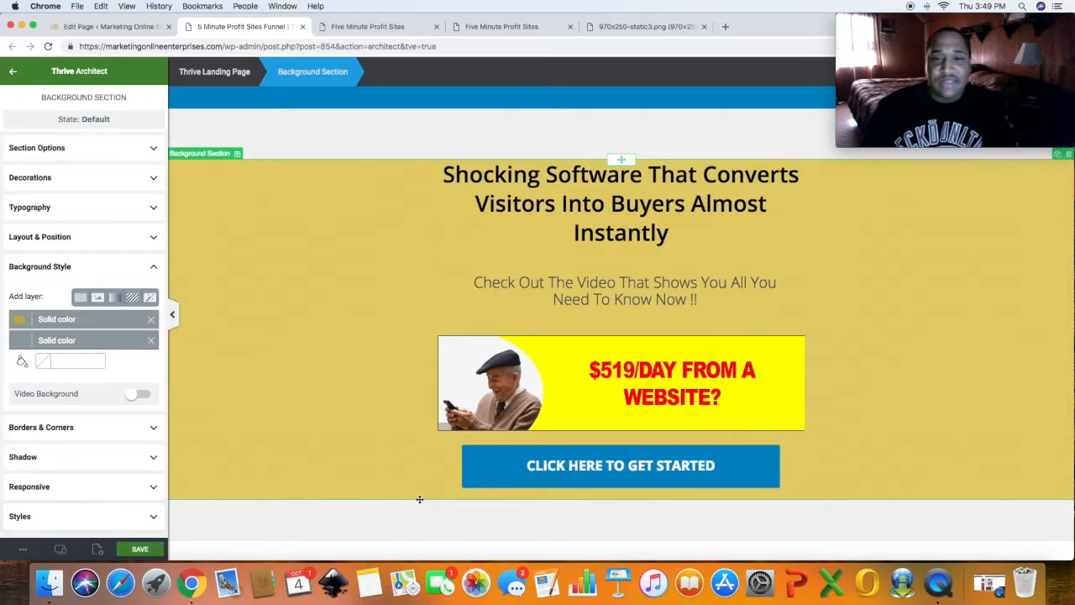
pyautogui.click(126, 550)
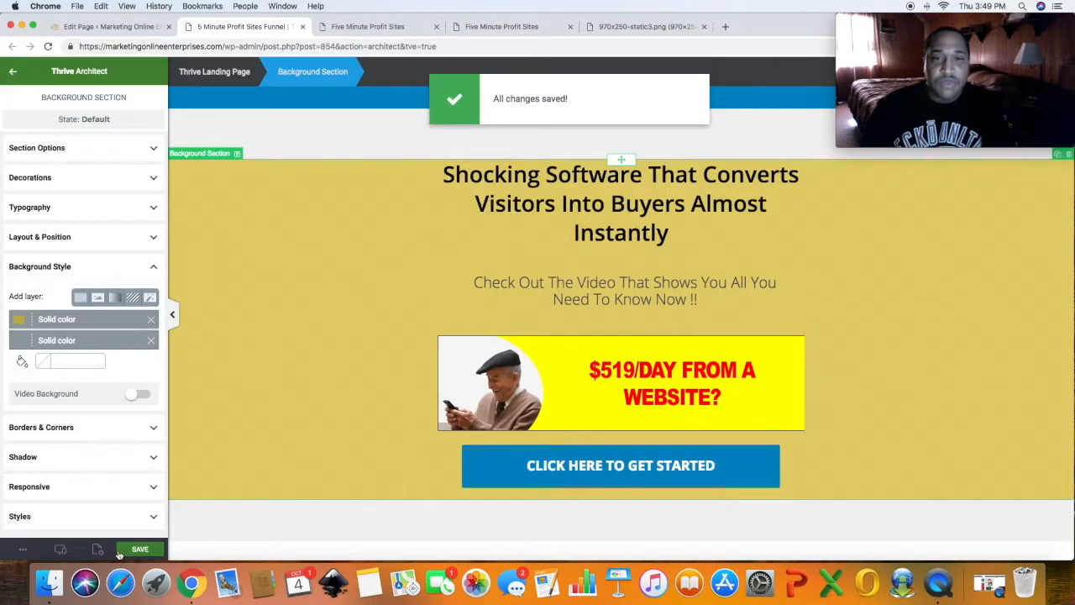
# - Preview the landing page with its gold section, open the site's dashboard from the preview and return to the page editor
pyautogui.click(25, 553)
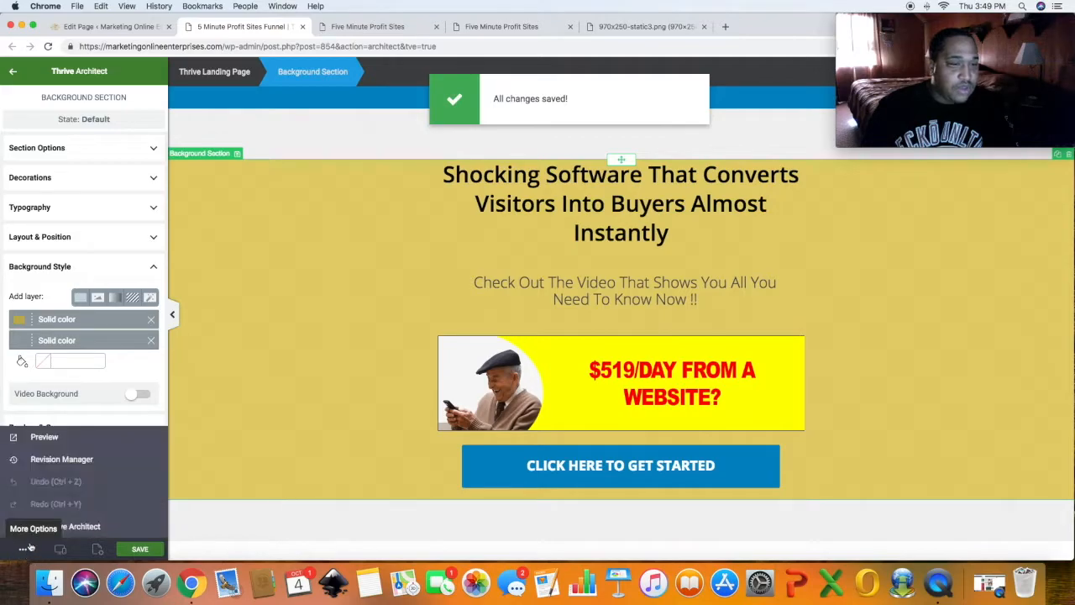
pyautogui.click(44, 437)
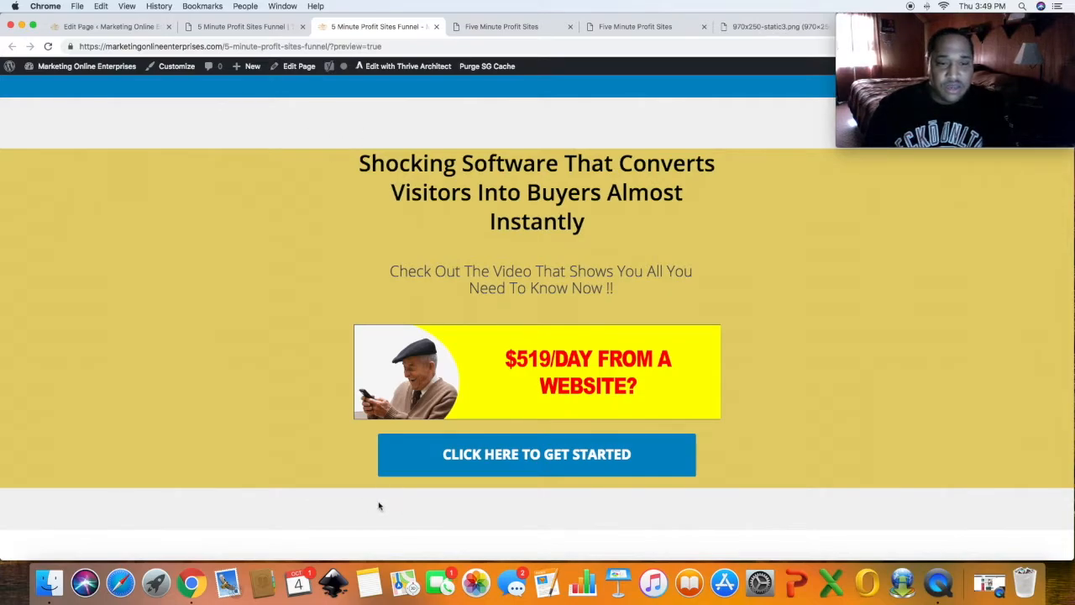
pyautogui.moveTo(91, 71)
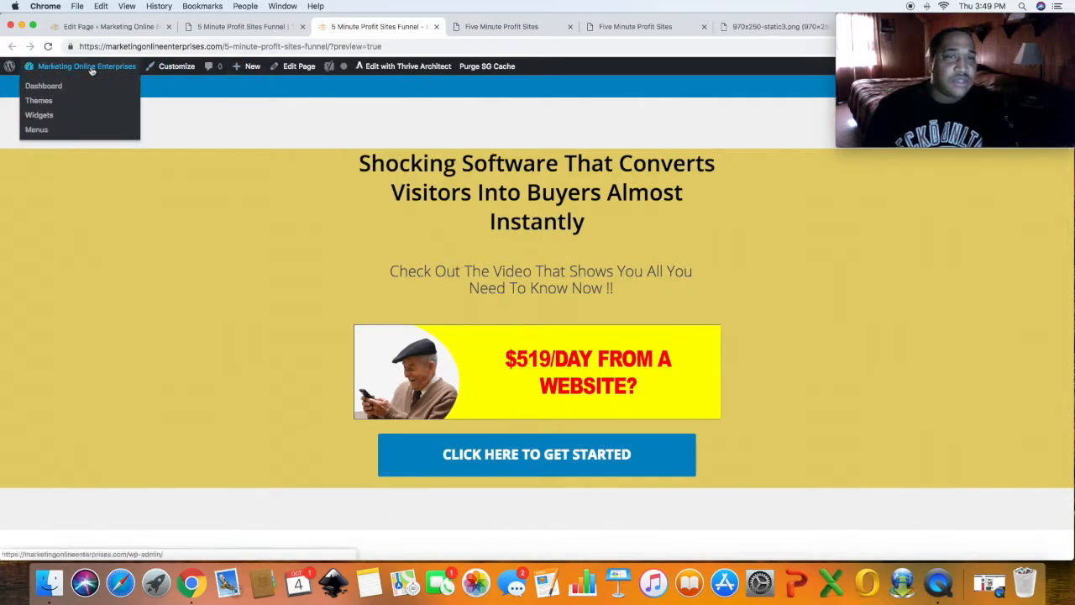
pyautogui.click(50, 87)
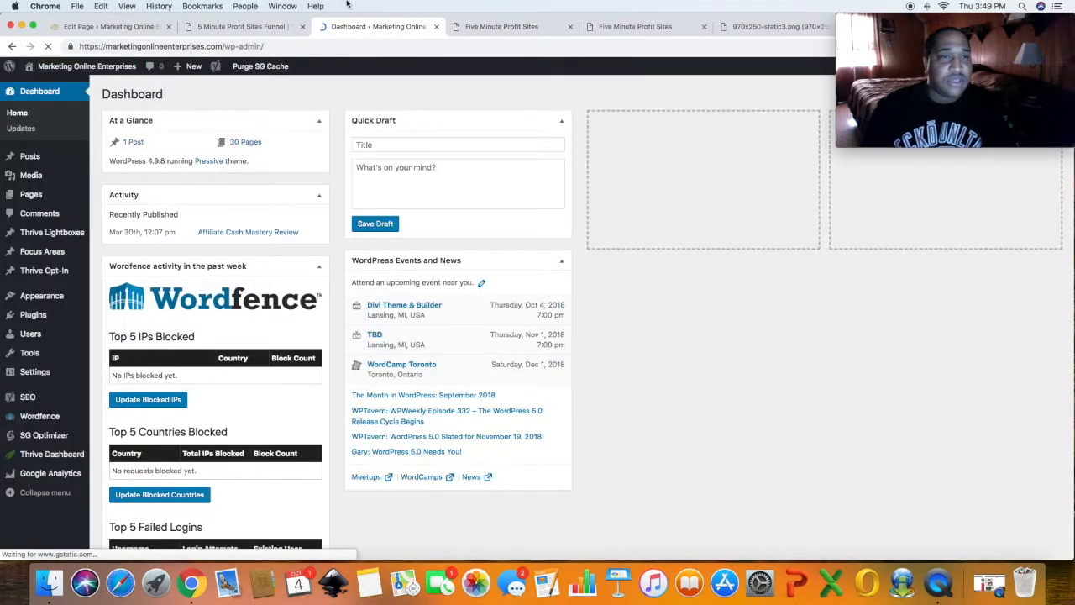
pyautogui.click(235, 28)
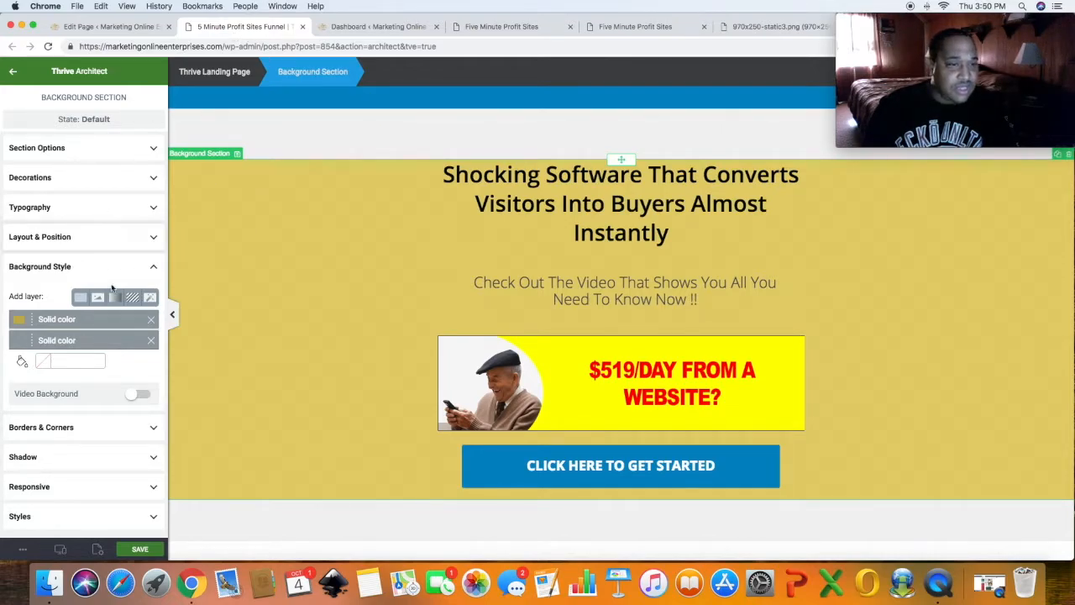
# - Remove the added gold layer and set the section's remaining solid colour to Gold Tips #dcbc10 at 75 opacity
pyautogui.click(151, 322)
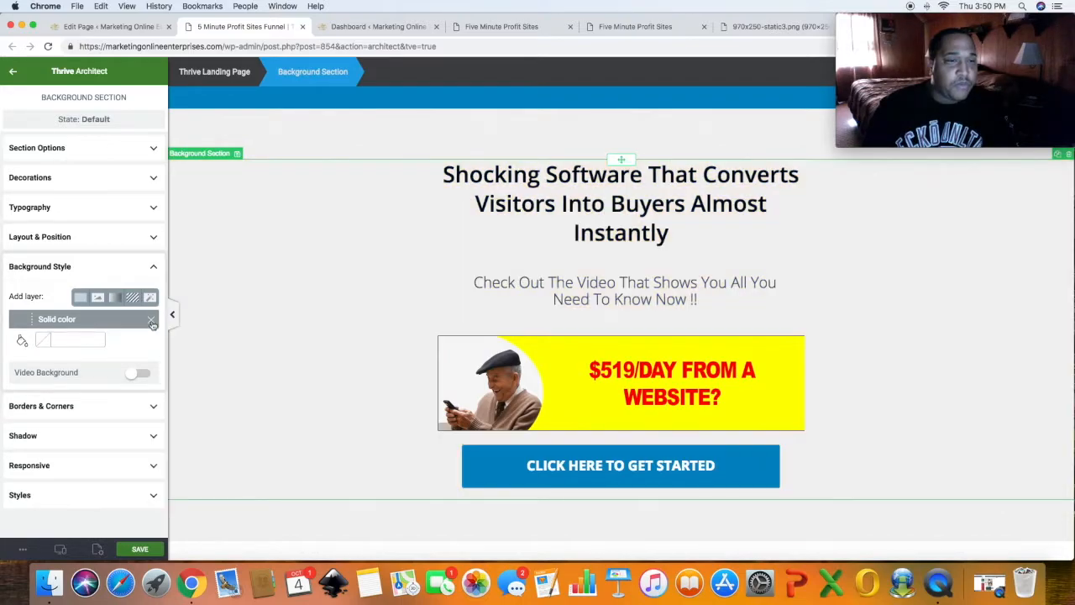
pyautogui.click(42, 341)
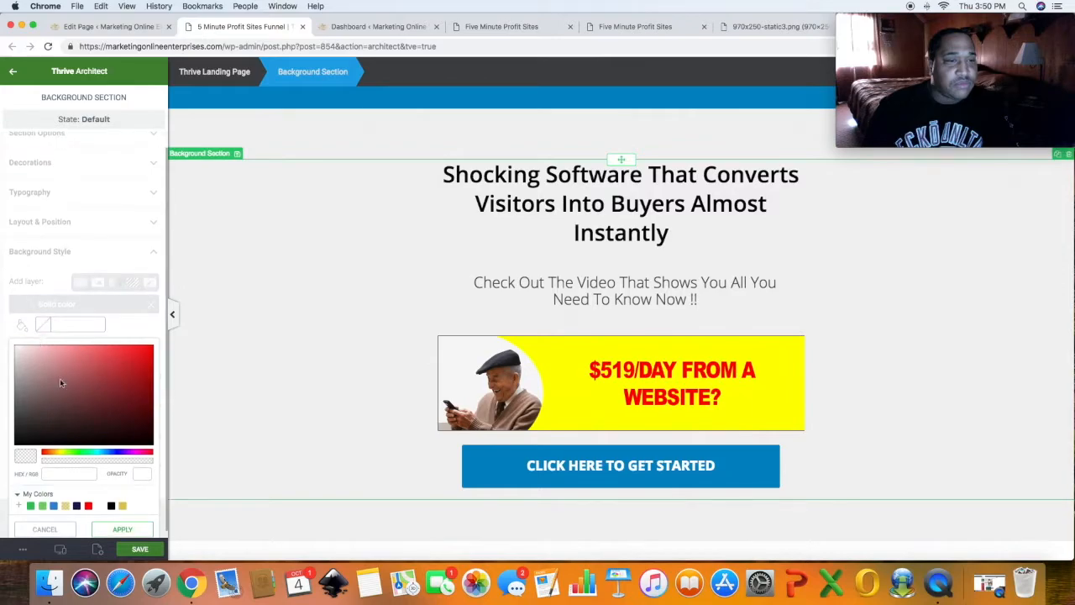
pyautogui.click(122, 506)
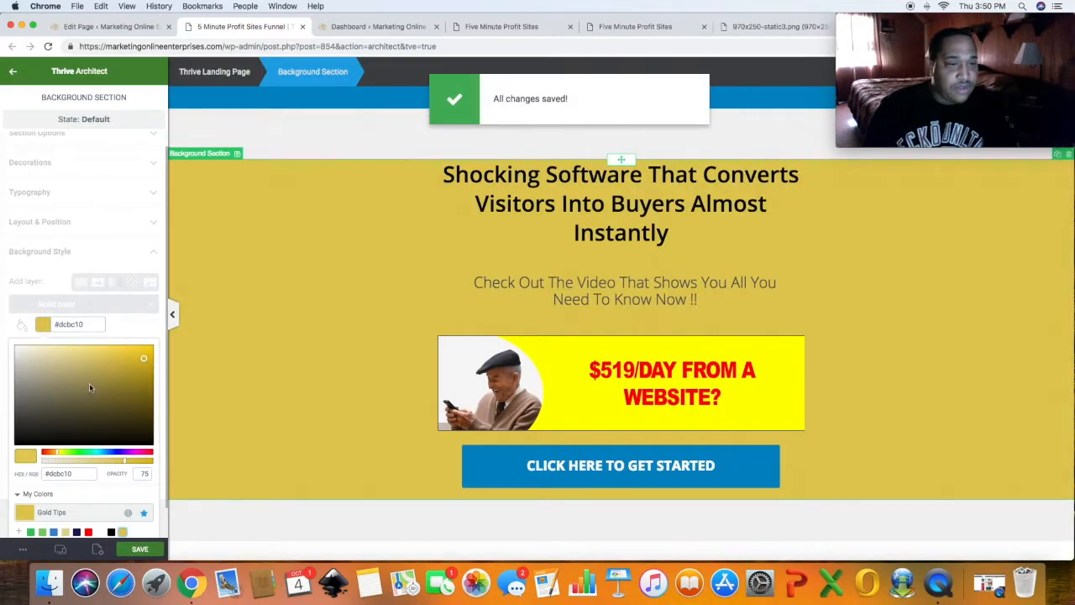
pyautogui.scroll(-1, 90, 386)
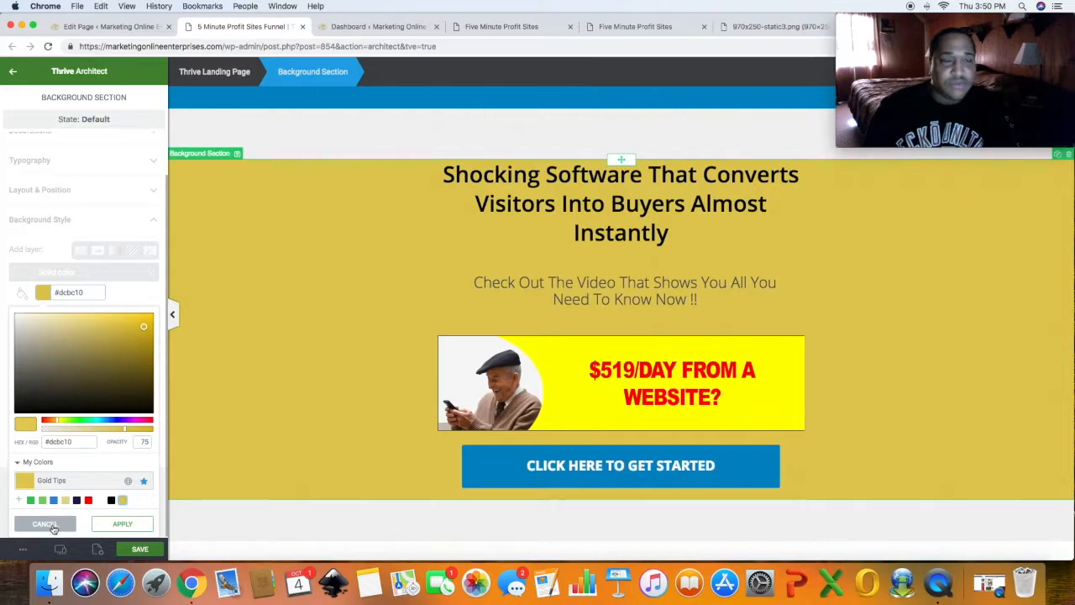
pyautogui.click(51, 524)
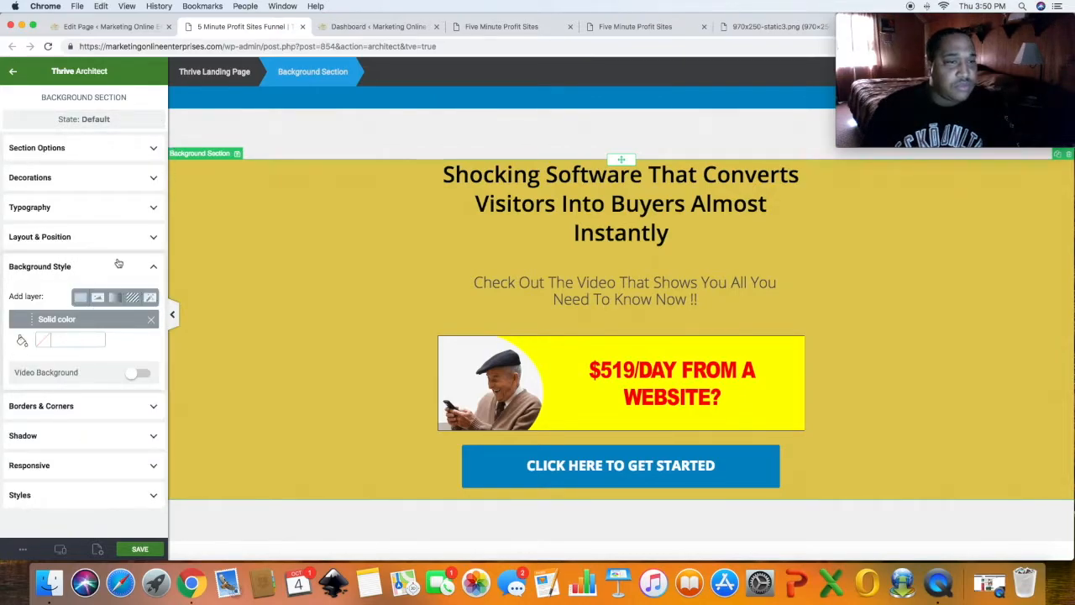
# - Set the section's content maximum width to 658 px, match its minimum height to the screen and save the page
pyautogui.click(111, 148)
pyautogui.moveTo(14, 242); pyautogui.dragTo(42, 243)
pyautogui.moveTo(79, 246); pyautogui.dragTo(104, 243)
pyautogui.click(65, 185)
pyautogui.moveTo(64, 185)
pyautogui.mouseDown()
pyautogui.moveTo(102, 186)
pyautogui.moveTo(46, 185)
pyautogui.mouseUp()
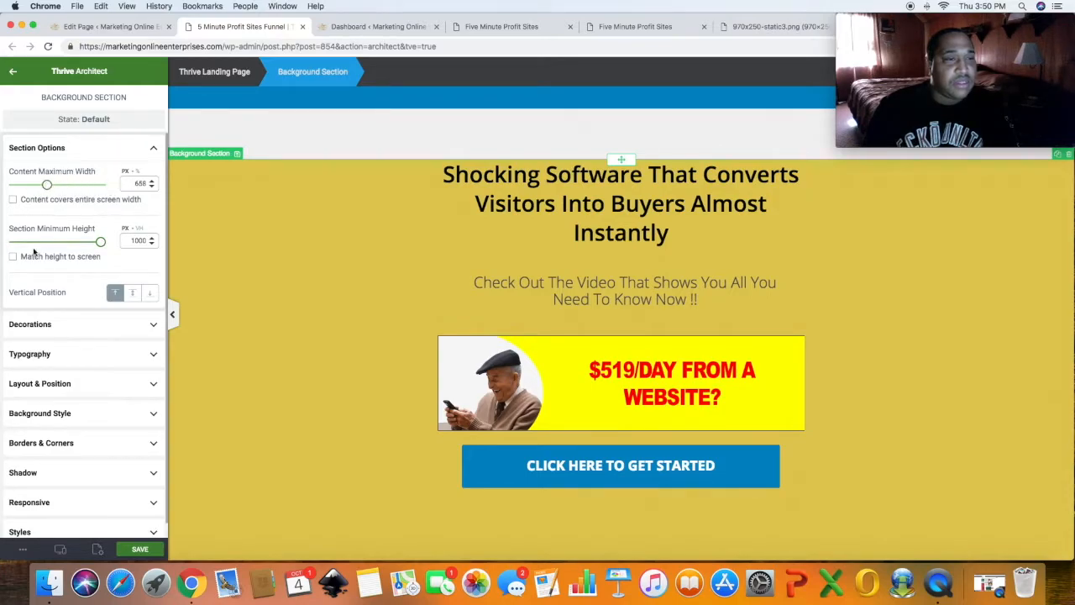
pyautogui.click(13, 258)
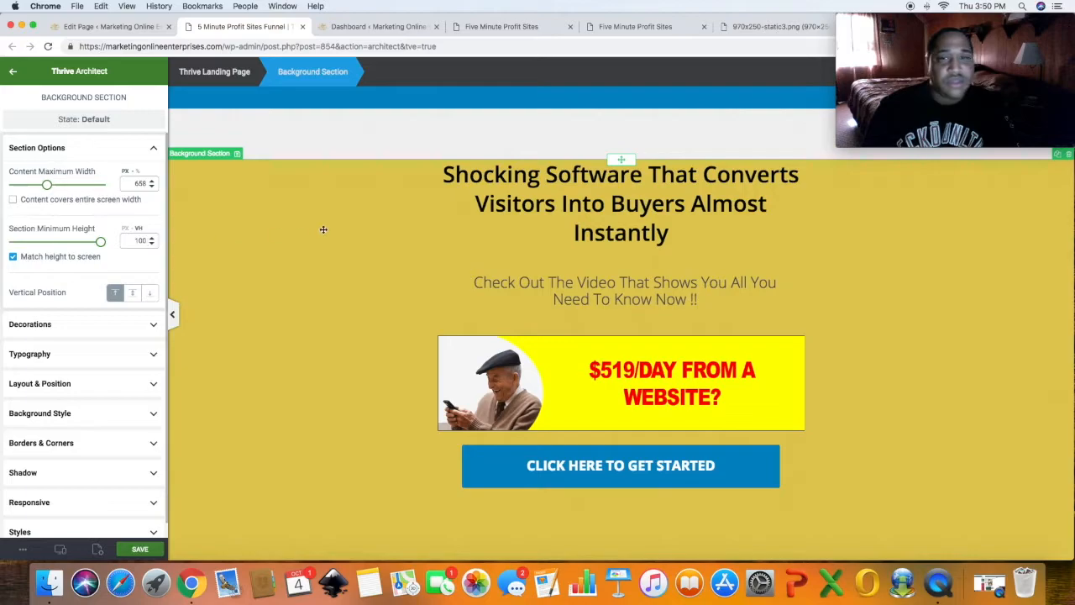
pyautogui.scroll(-3, 313, 224)
pyautogui.scroll(2, 314, 225)
pyautogui.scroll(-2, 313, 226)
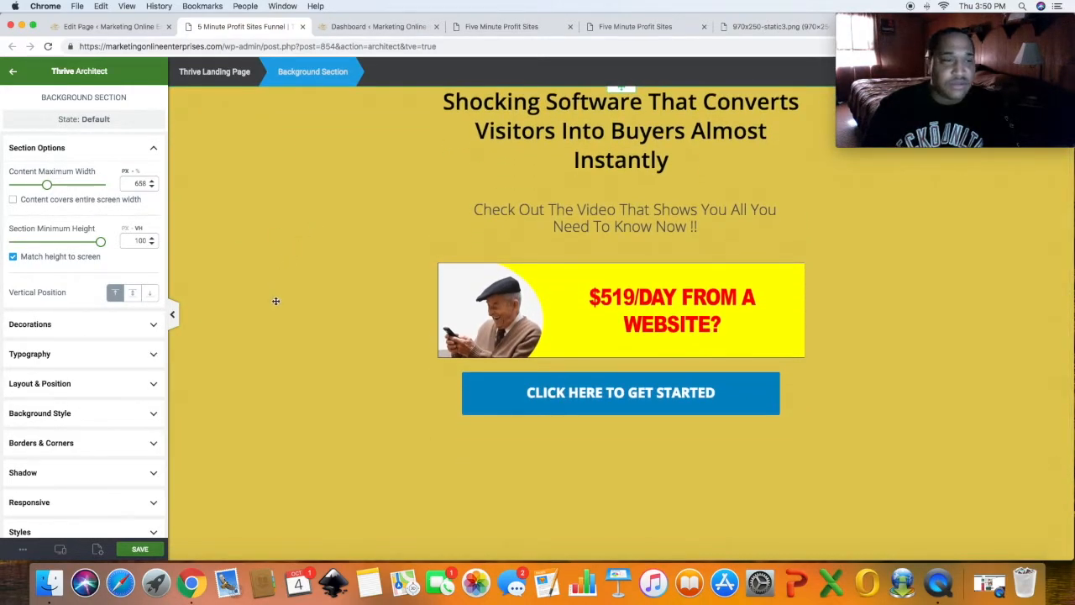
pyautogui.click(141, 548)
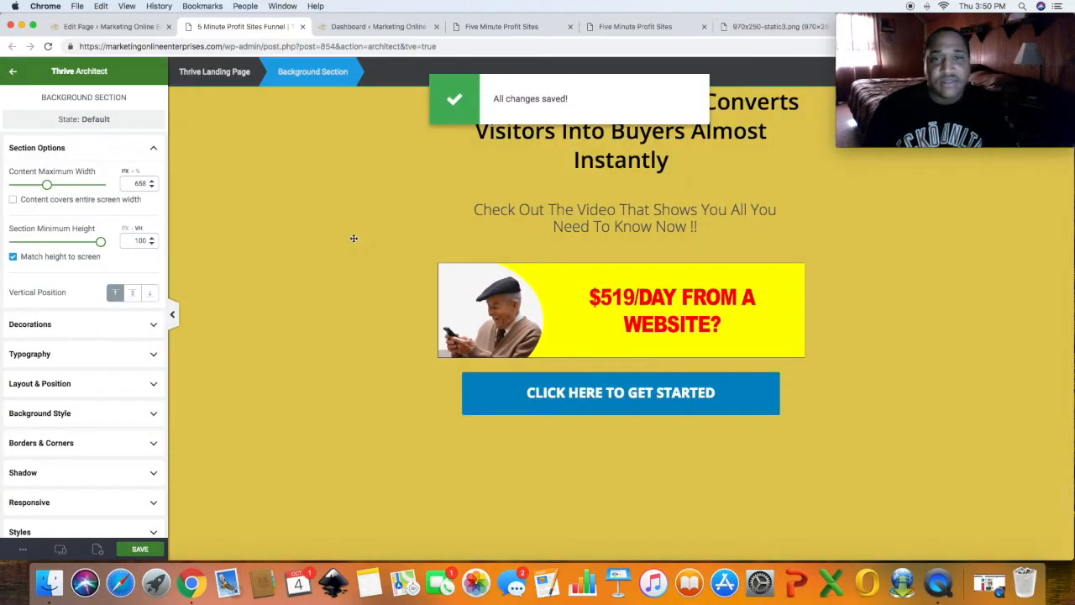
pyautogui.scroll(2, 300, 254)
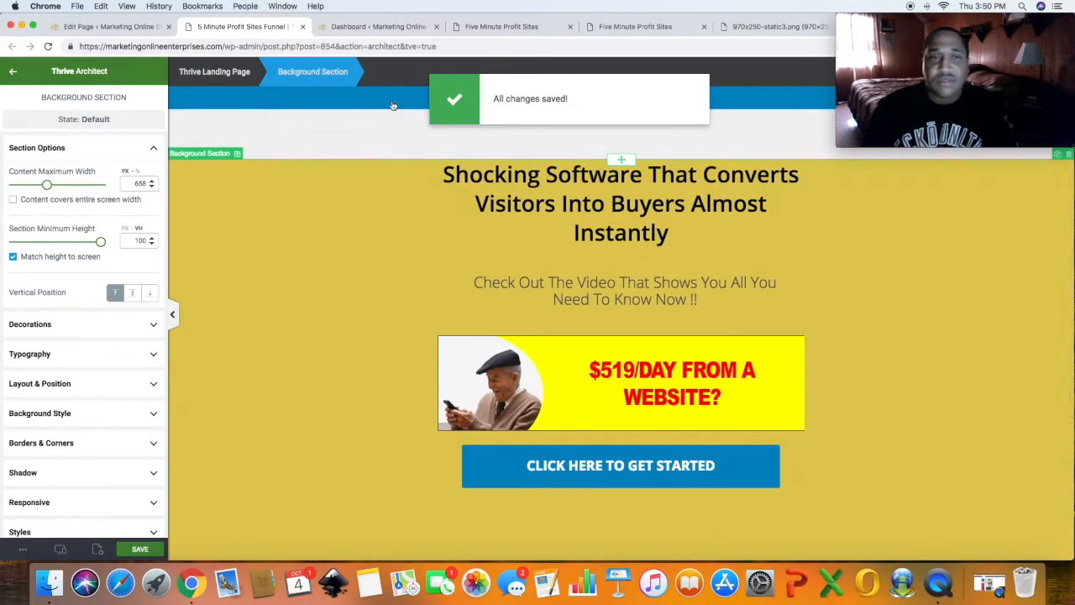
pyautogui.click(388, 138)
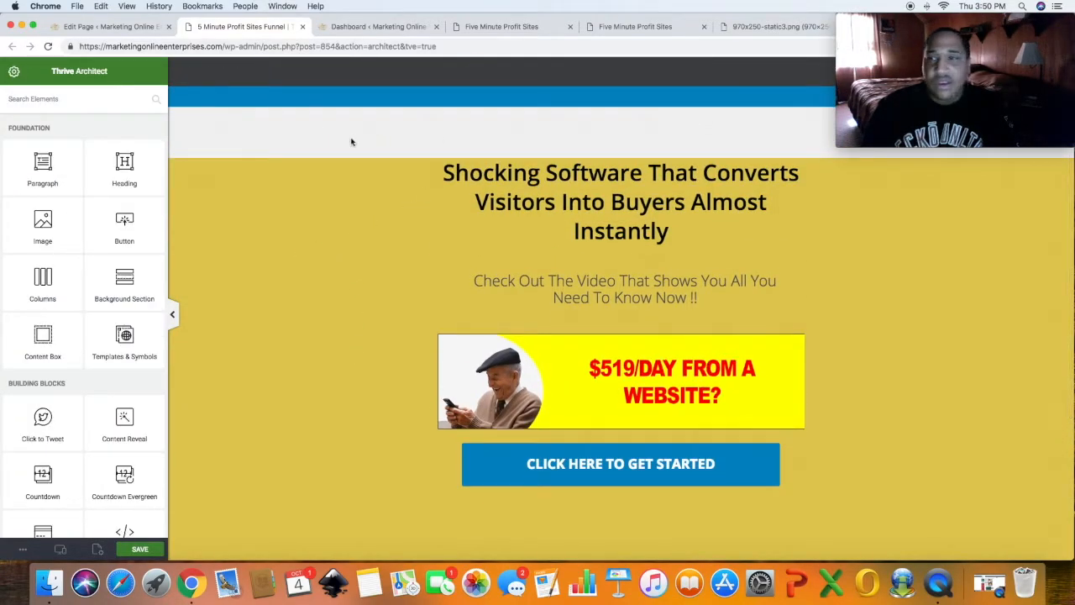
pyautogui.moveTo(928, 23); pyautogui.dragTo(929, 480)
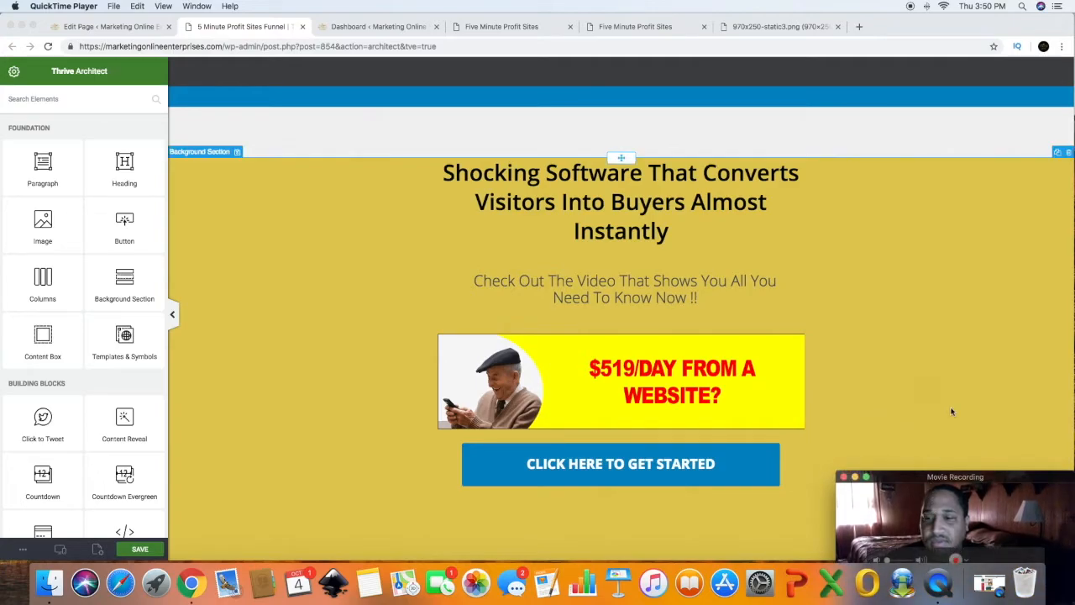
pyautogui.click(867, 128)
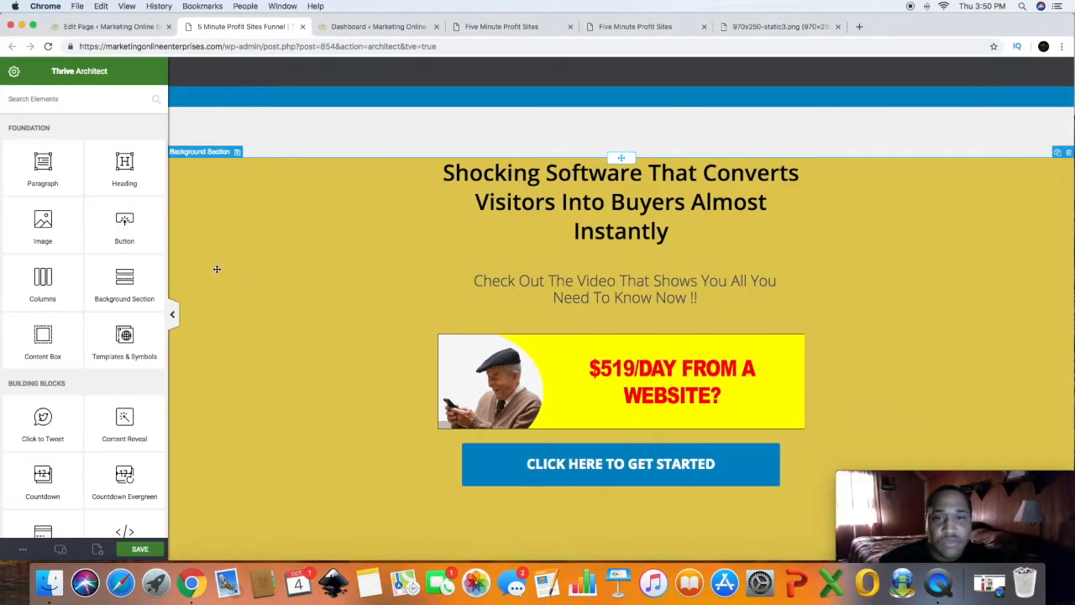
pyautogui.scroll(-2, 217, 268)
pyautogui.scroll(2, 218, 268)
pyautogui.scroll(-2, 218, 267)
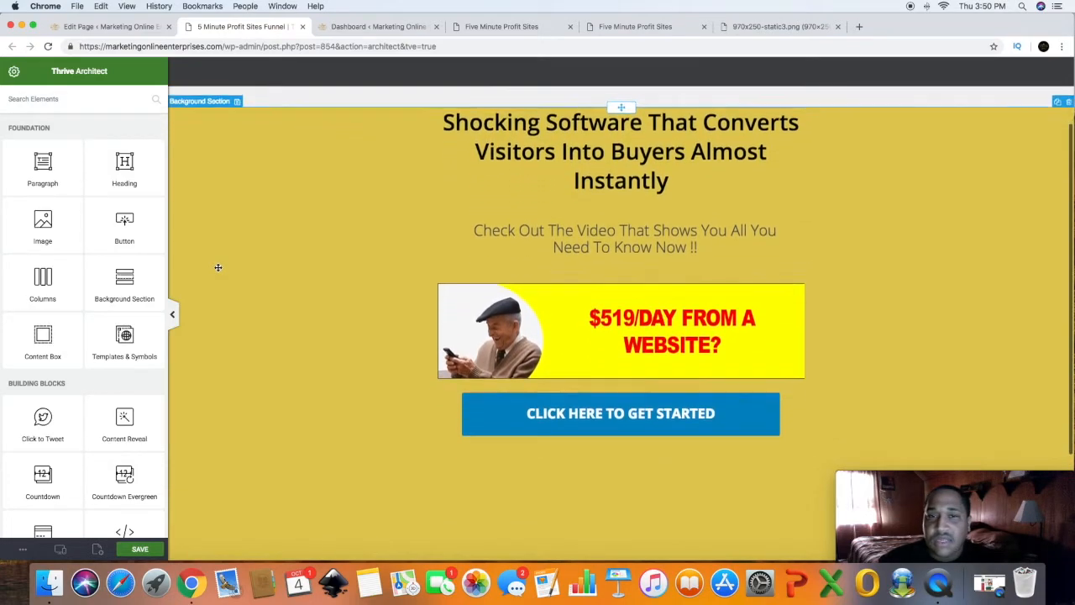
# - Preview the page with the full-height gold section, open the site's dashboard from the preview and go back to the editor
pyautogui.click(23, 550)
pyautogui.click(44, 437)
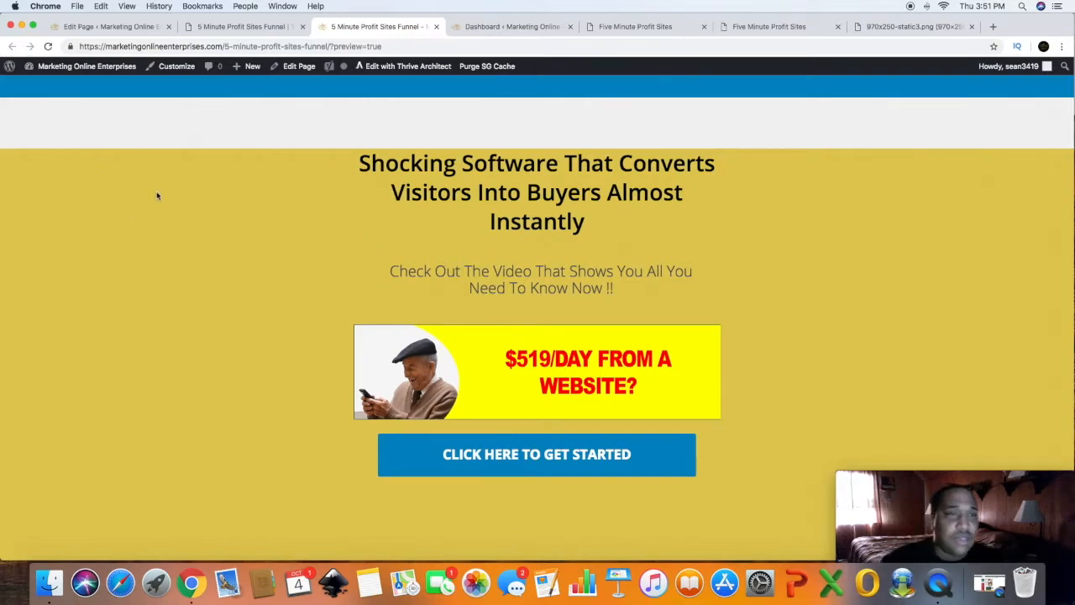
pyautogui.moveTo(51, 68)
pyautogui.click(61, 88)
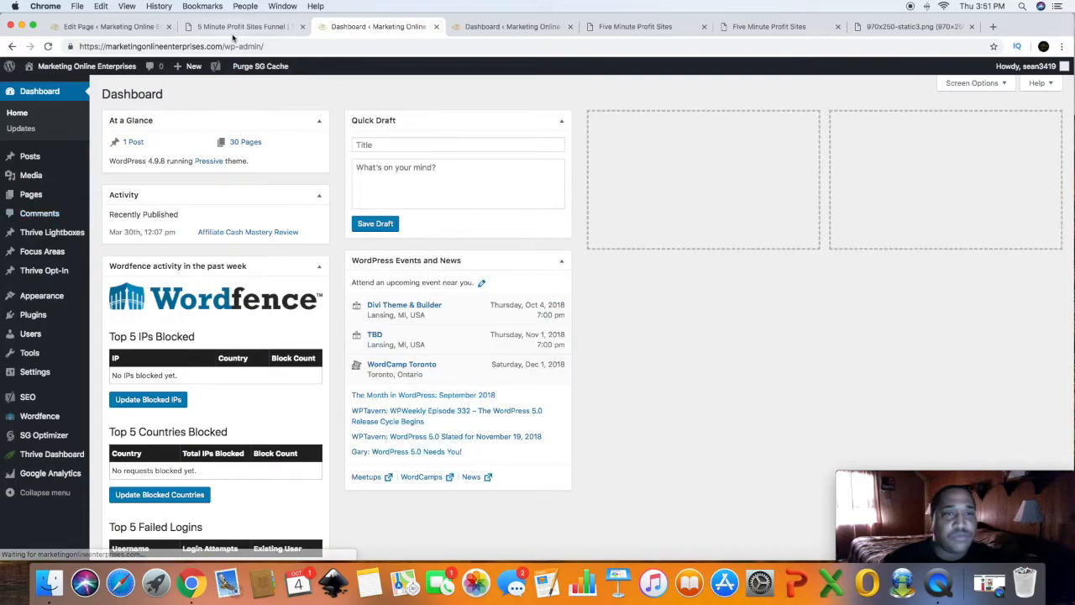
pyautogui.hotkey('ctrl', 'Tab')
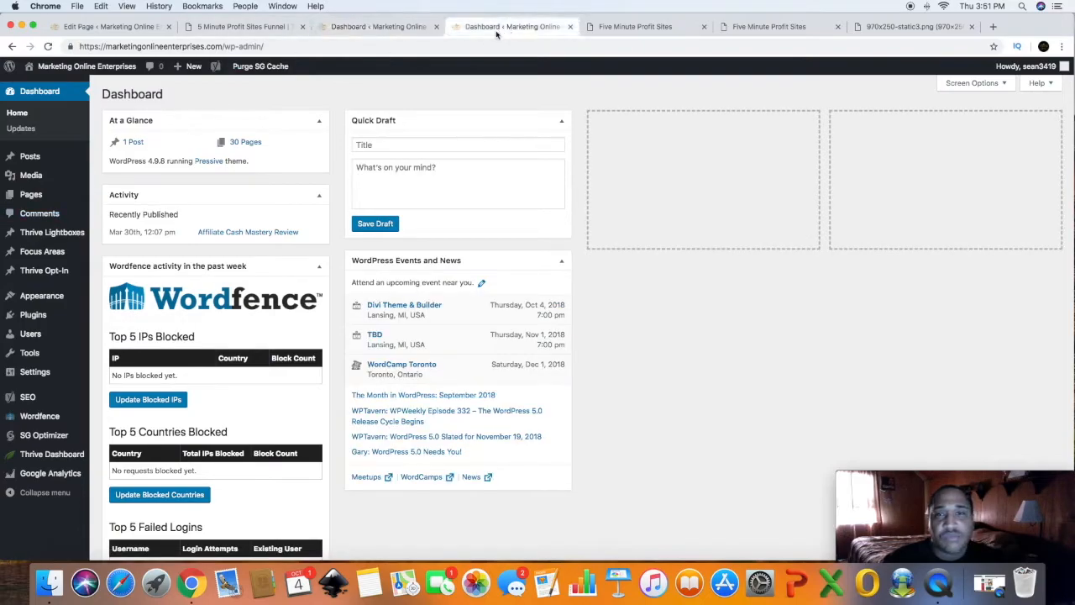
pyautogui.click(238, 29)
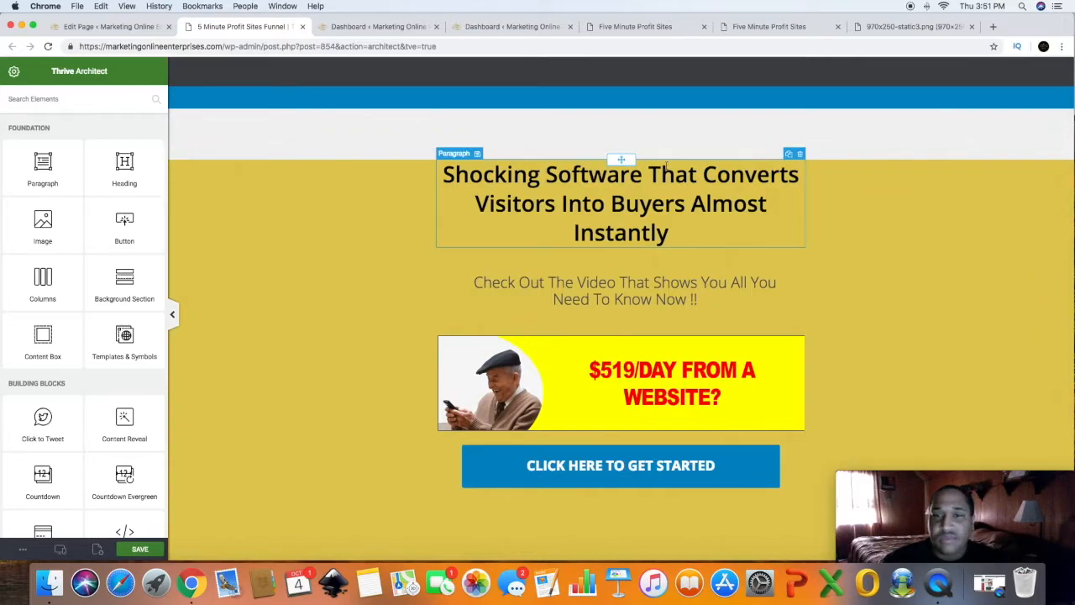
# - Delete the blue background section above the headline and save the page
pyautogui.moveTo(621, 161); pyautogui.dragTo(617, 186)
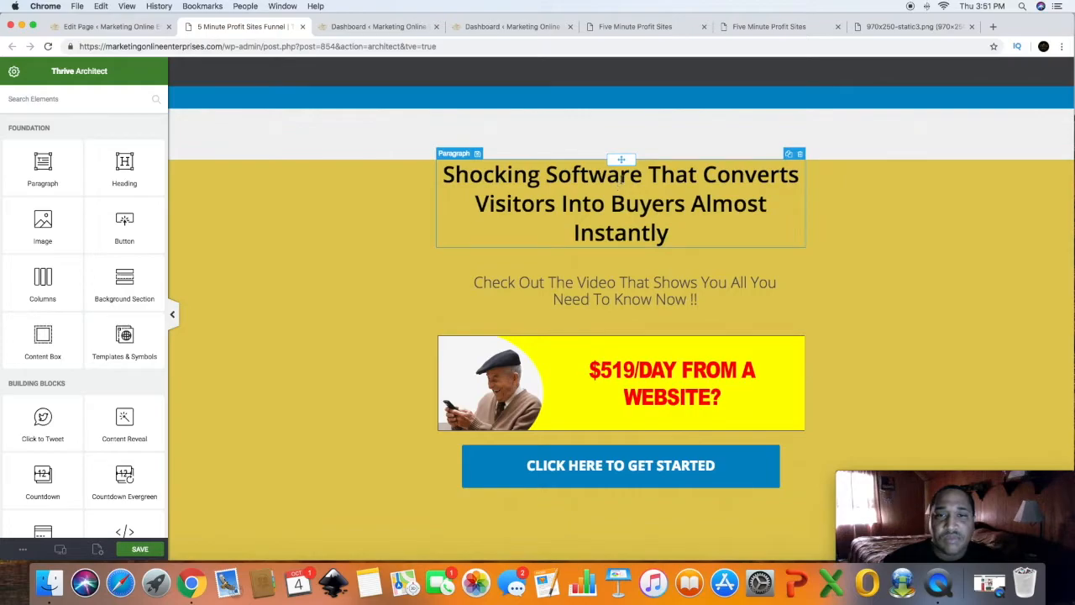
pyautogui.click(904, 93)
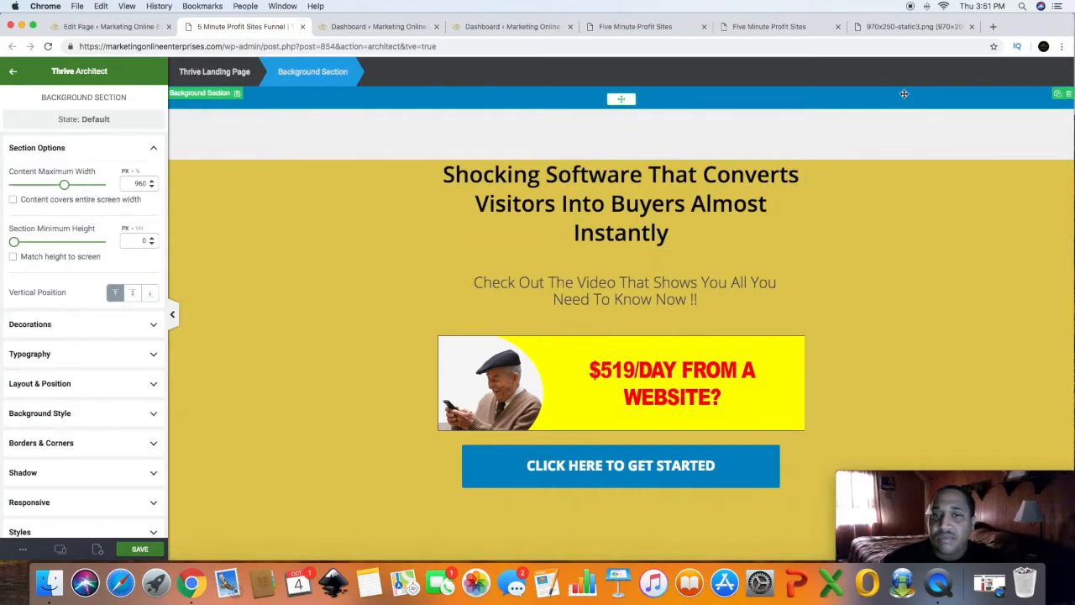
pyautogui.click(1069, 94)
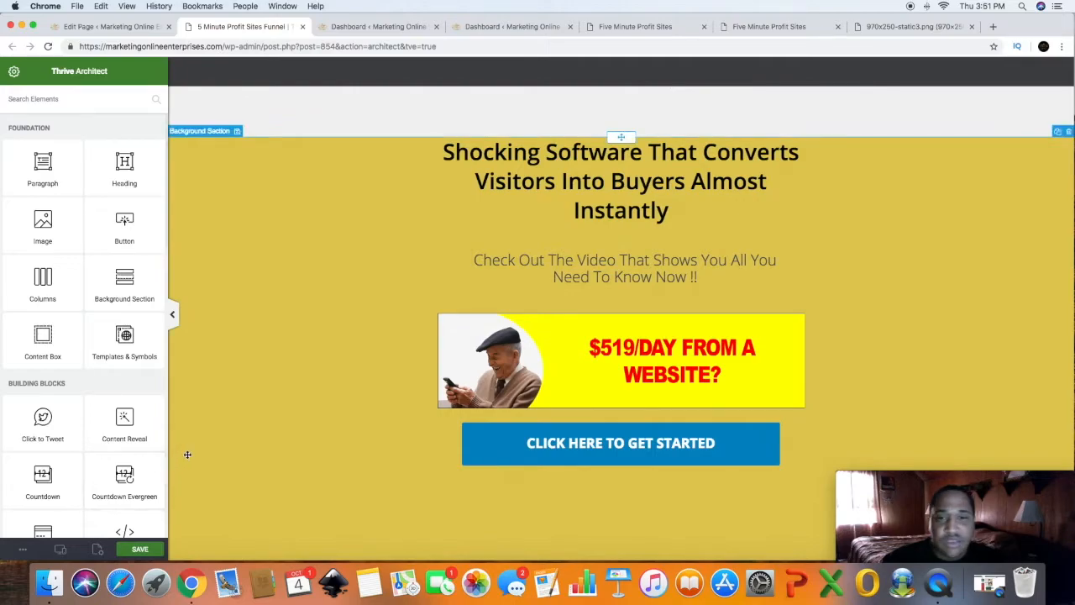
pyautogui.click(136, 549)
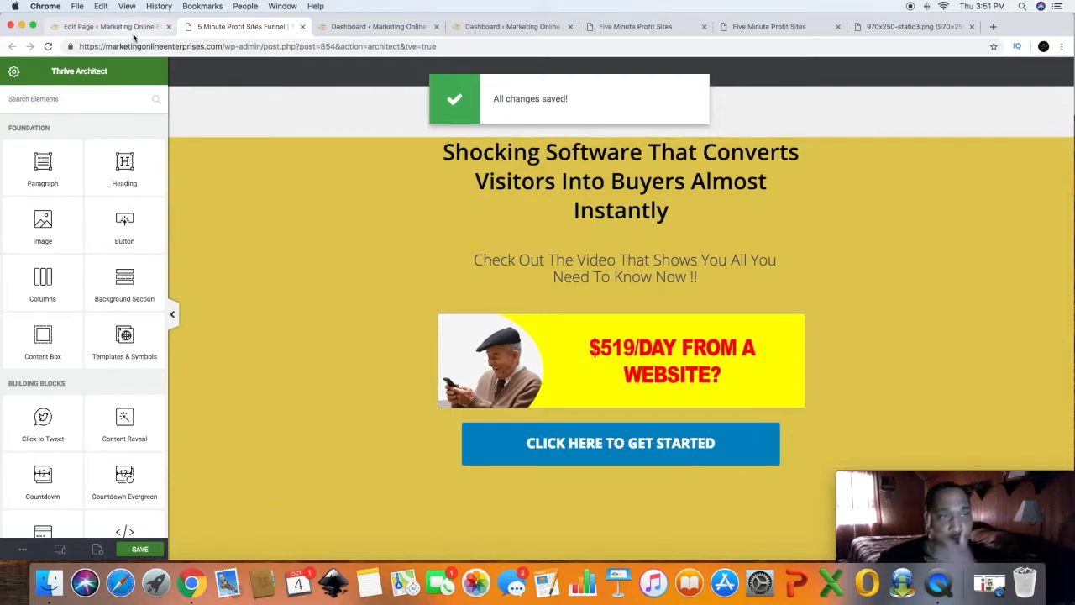
# - Open the site's Thrive Lightboxes list and edit the 5 Minute Profit Sites Funnel lightbox with Thrive Architect
pyautogui.click(356, 28)
pyautogui.click(477, 28)
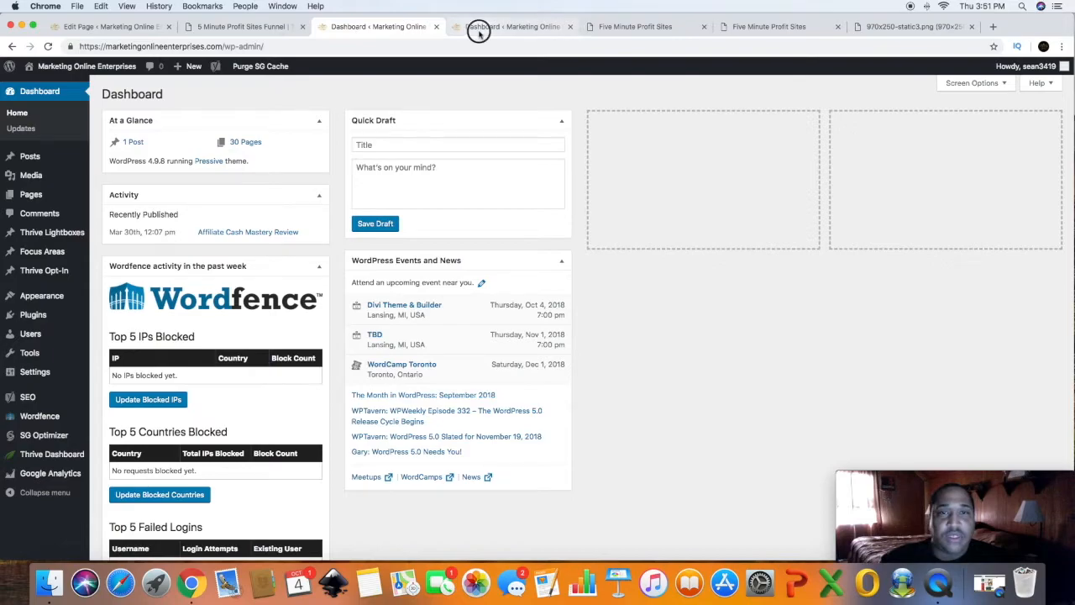
pyautogui.click(132, 28)
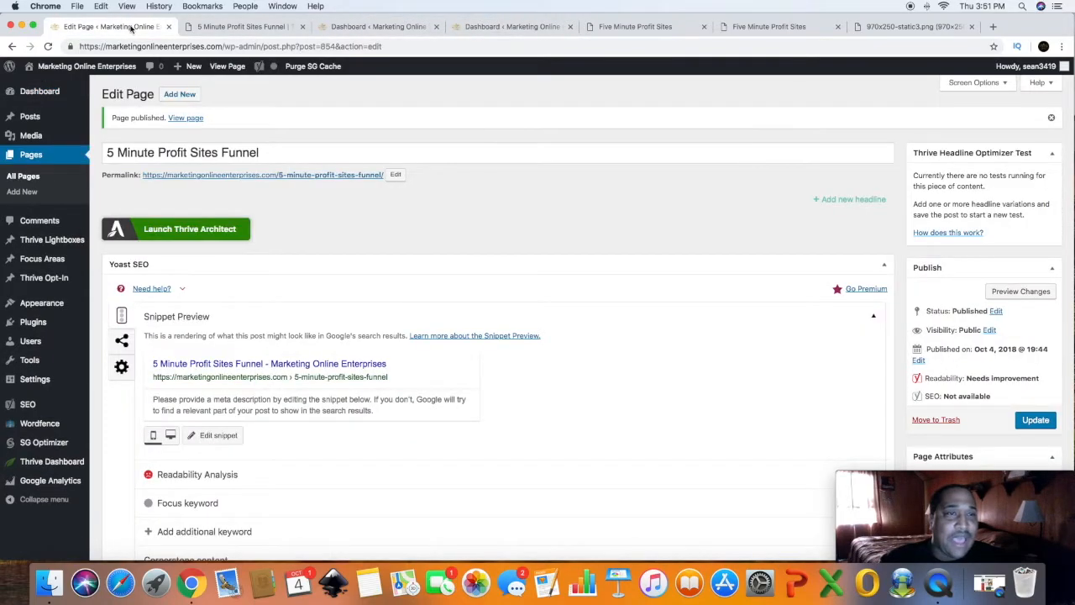
pyautogui.moveTo(59, 246)
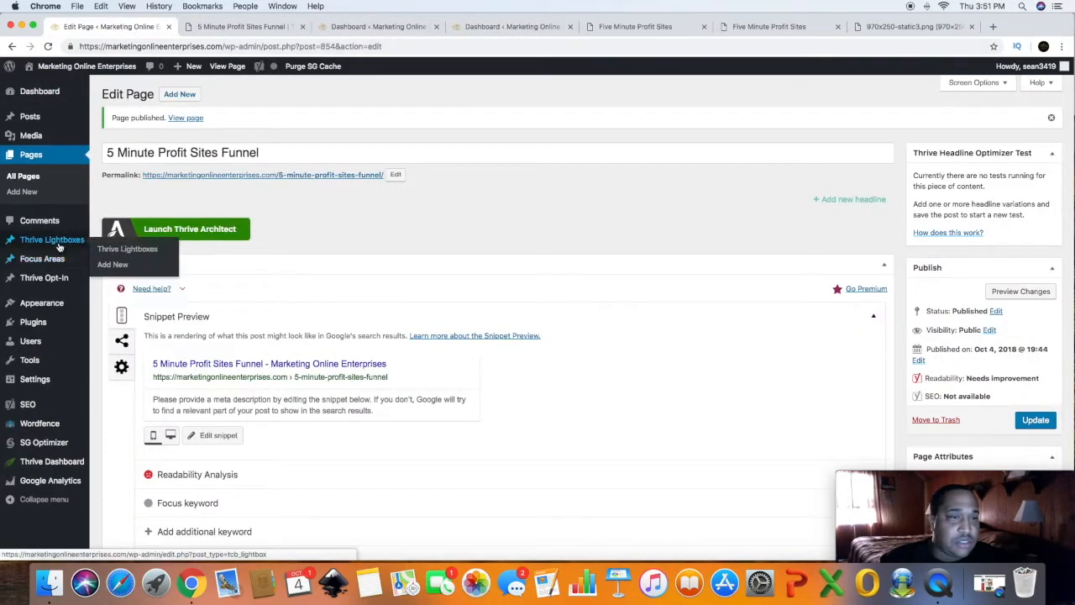
pyautogui.click(133, 252)
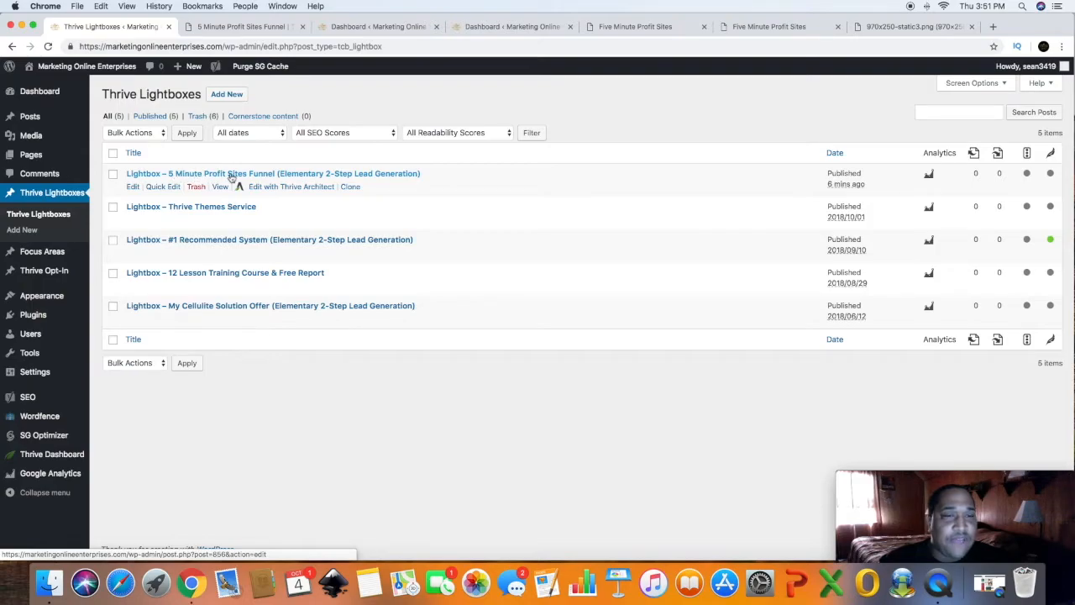
pyautogui.click(287, 187)
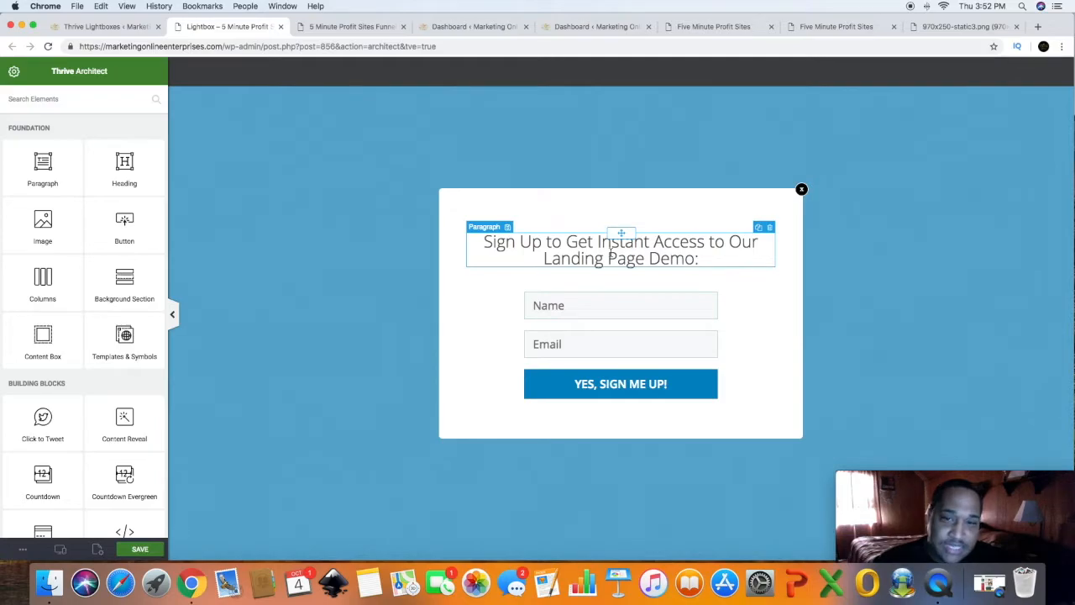
# - Replace the lightbox headline with "Just one more step and we will send you the video" and capitalize each word
pyautogui.tripleClick(597, 254)
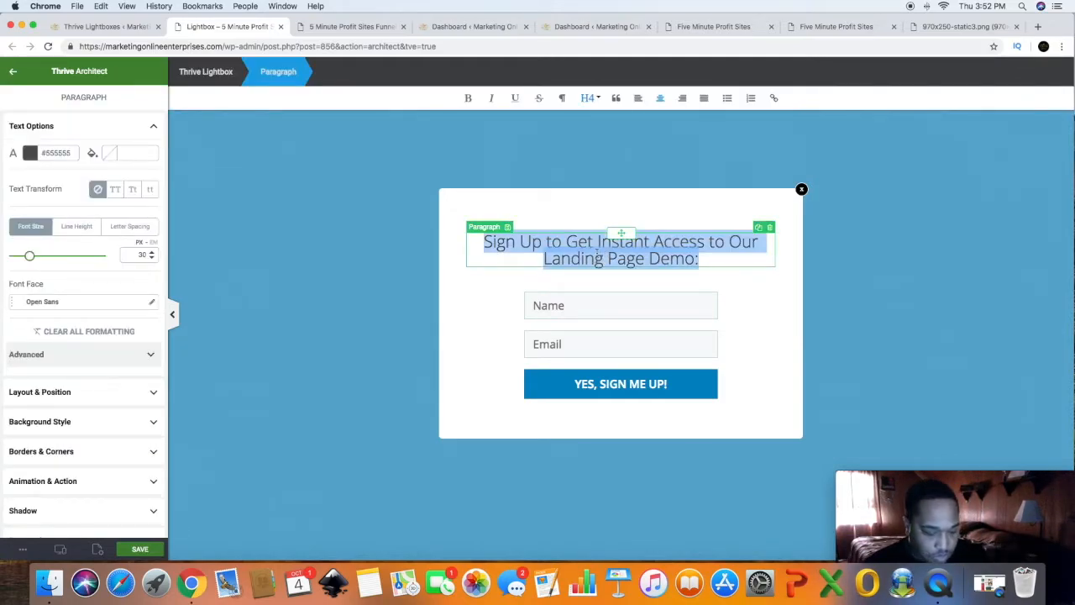
pyautogui.write('Just on')
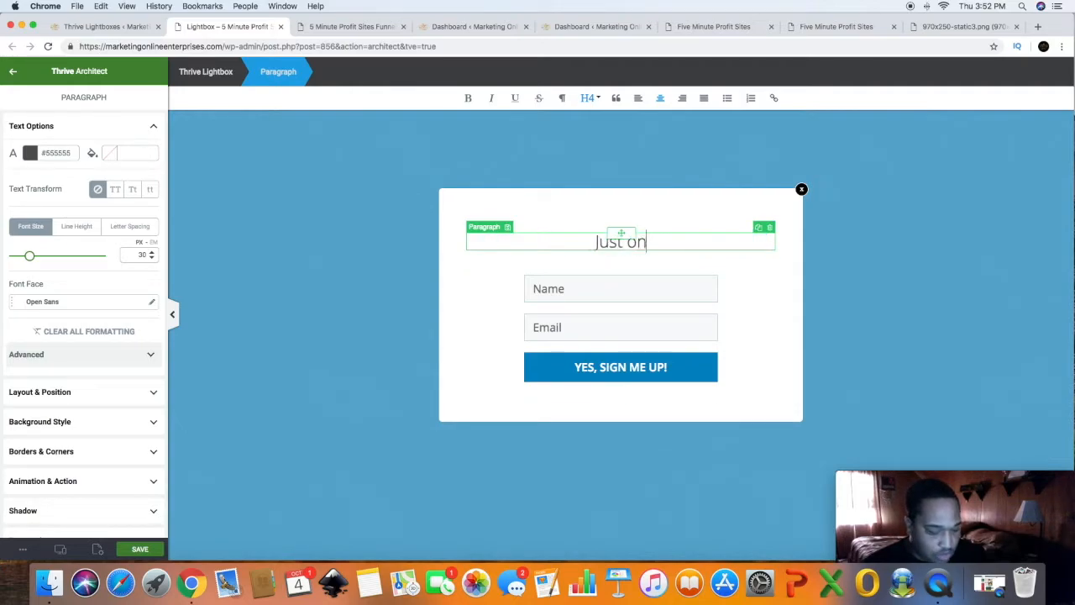
pyautogui.write('e more s')
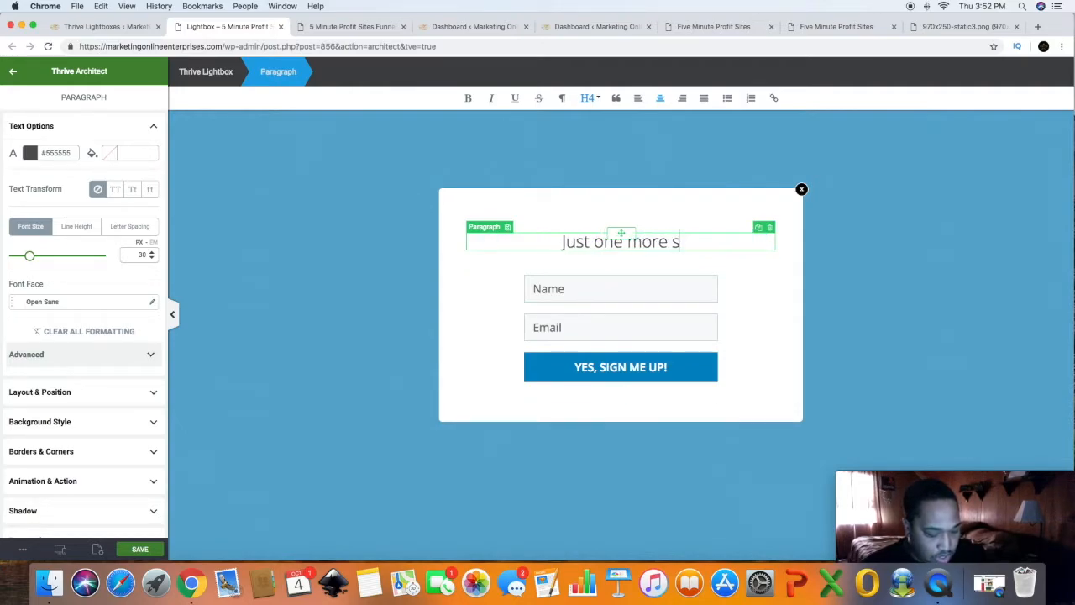
pyautogui.write('tep a')
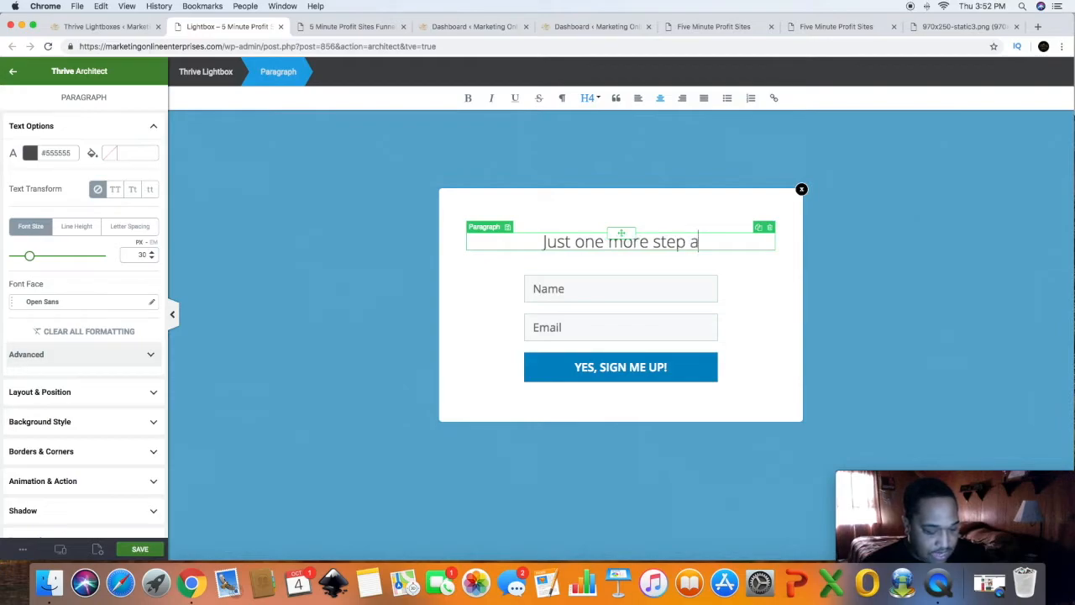
pyautogui.write('nd we will')
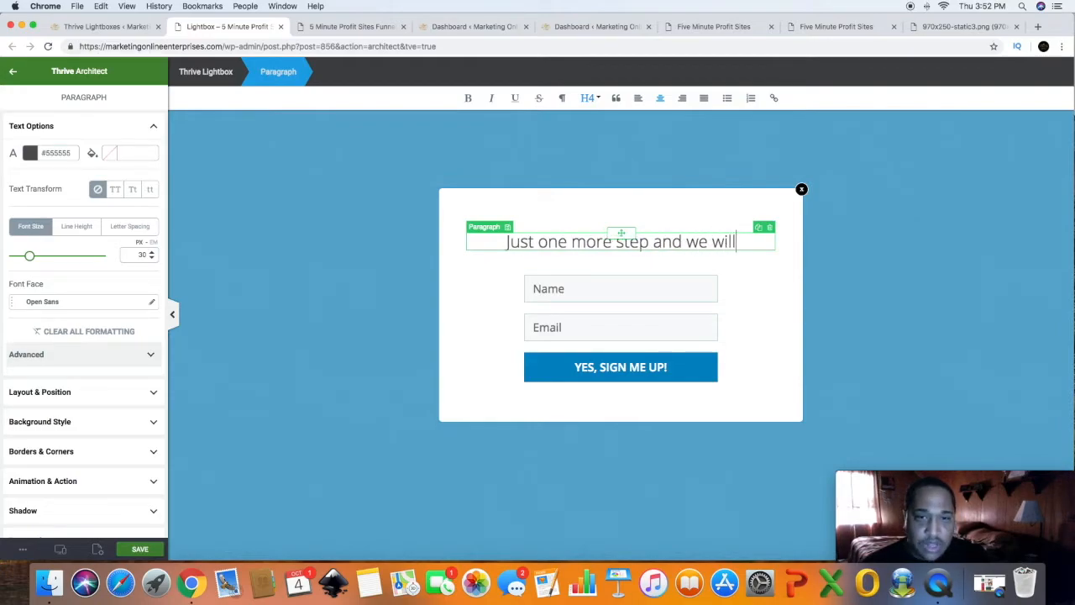
pyautogui.write(' sen')
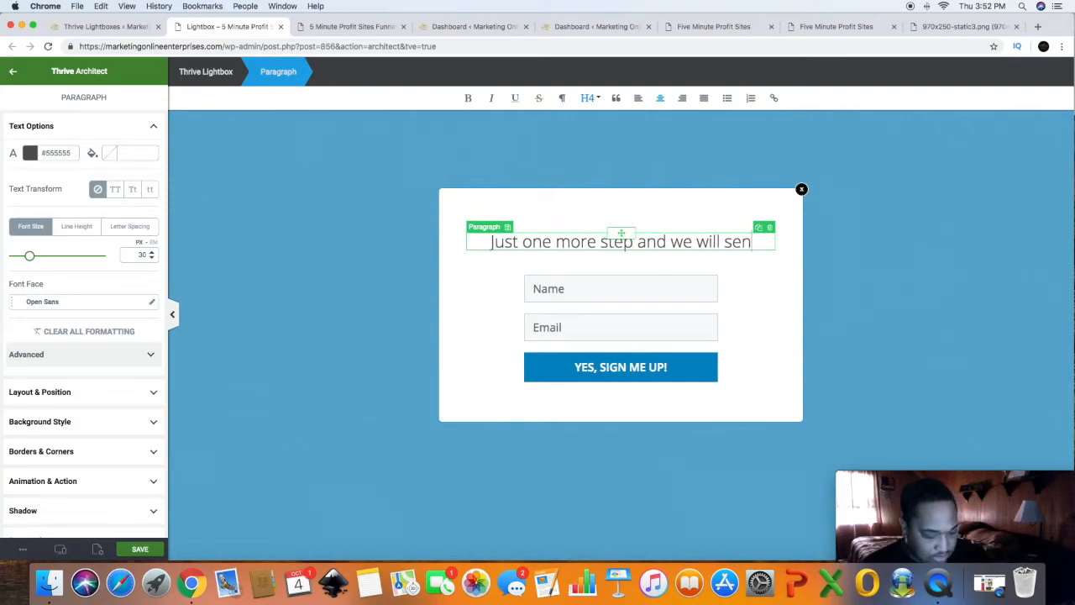
pyautogui.write('d you the')
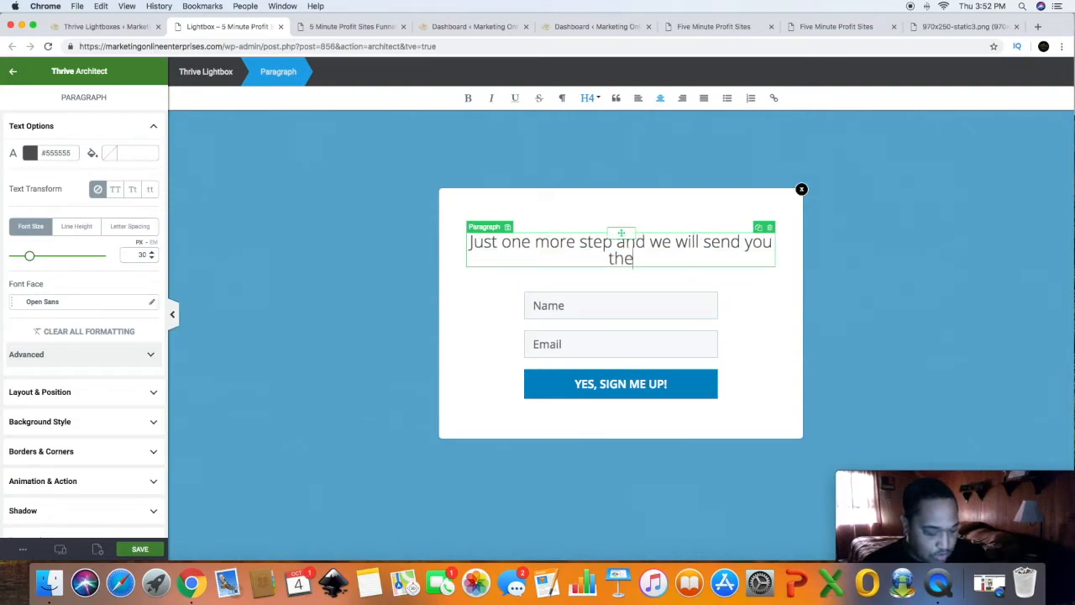
pyautogui.write(' video')
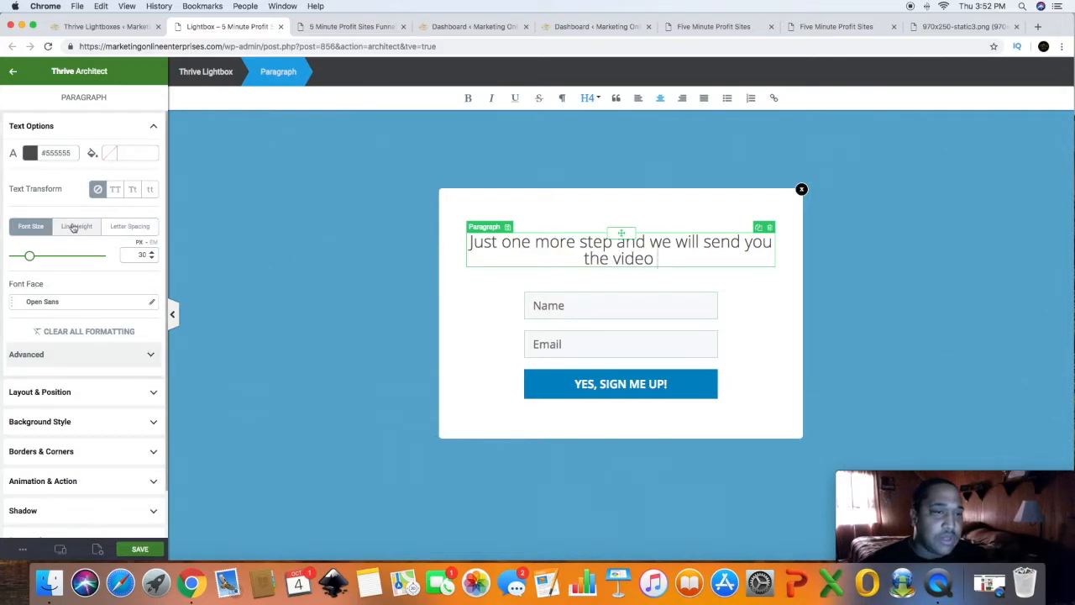
pyautogui.click(132, 189)
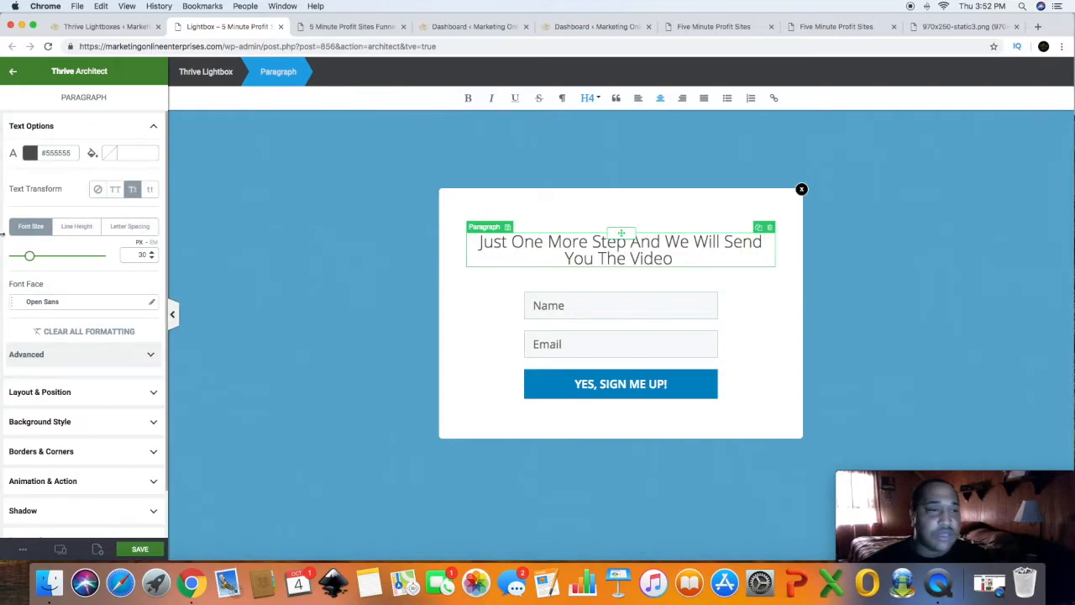
pyautogui.click(15, 72)
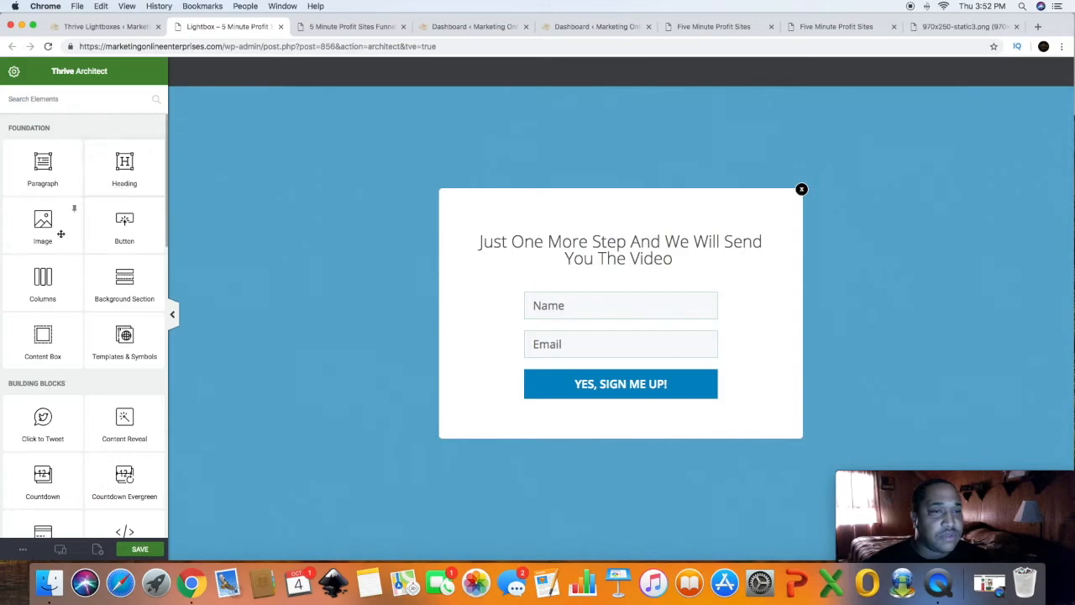
# - Add a paragraph between the lightbox headline and the form, removing the empty content box placed there
pyautogui.moveTo(40, 336); pyautogui.dragTo(618, 283)
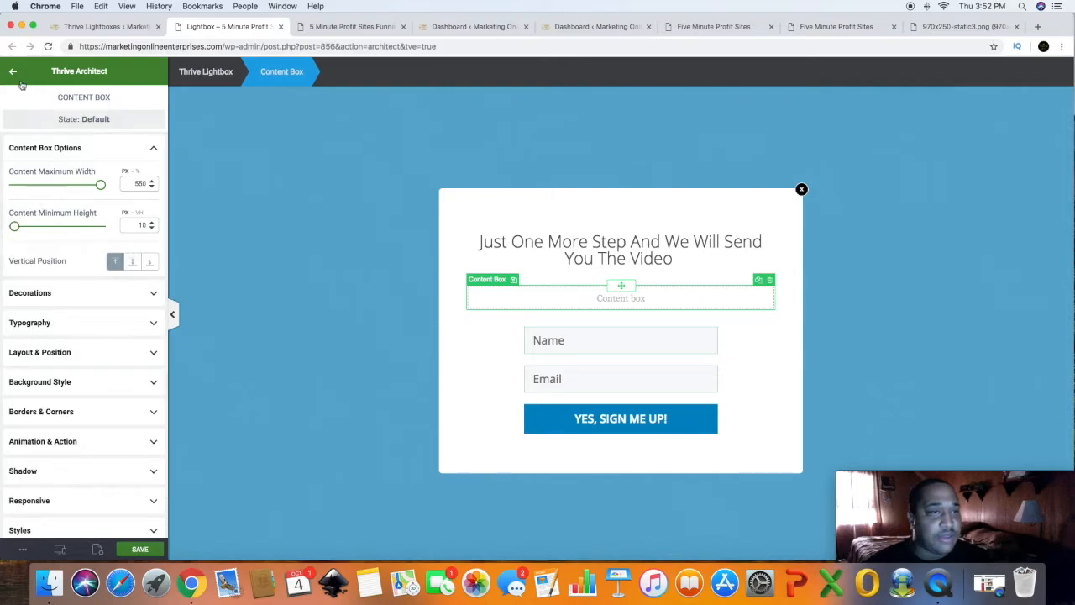
pyautogui.click(14, 73)
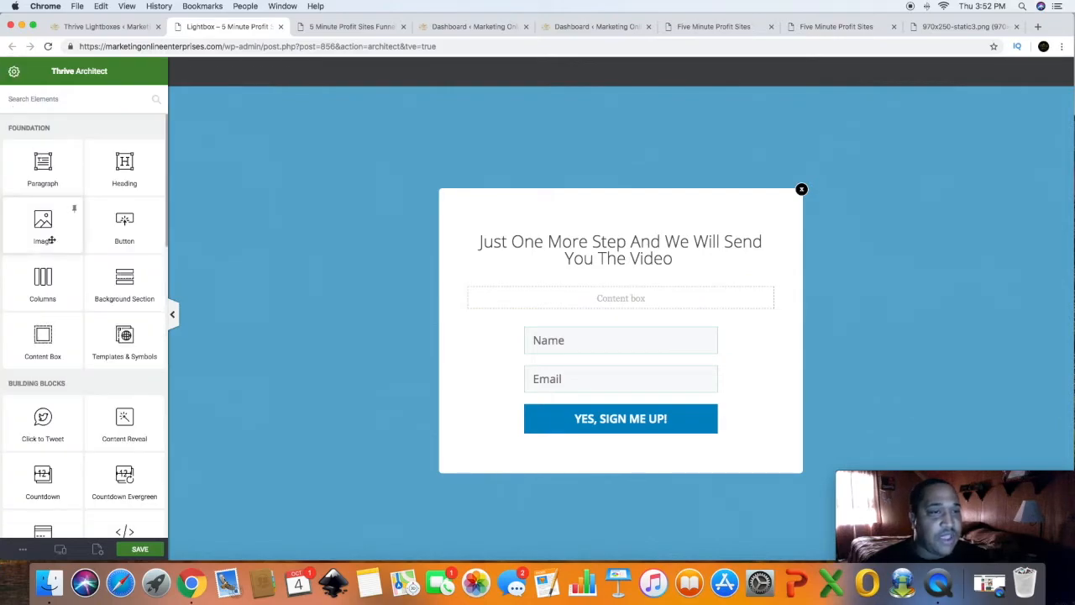
pyautogui.moveTo(43, 164); pyautogui.dragTo(579, 319)
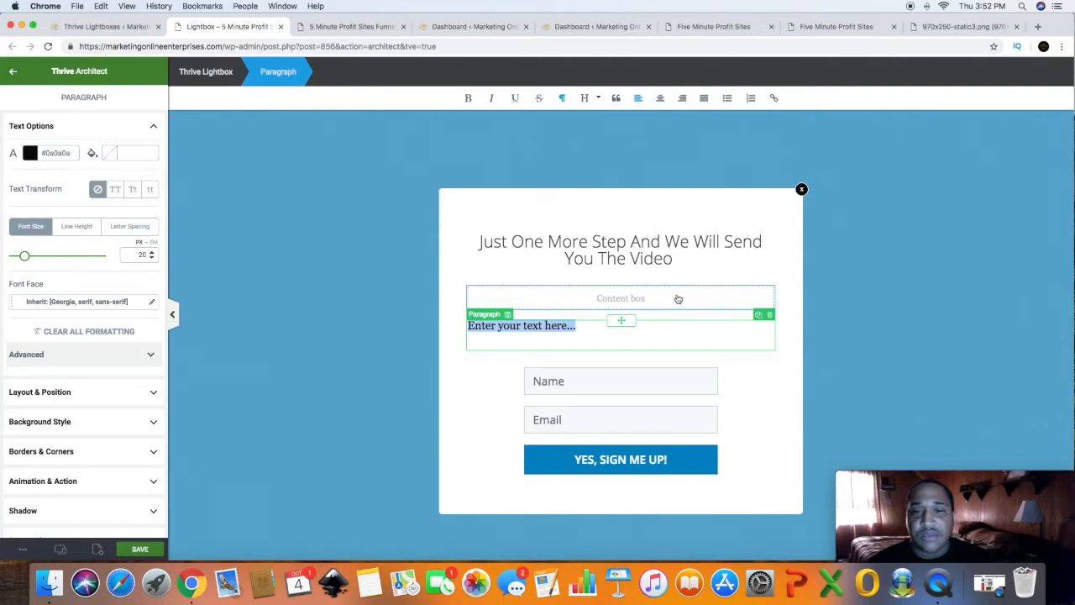
pyautogui.click(677, 299)
pyautogui.click(770, 281)
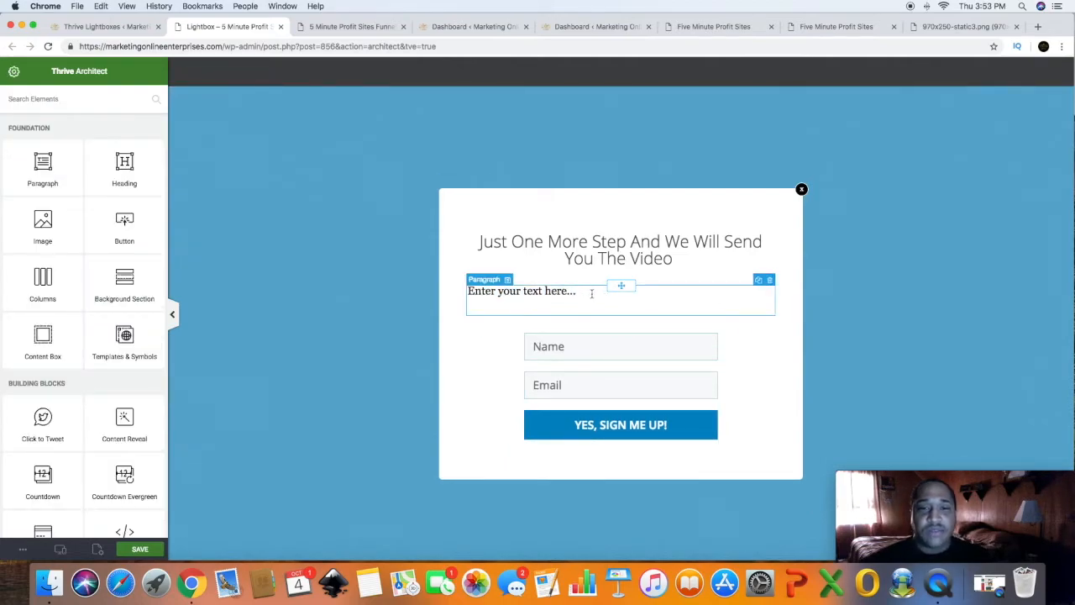
# - Replace the new paragraph's placeholder text with "just enter your email and you are on your way"
pyautogui.click(591, 293)
pyautogui.tripleClick(591, 293)
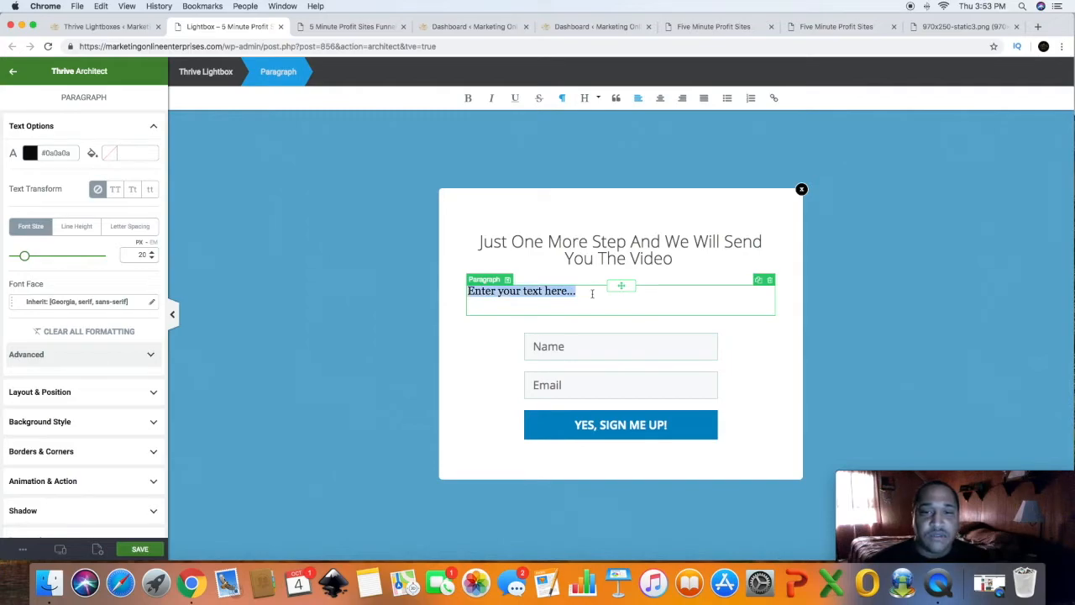
pyautogui.write('jsut')
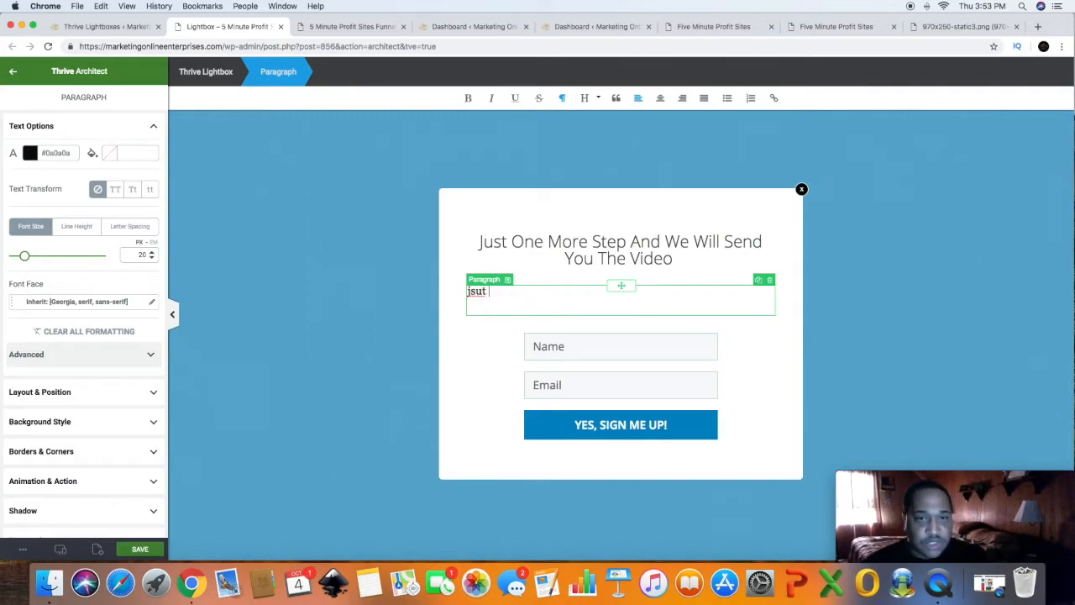
pyautogui.write('us')
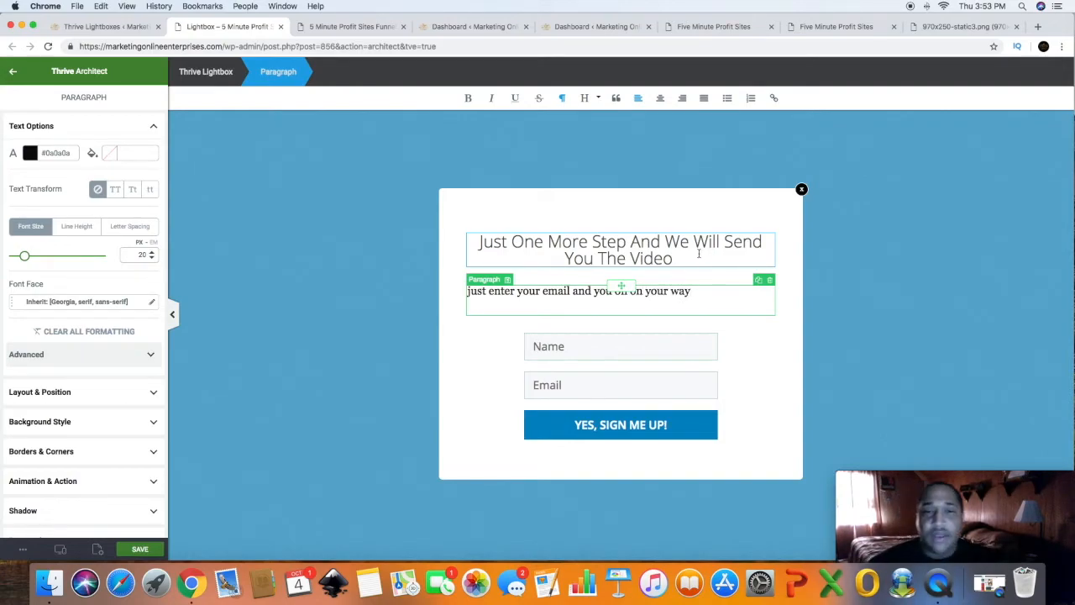
pyautogui.click(501, 351)
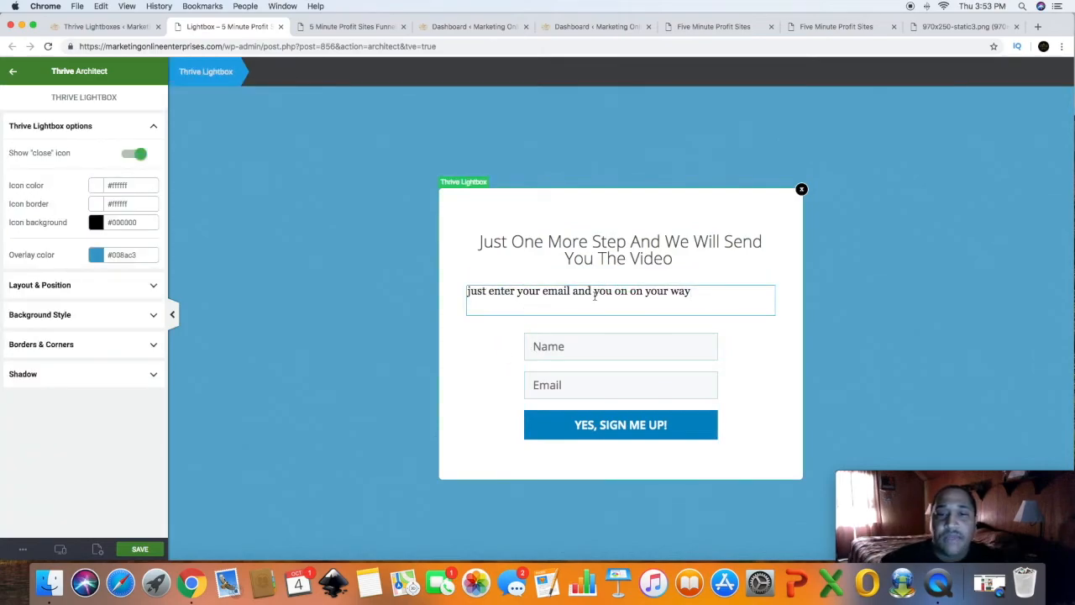
pyautogui.click(624, 291)
pyautogui.press('BackSpace')
pyautogui.press('BackSpace')
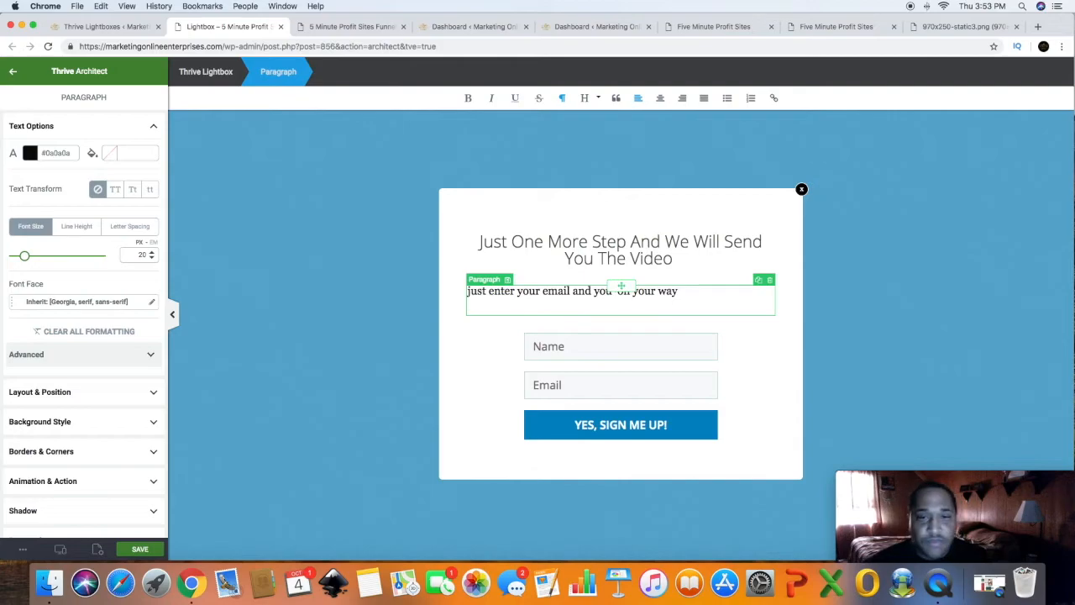
pyautogui.write('are')
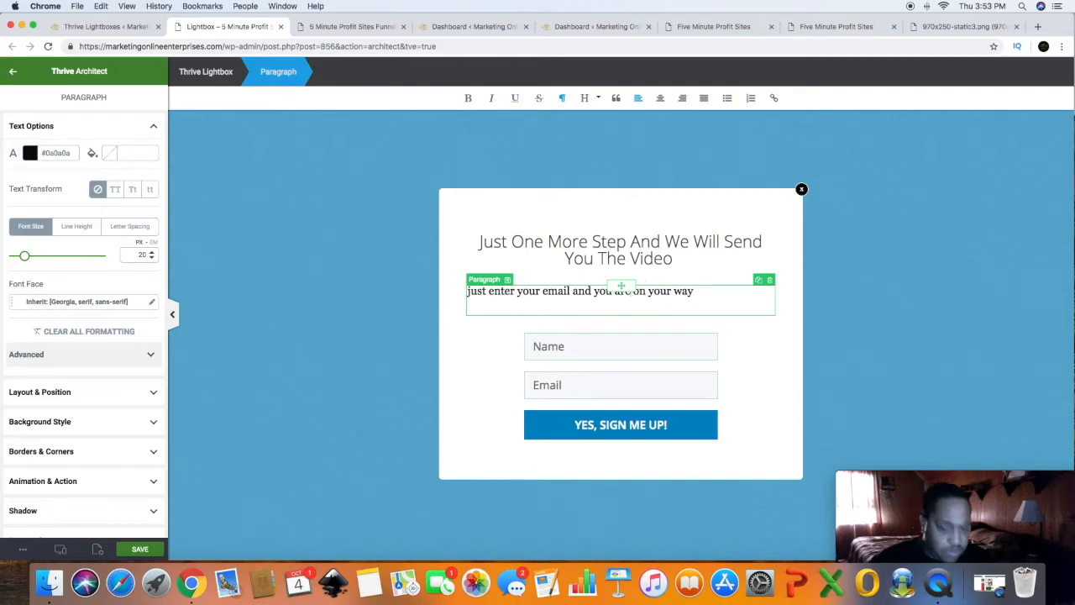
# - Center the paragraph below the lightbox headline and capitalize the first letter of each word
pyautogui.click(795, 361)
pyautogui.click(604, 289)
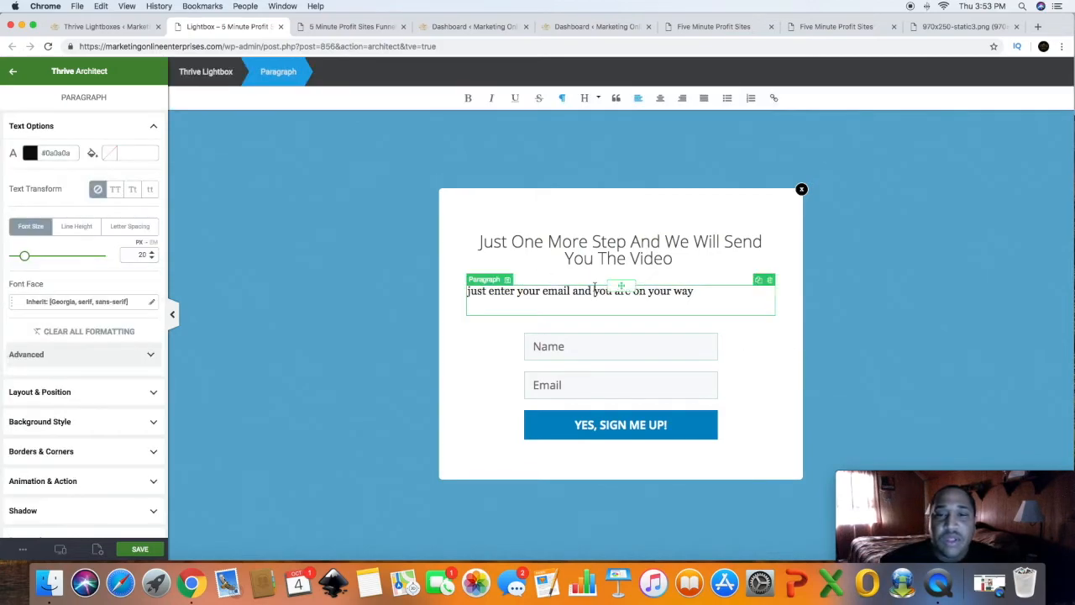
pyautogui.click(669, 100)
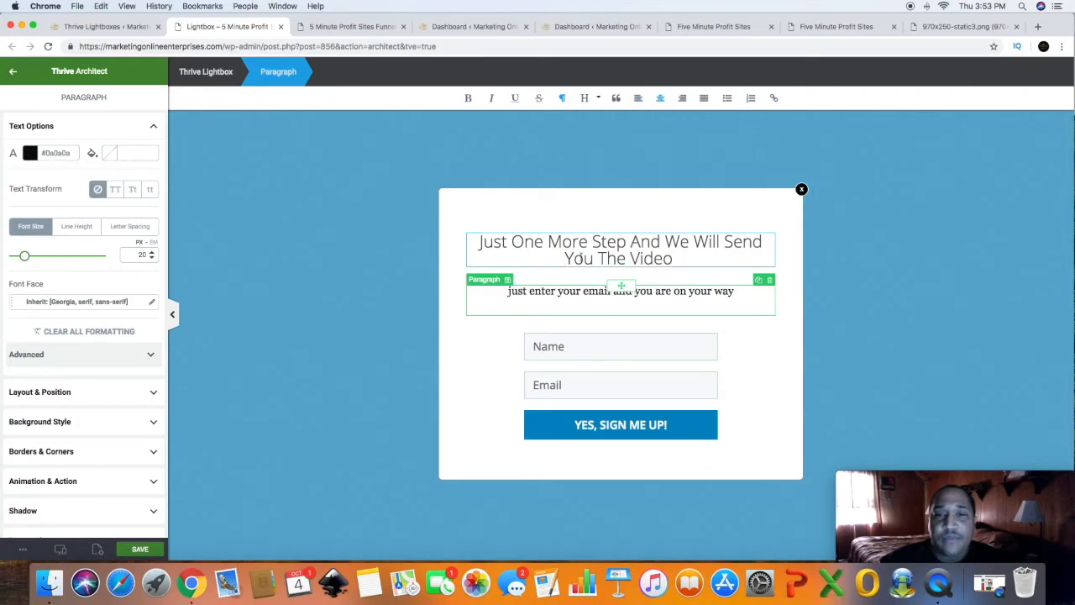
pyautogui.click(132, 189)
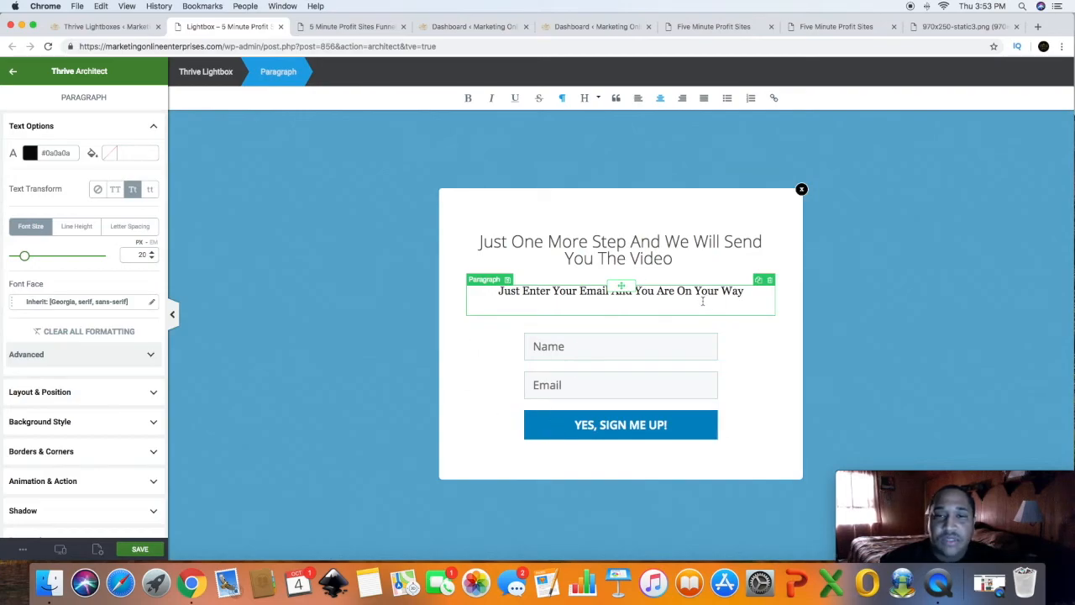
pyautogui.click(764, 367)
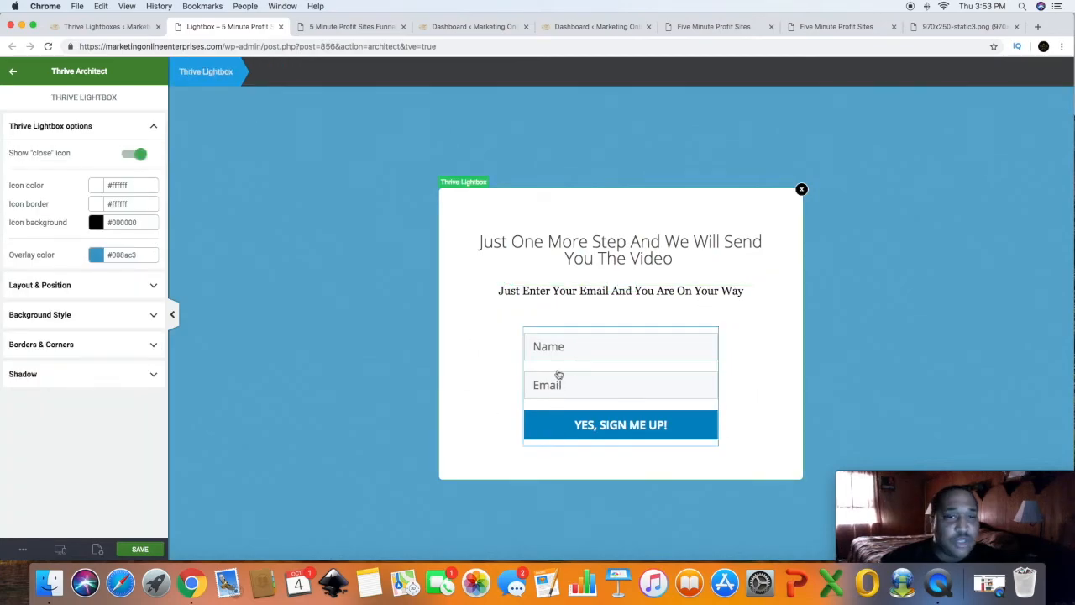
# - Open the options of the lightbox's lead generation form
pyautogui.click(462, 211)
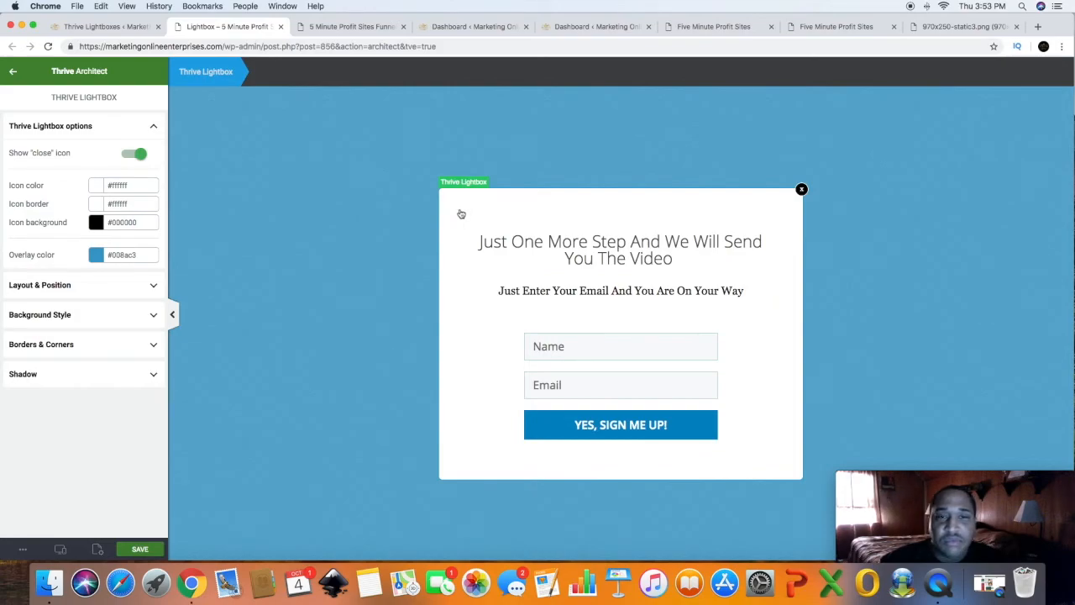
pyautogui.click(535, 429)
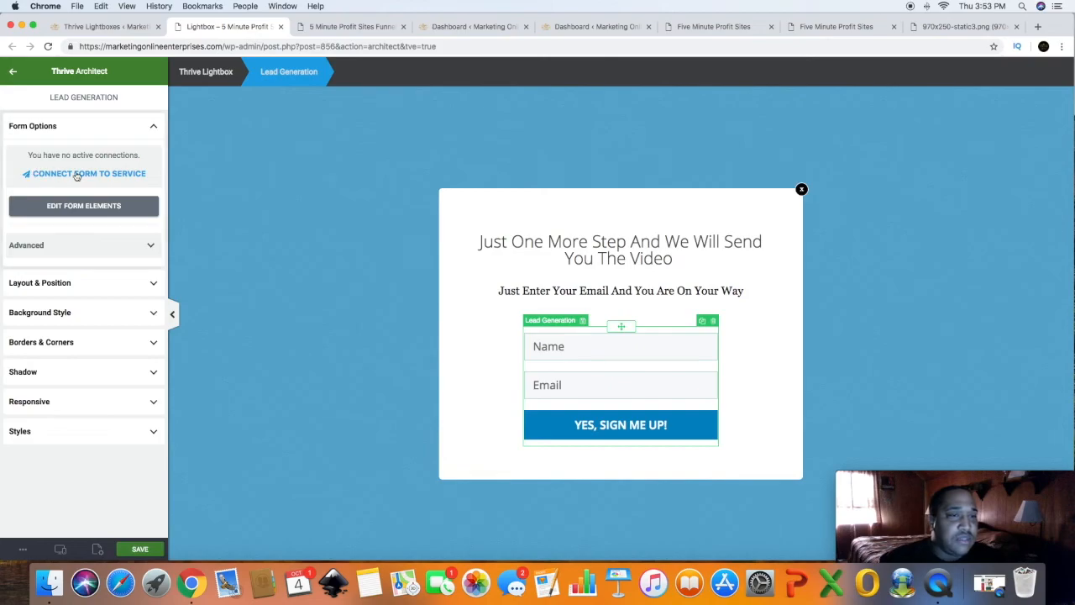